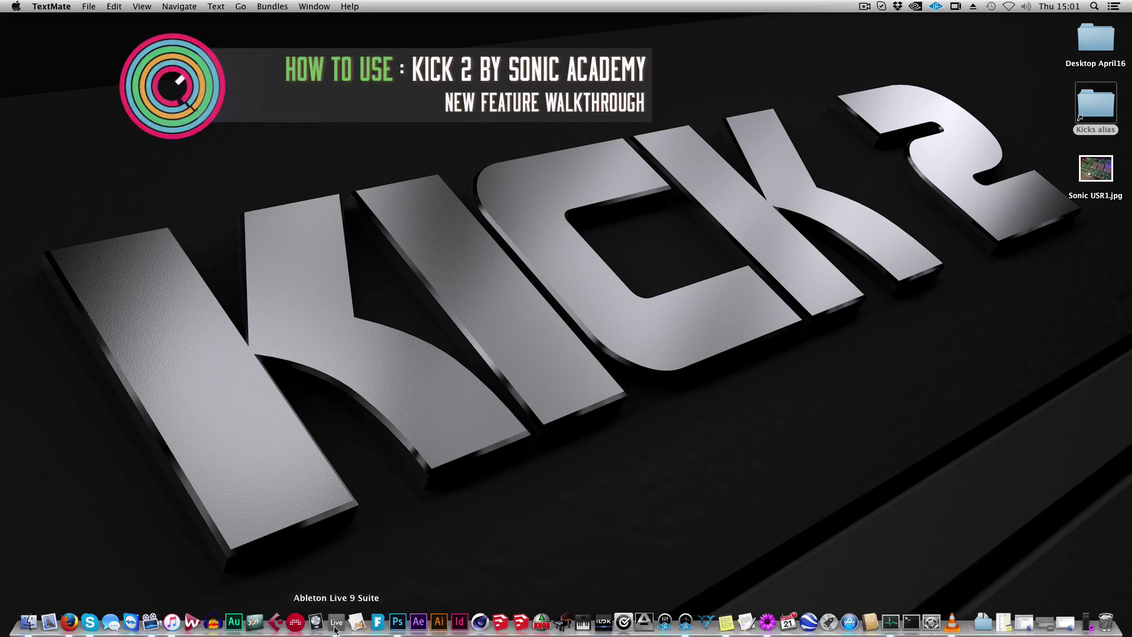
- Launch Ableton Live 9 Suite
left_click(302, 630)
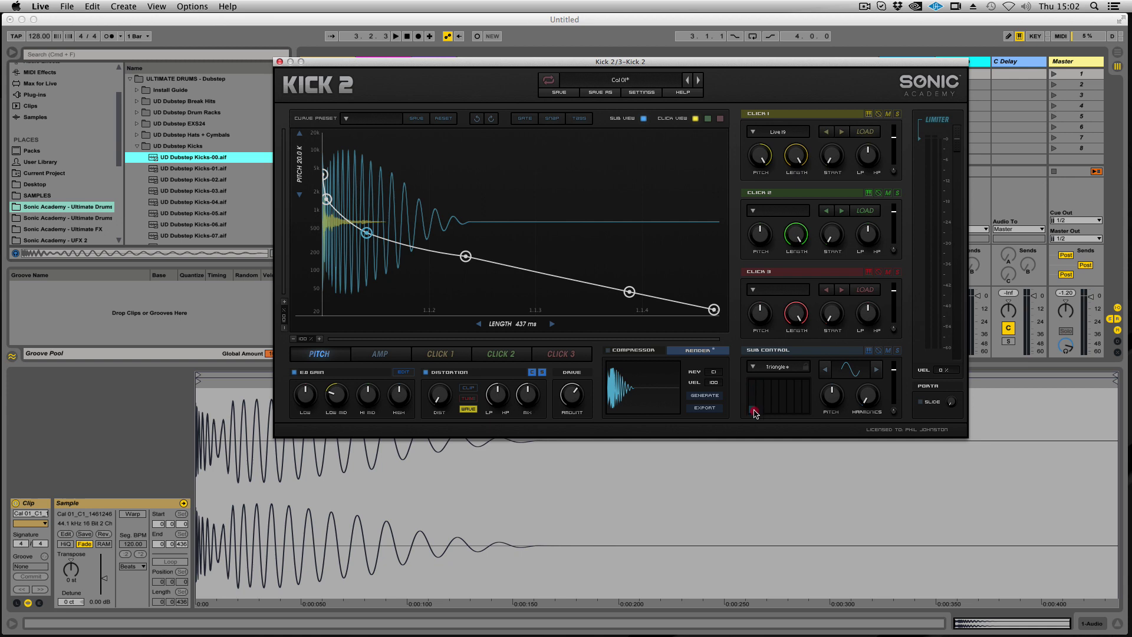
- Load the KickLive harmonic preset from the Kicks category for the sub, followed by the PR40 Kick preset
left_click(754, 380)
left_click(790, 369)
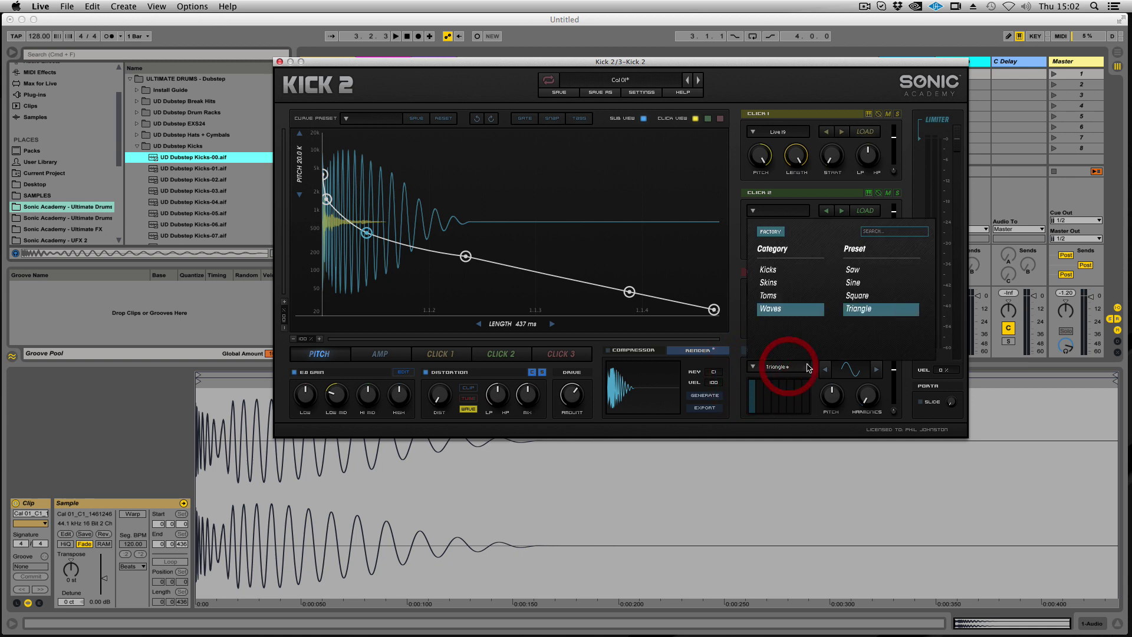
left_click(769, 269)
left_click(856, 271)
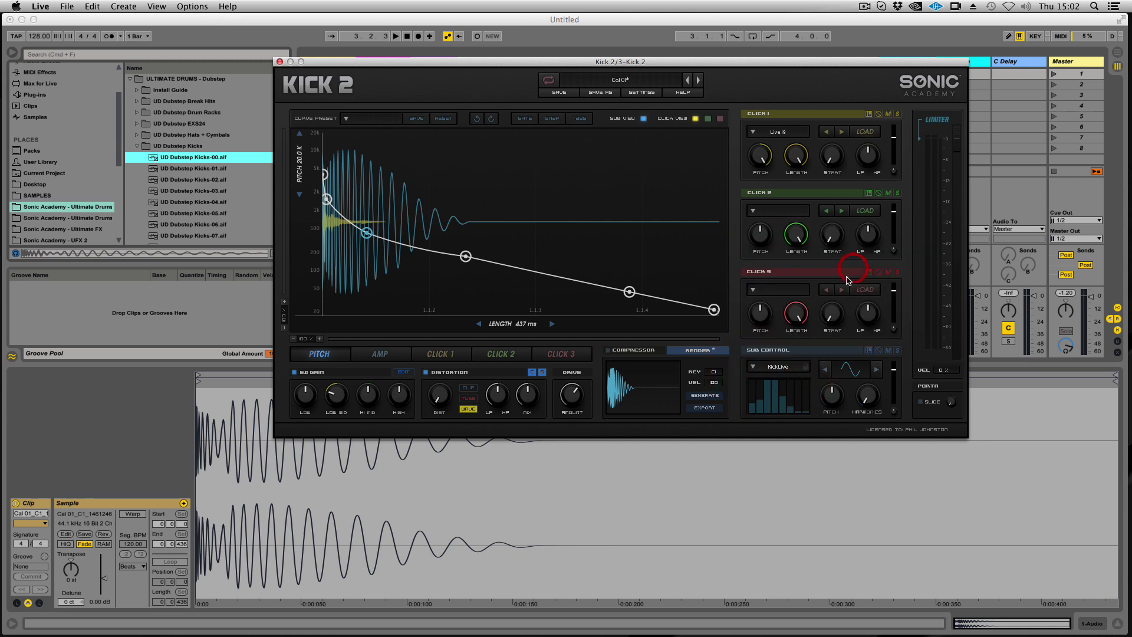
left_click(778, 367)
left_click(864, 287)
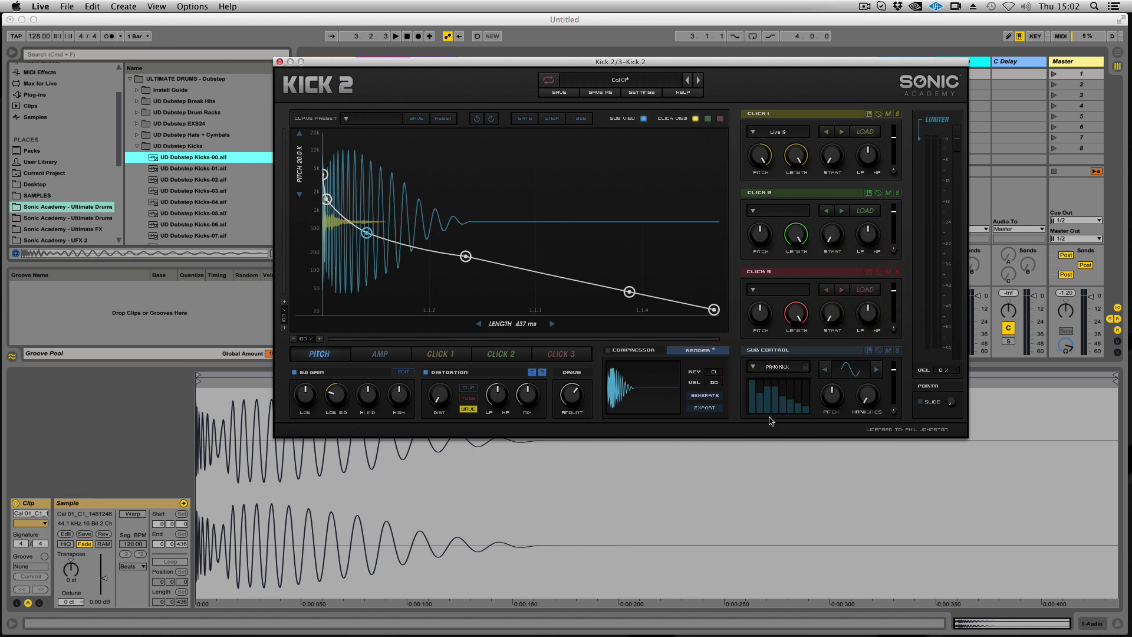
- Redraw the sub's harmonic bars as a descending slope and turn the Harmonics knob down
left_click_drag(752, 383, 813, 416)
left_click_drag(754, 390, 790, 416)
left_click_drag(868, 402, 864, 447)
- Load the SS12 Kick, PR40 Kick and DrumSkin harmonic presets for the sub in turn
left_click(774, 368)
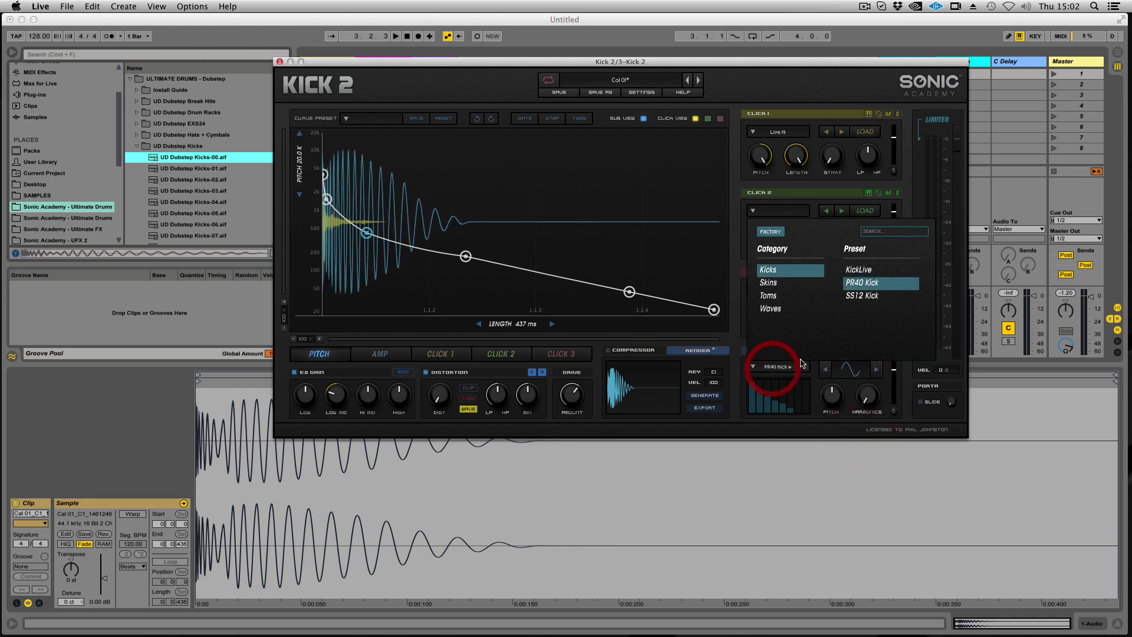
left_click(862, 295)
left_click(779, 366)
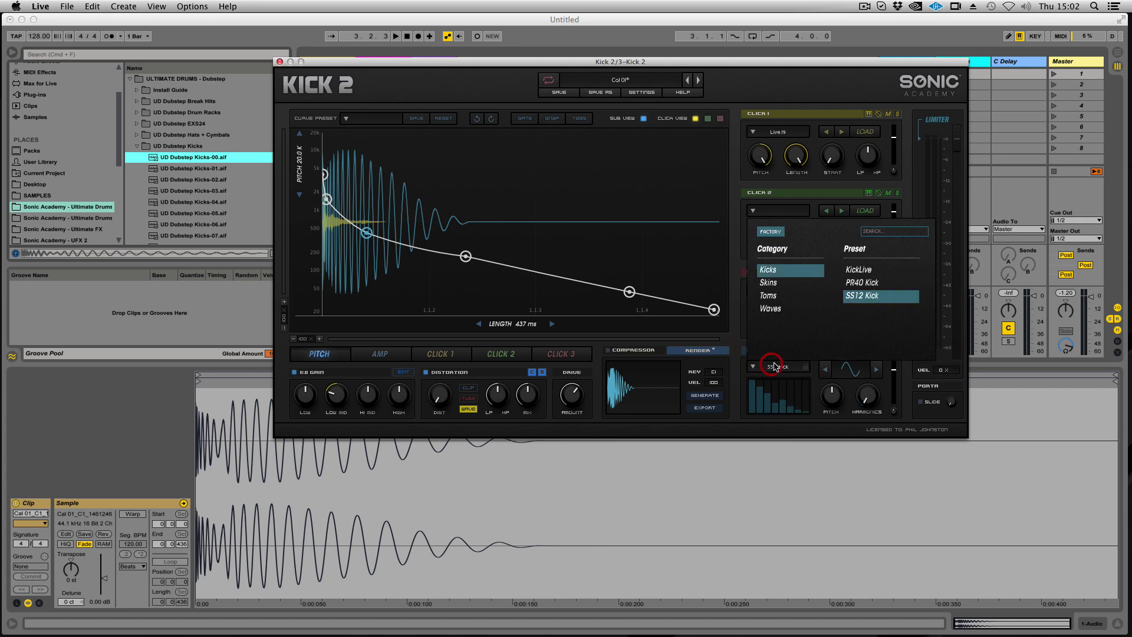
left_click(858, 290)
left_click(790, 363)
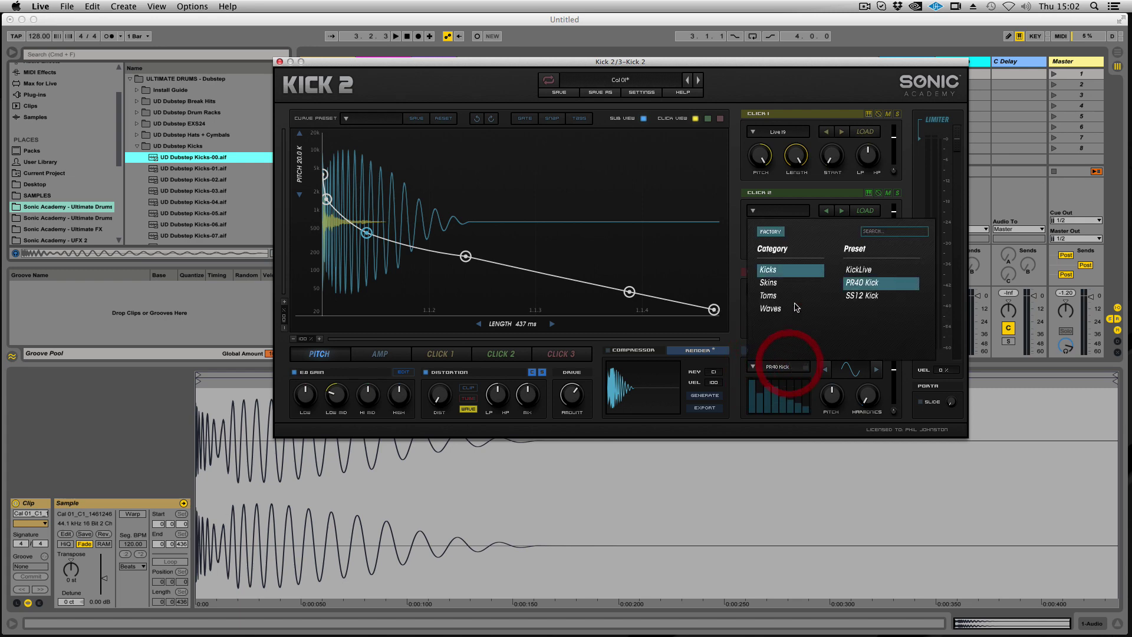
left_click(786, 283)
left_click(863, 270)
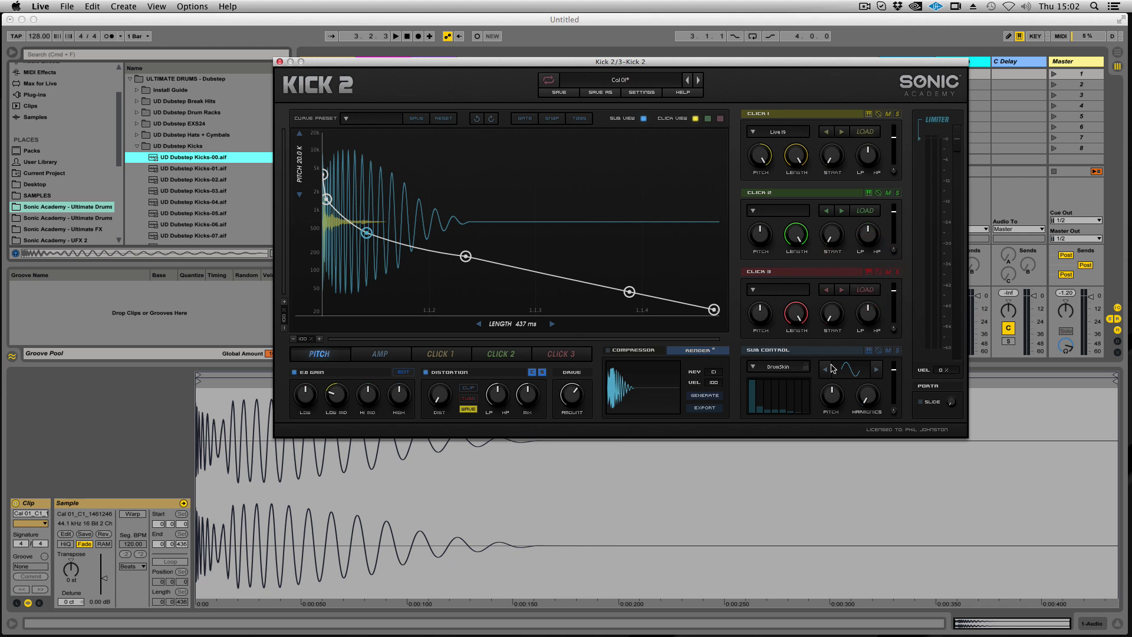
- Load the Saw harmonic preset from the Waves category and step through the sub's waveforms
left_click(777, 365)
left_click(791, 296)
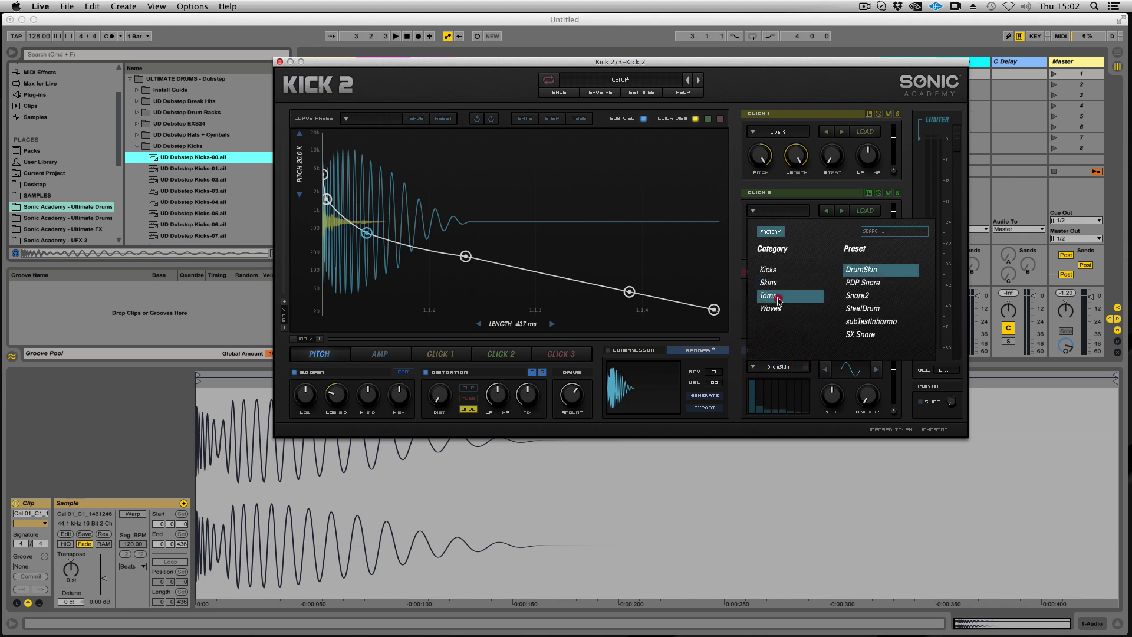
left_click(780, 312)
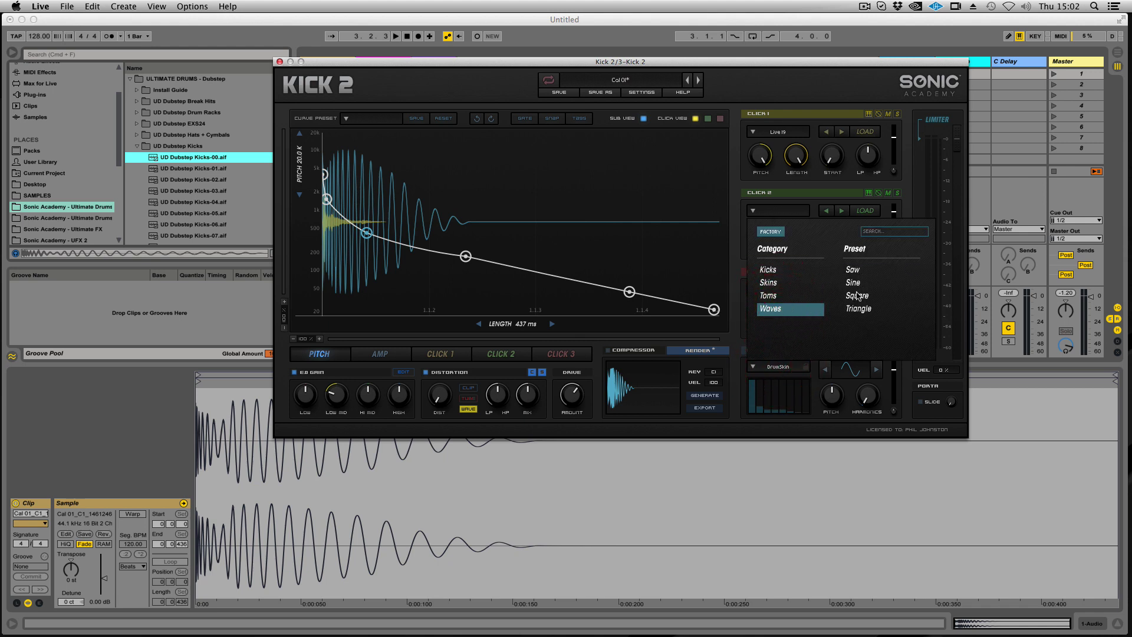
left_click(854, 271)
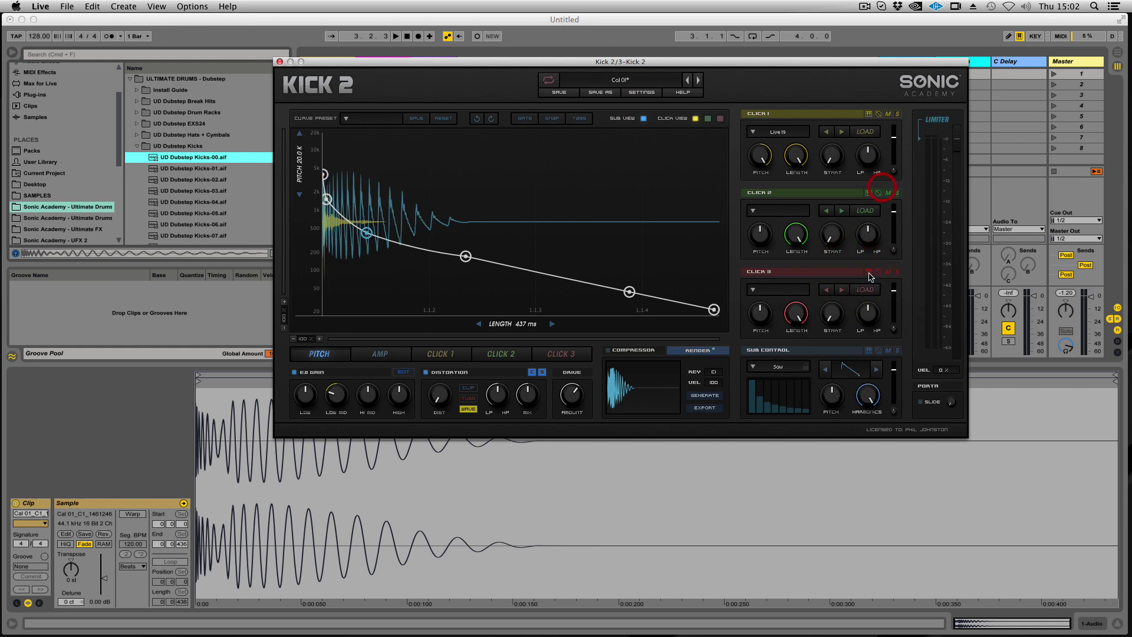
left_click(875, 368)
left_click(875, 369)
left_click(853, 584)
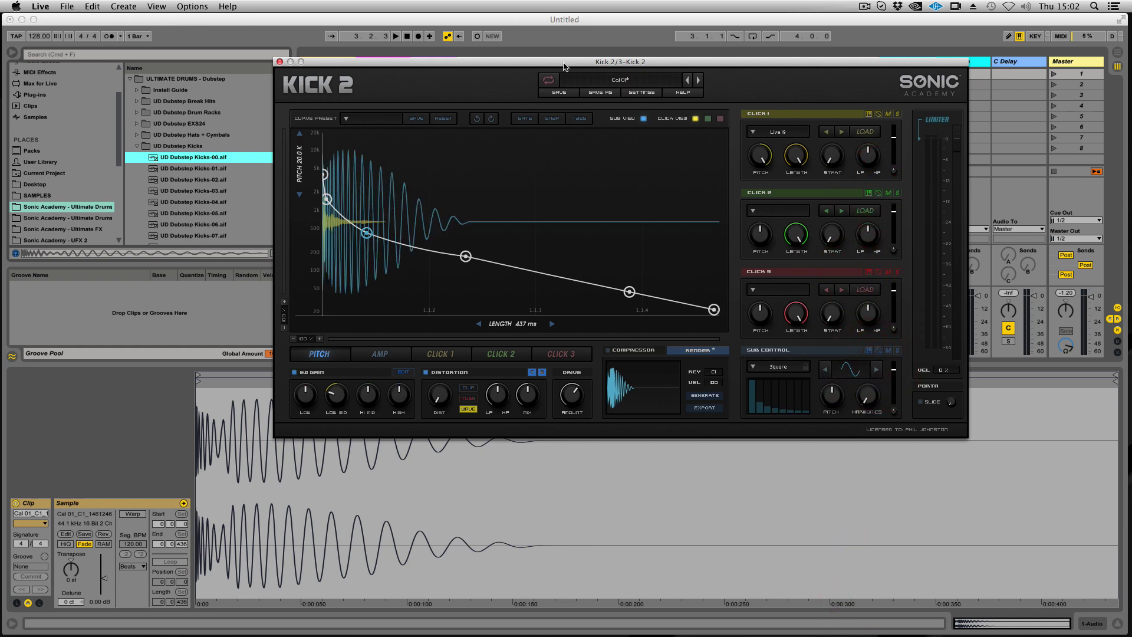
- Load the TR909 V2 preset from the user presets
left_click(597, 77)
left_click(538, 154)
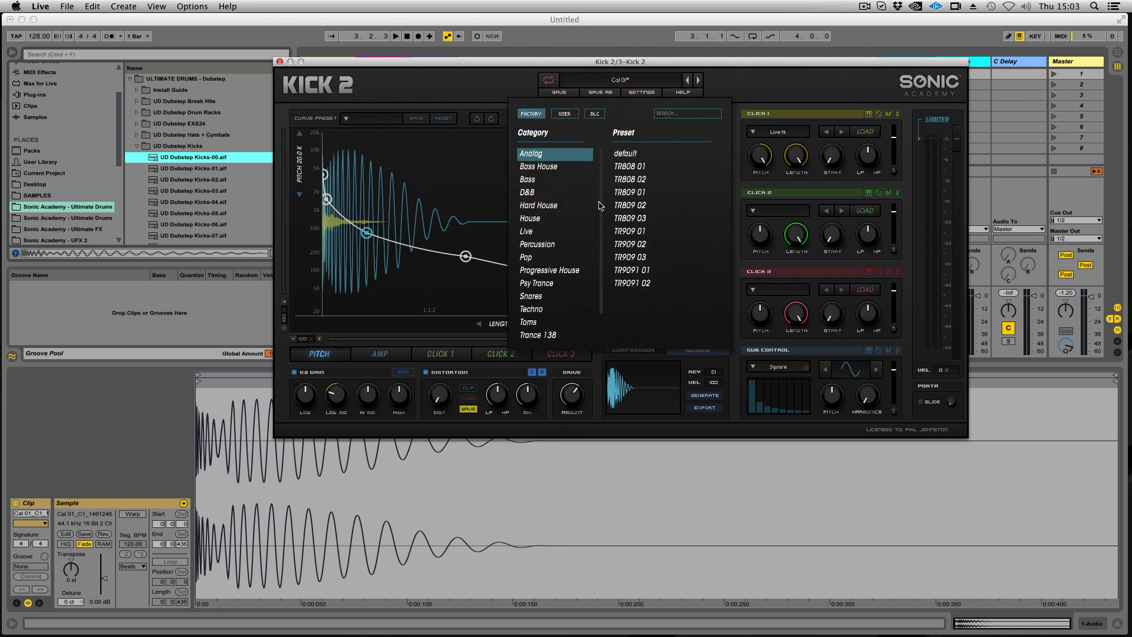
left_click(564, 113)
left_click(538, 152)
left_click(632, 152)
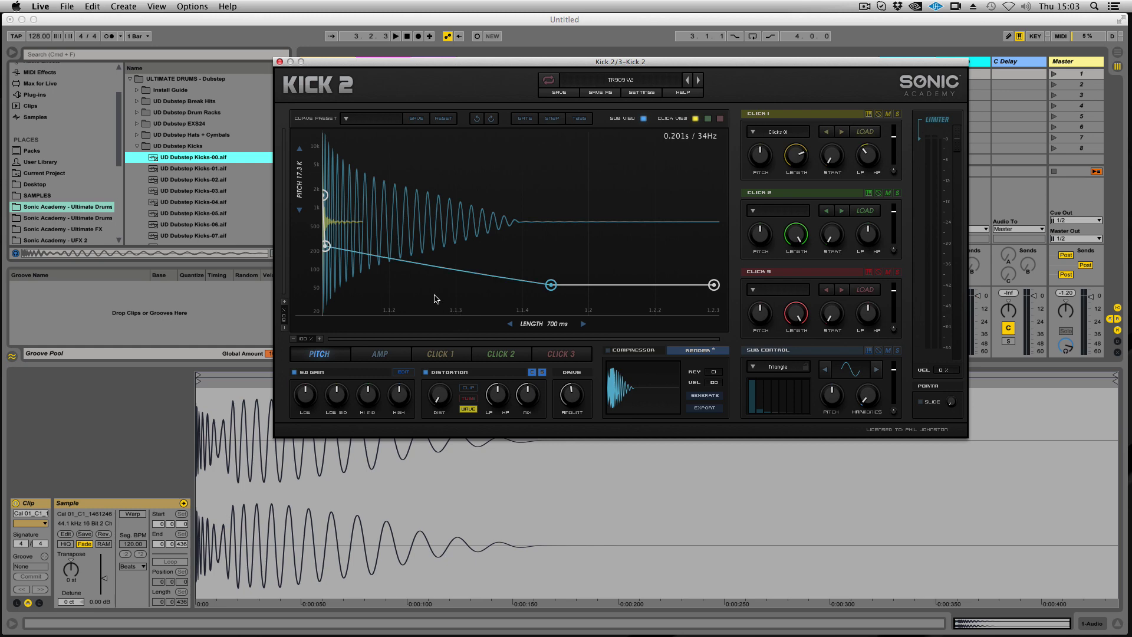
- Show the notes of the first clip on the Kick 2 track and close the plugin window
left_click_drag(390, 62, 380, 93)
left_click(443, 74)
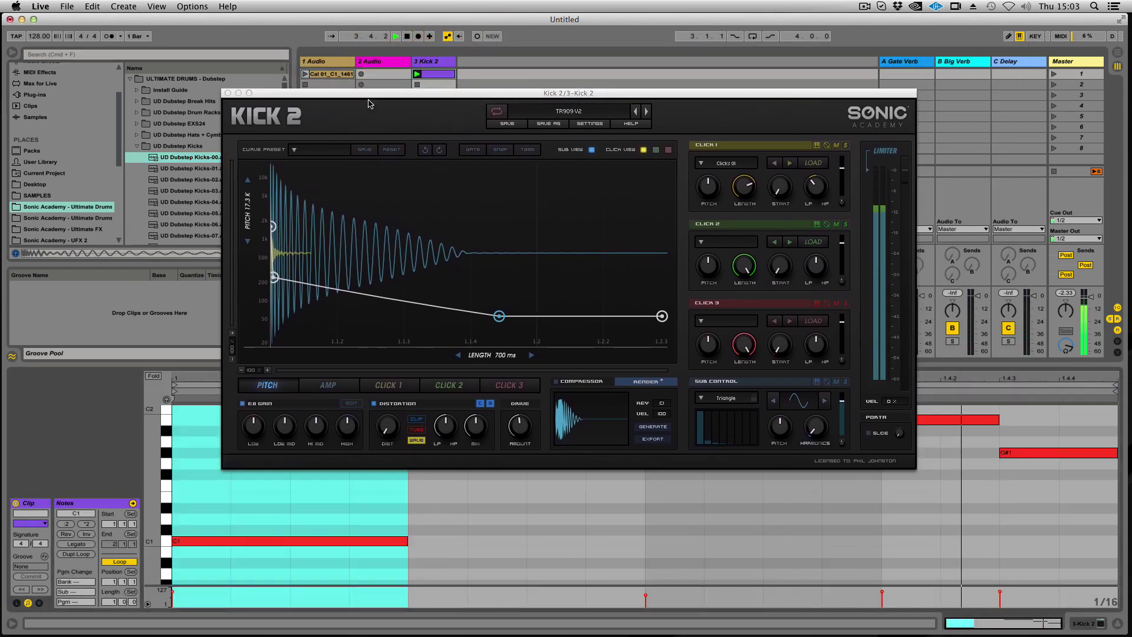
left_click(228, 93)
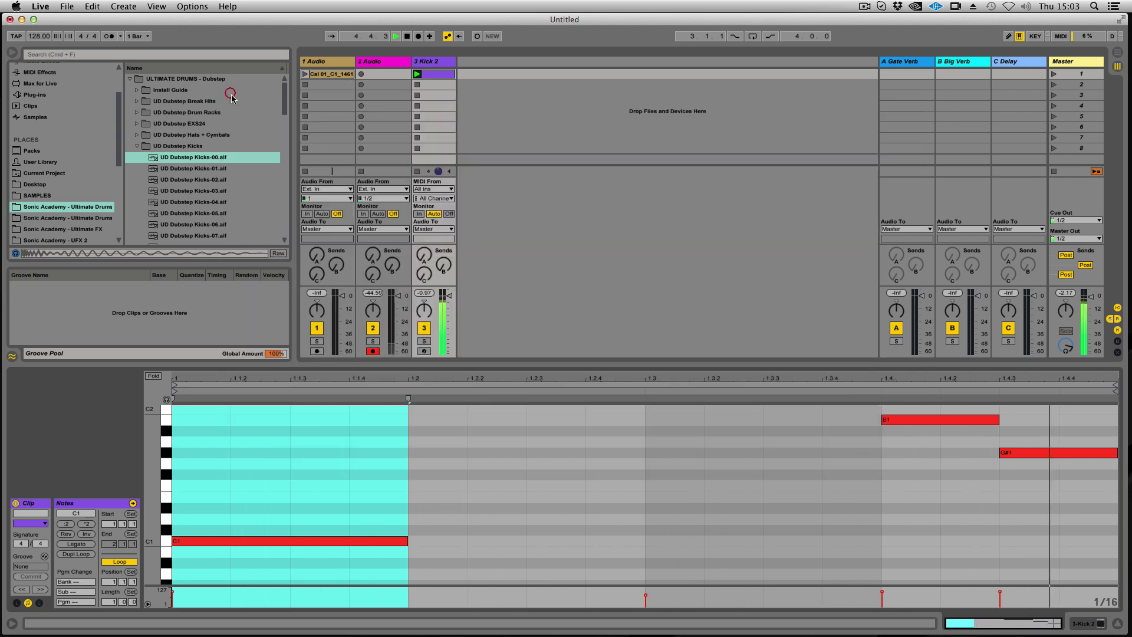
left_click(260, 541)
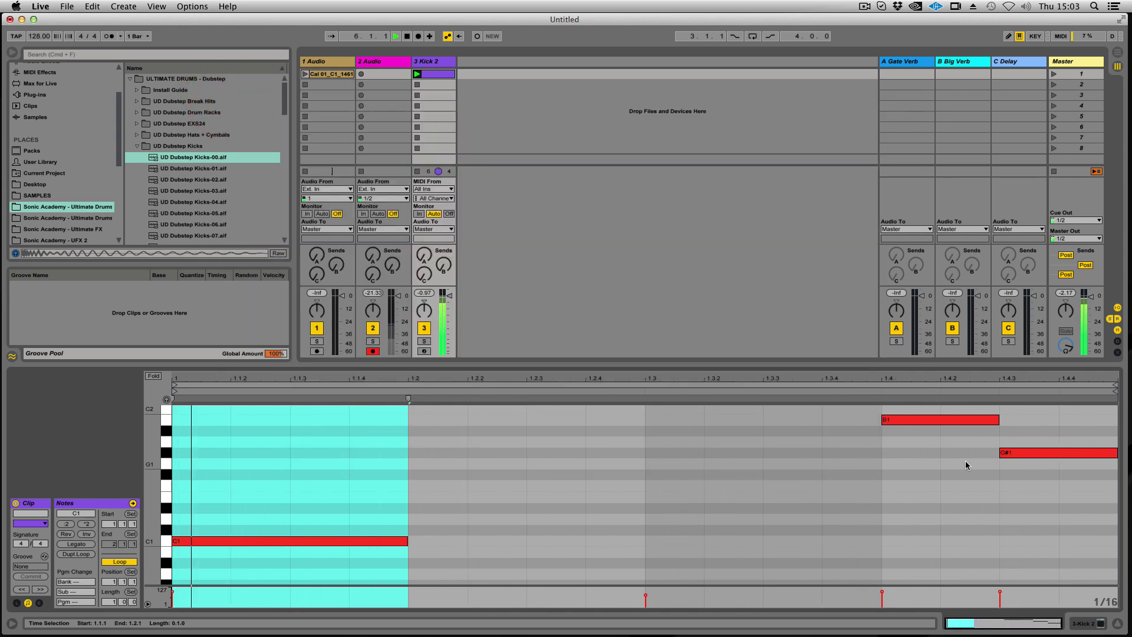
- Move the B1 note down to C#1 and delete the G#1 note at the end of the clip
left_click_drag(937, 420, 941, 527)
left_click(1005, 452)
double_click(1005, 452)
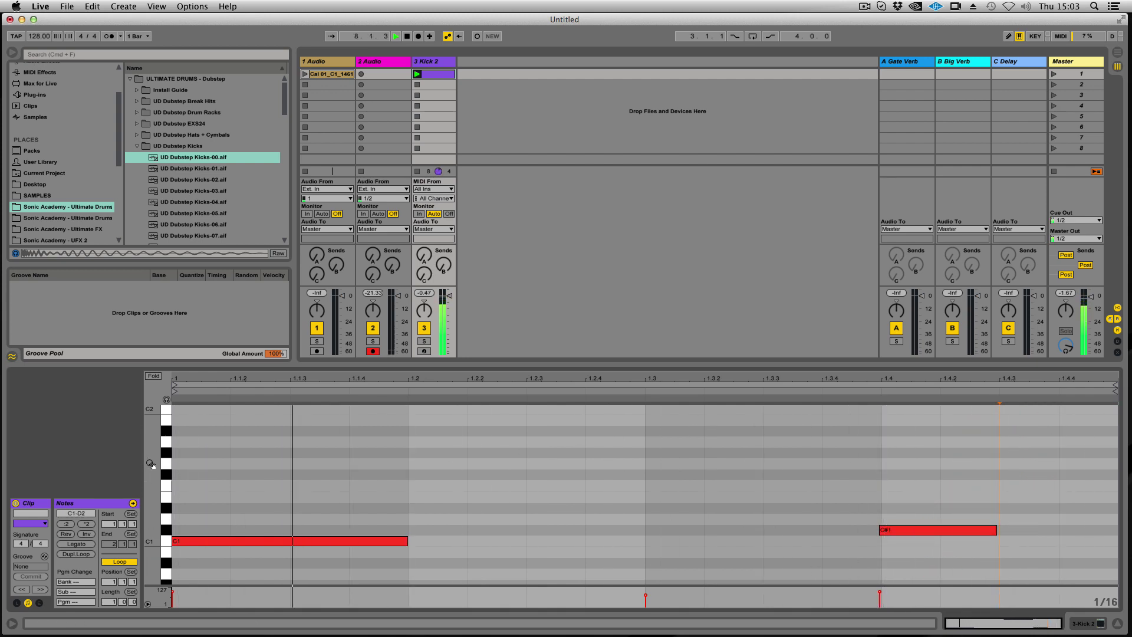
left_click_drag(166, 485, 154, 485)
left_click_drag(652, 418, 734, 429)
- Reopen the Kick 2 plugin window and sweep the sub's Harmonics amount up to 0.91 and back down to about 0.18
left_click(427, 65)
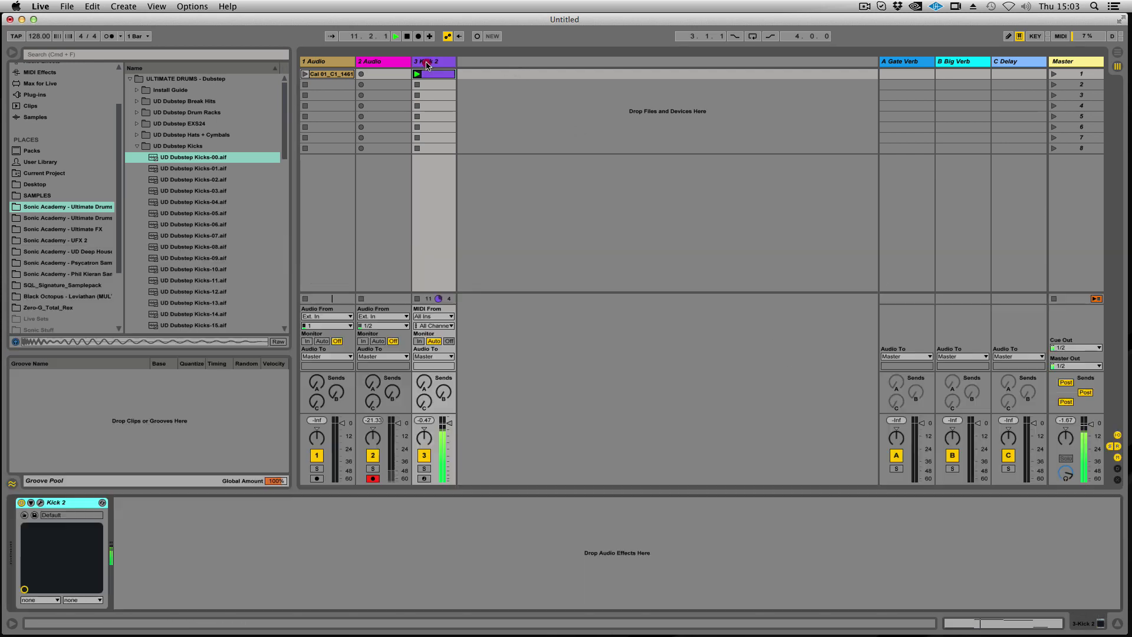
left_click(40, 502)
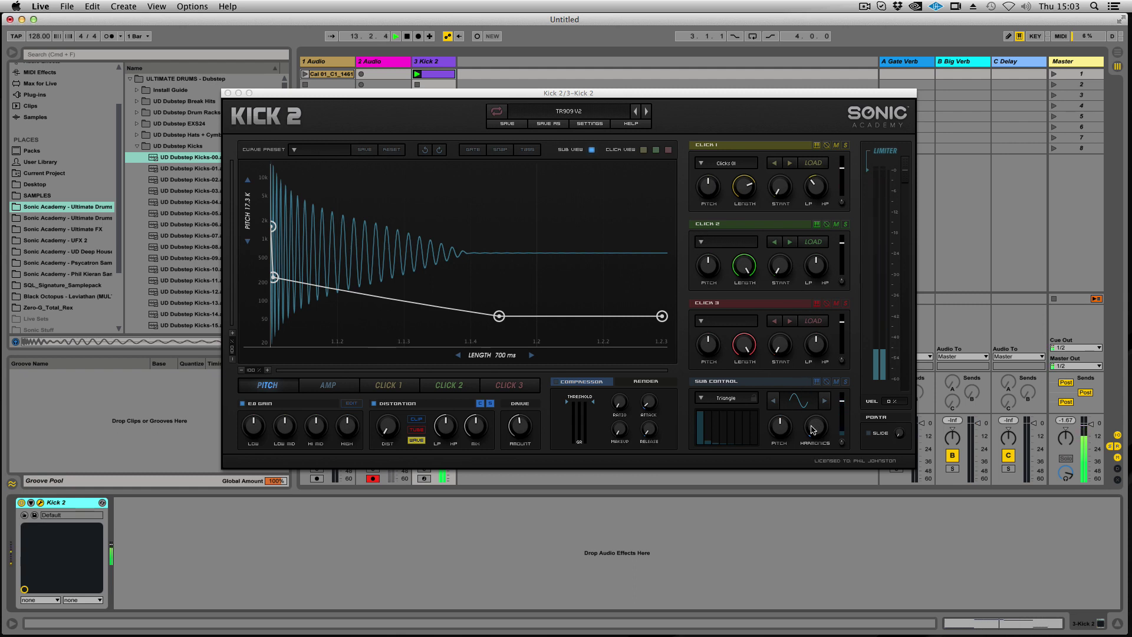
left_click_drag(811, 433, 817, 398)
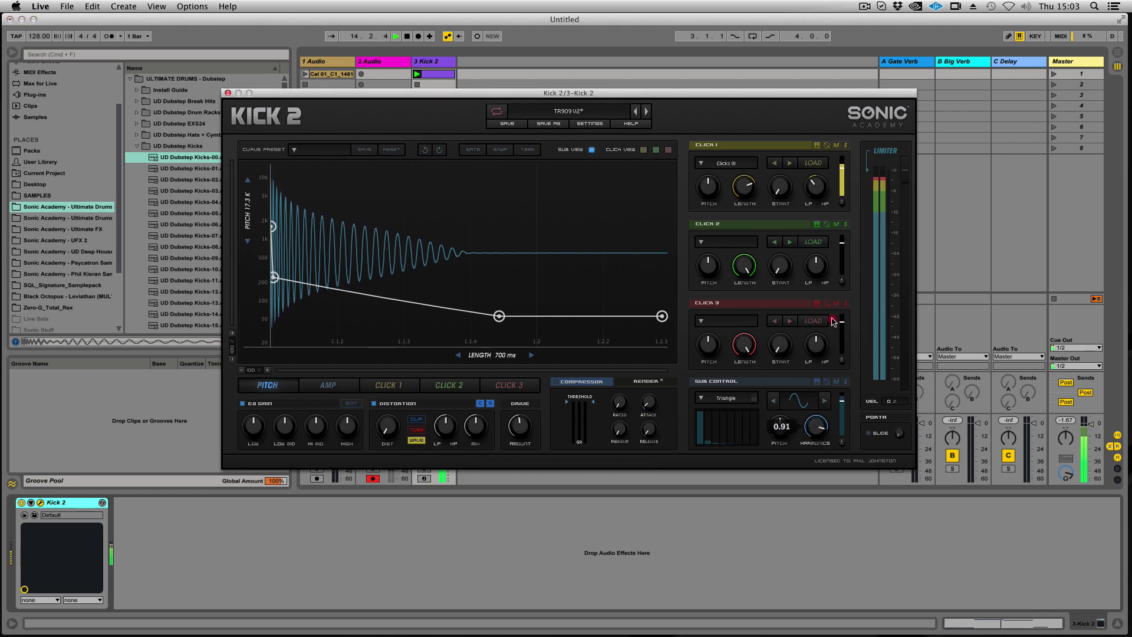
left_click_drag(833, 311, 810, 399)
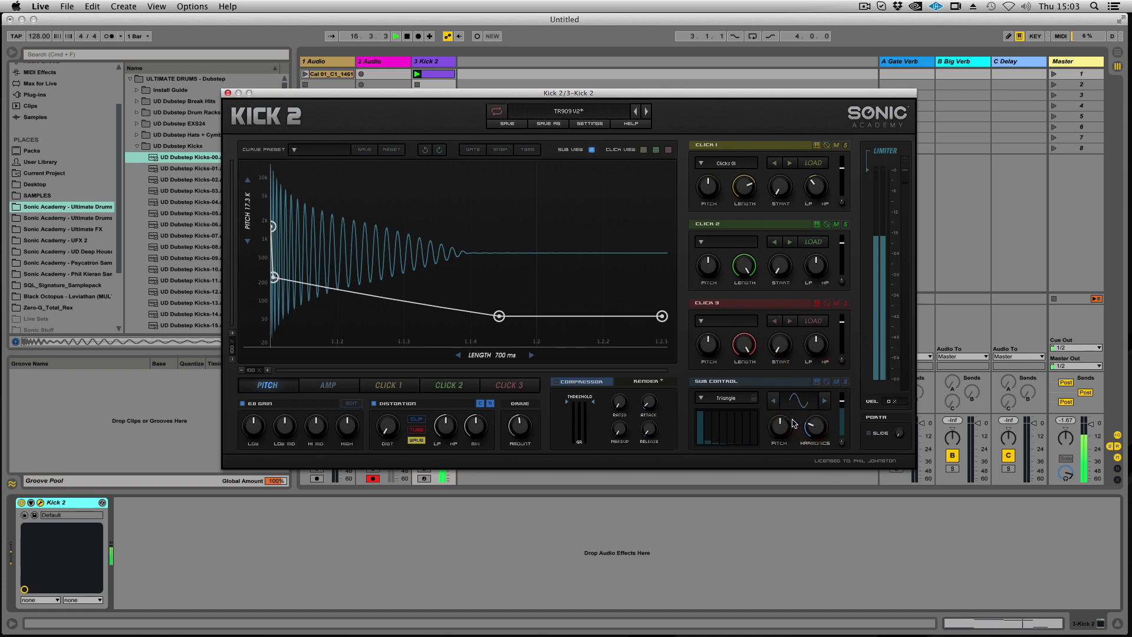
left_click_drag(804, 422, 803, 454)
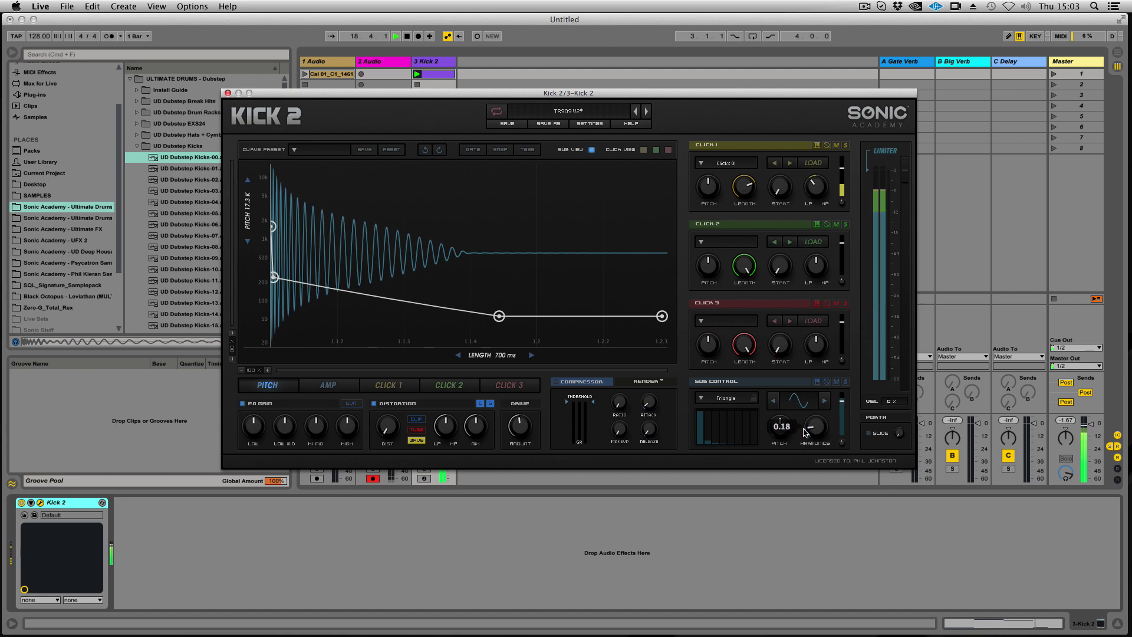
left_click(801, 427)
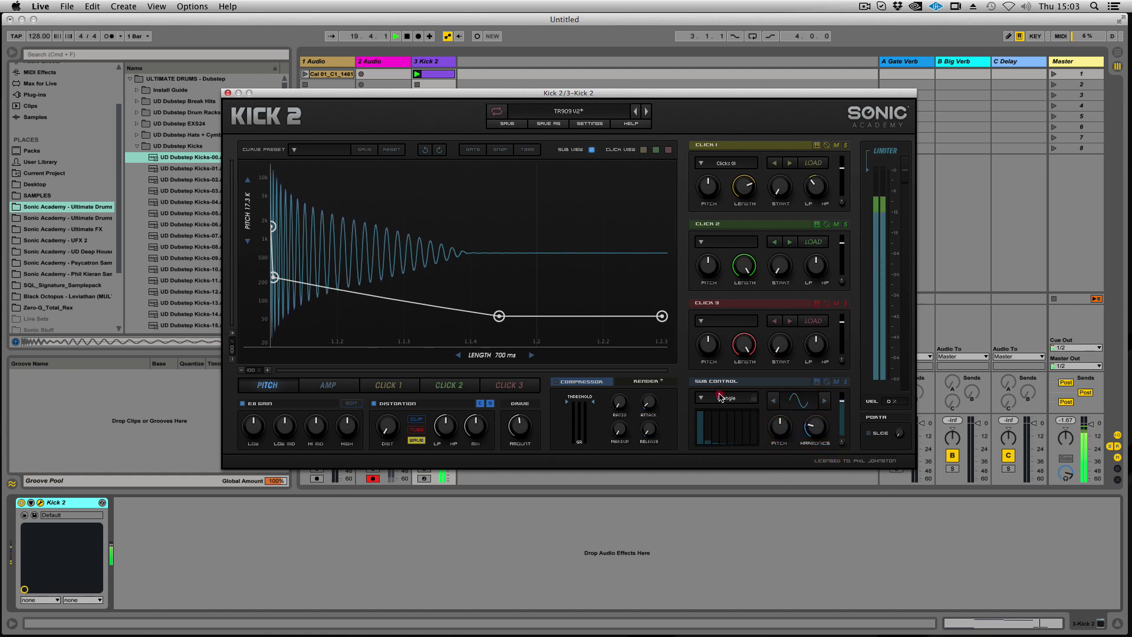
- Try the Tom3 and Tom2 harmonic presets for the sub, lowering Harmonics to 0.07
left_click(757, 400)
left_click(718, 326)
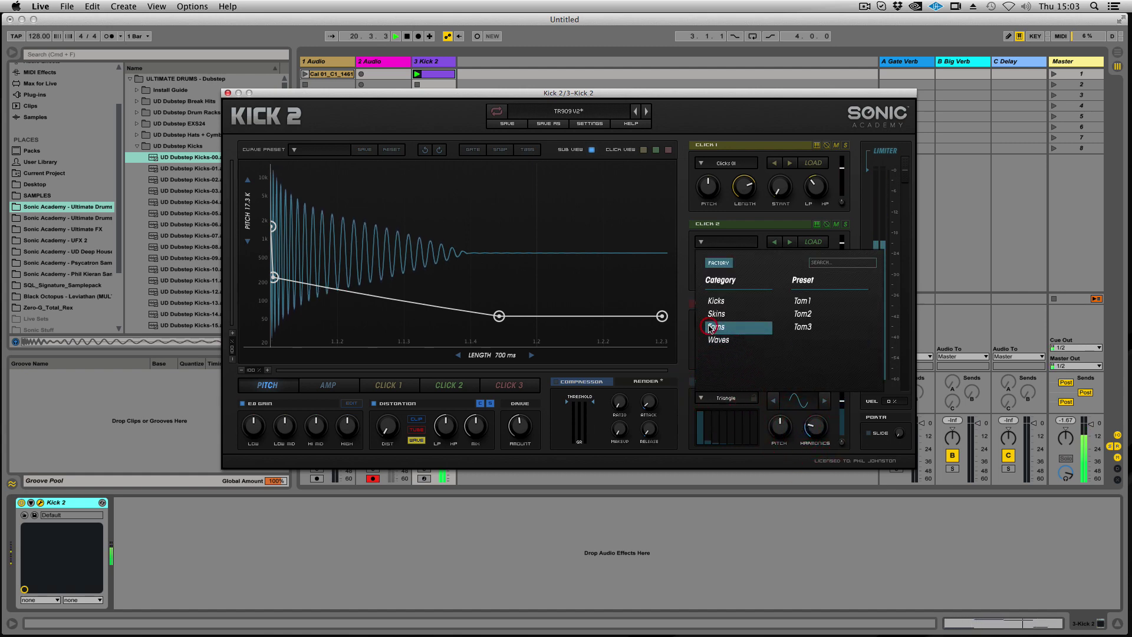
left_click(805, 326)
mouse_move(814, 435)
left_mouse_down()
mouse_move(813, 416)
mouse_move(803, 434)
mouse_move(817, 436)
left_mouse_up()
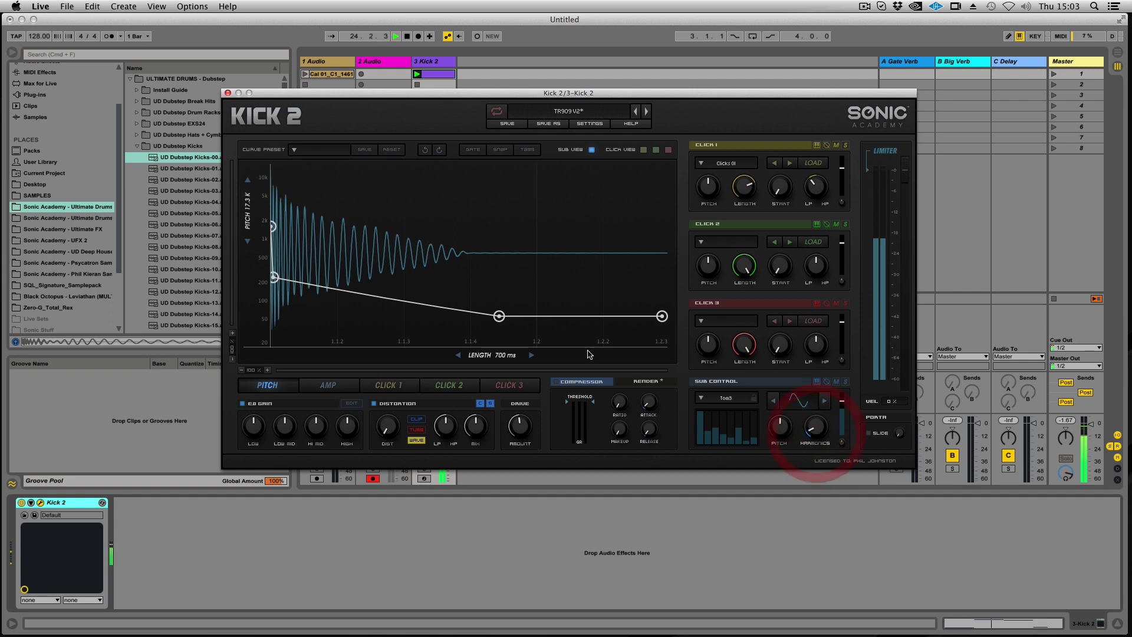
left_click(720, 401)
left_click(819, 324)
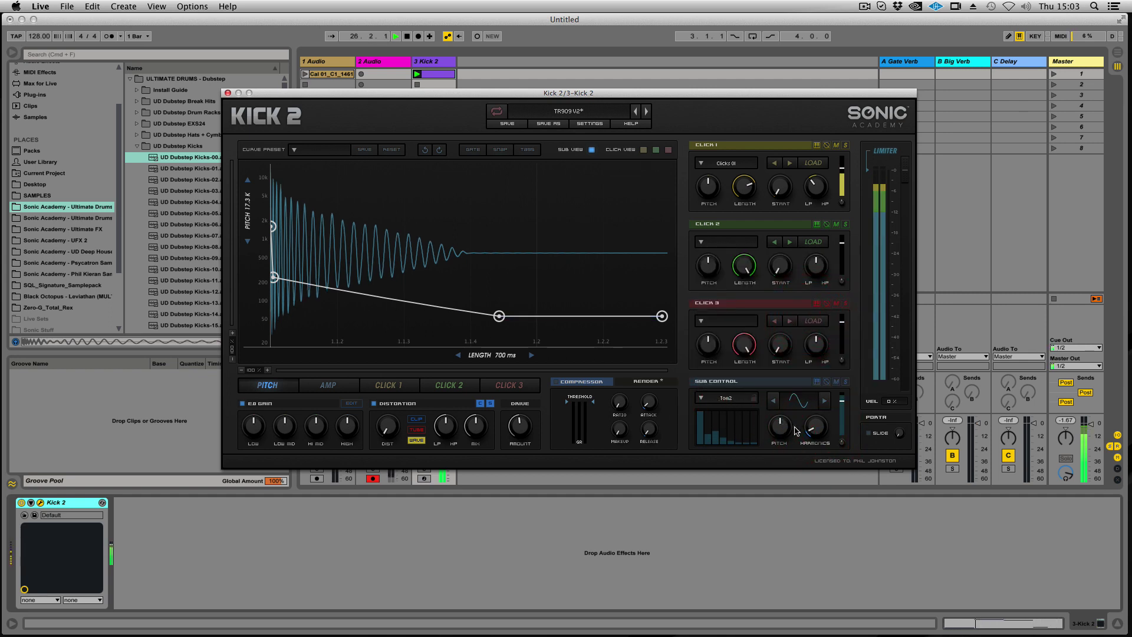
left_click_drag(808, 431, 823, 436)
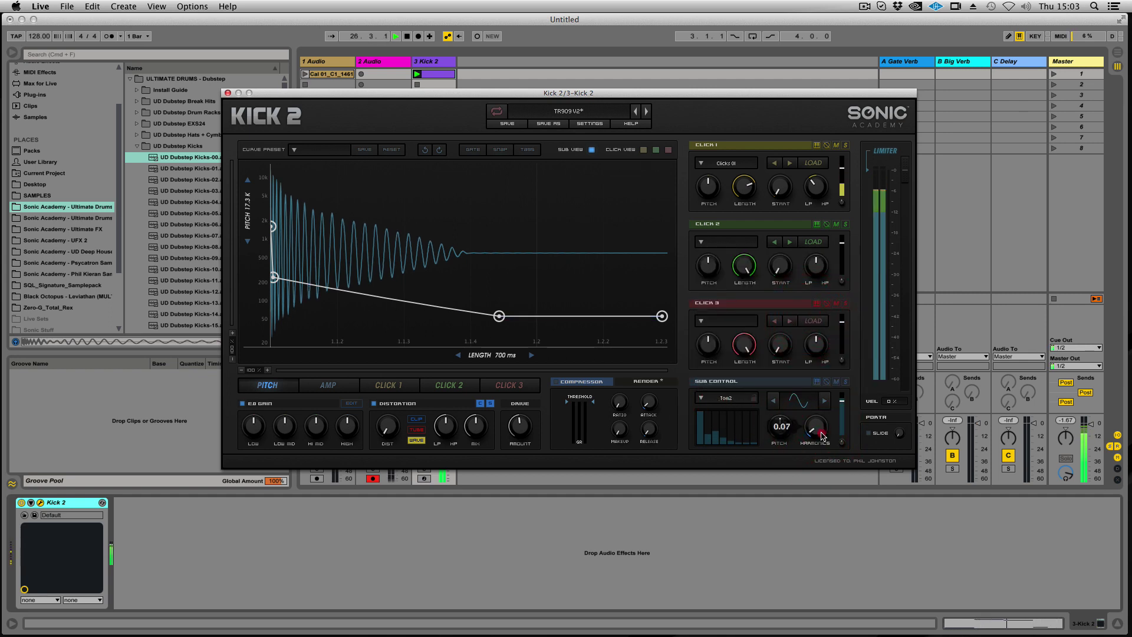
- Load the PR40 Kick harmonic preset for the sub and lower its harmonic bars into a steeper descending slope
left_click(711, 398)
left_click(720, 315)
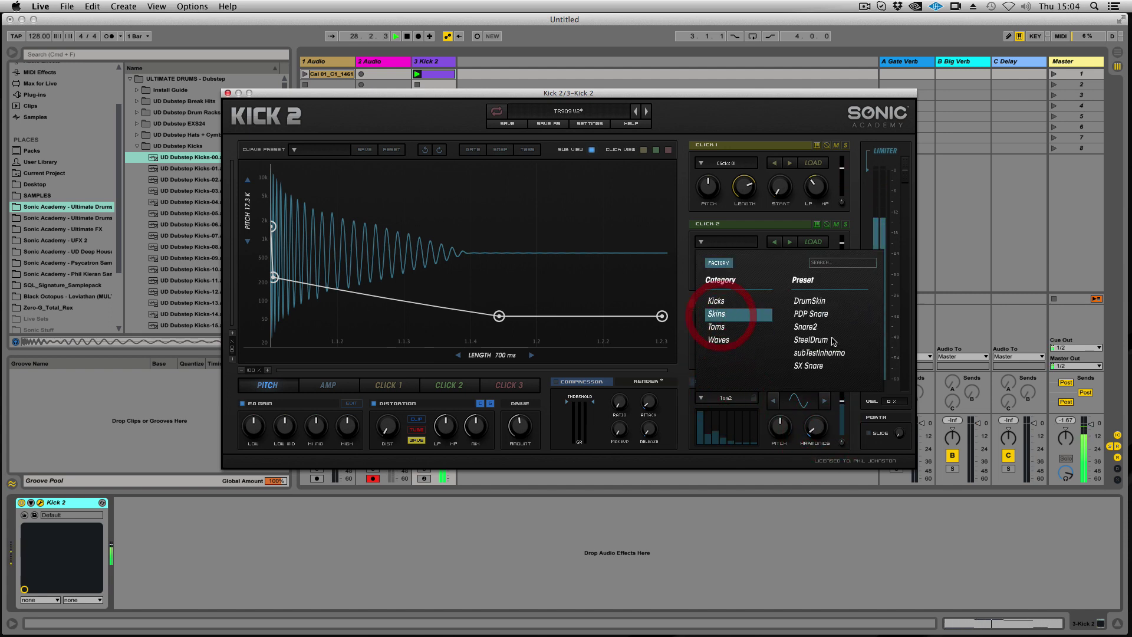
left_click(725, 303)
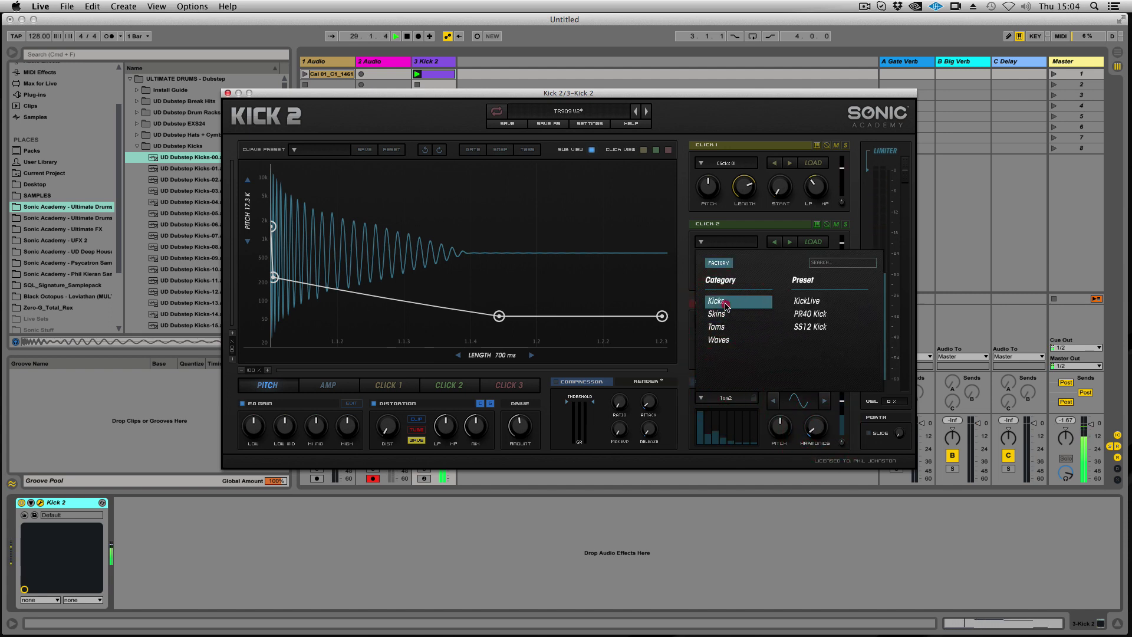
left_click(809, 314)
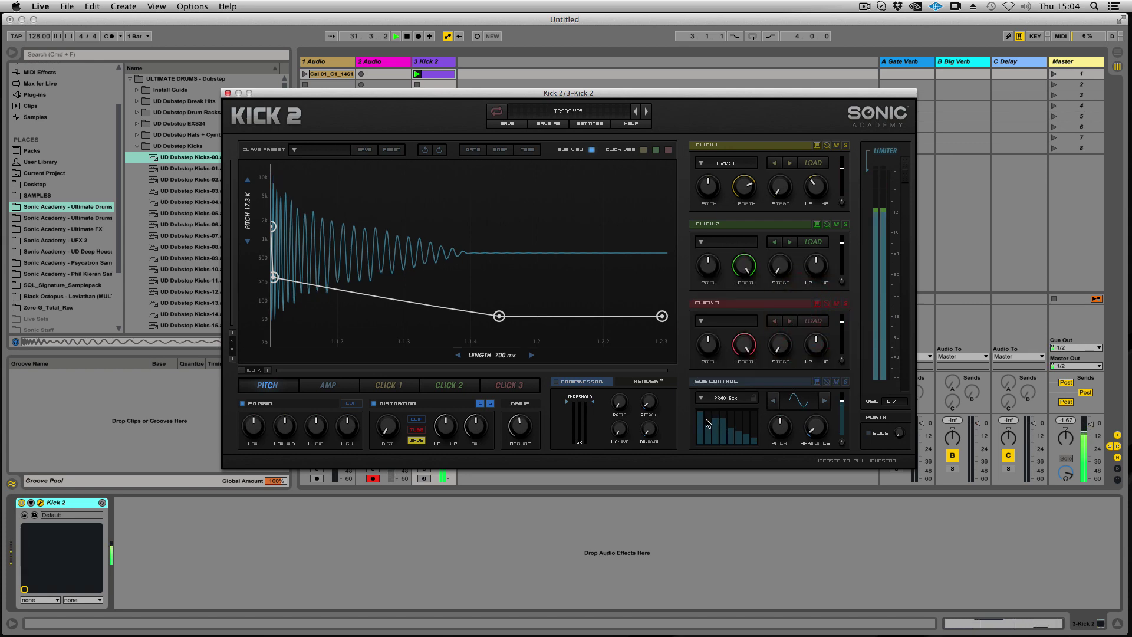
mouse_move(708, 427)
left_mouse_down()
mouse_move(759, 445)
mouse_move(715, 438)
mouse_move(702, 414)
mouse_move(700, 441)
mouse_move(702, 420)
left_mouse_up()
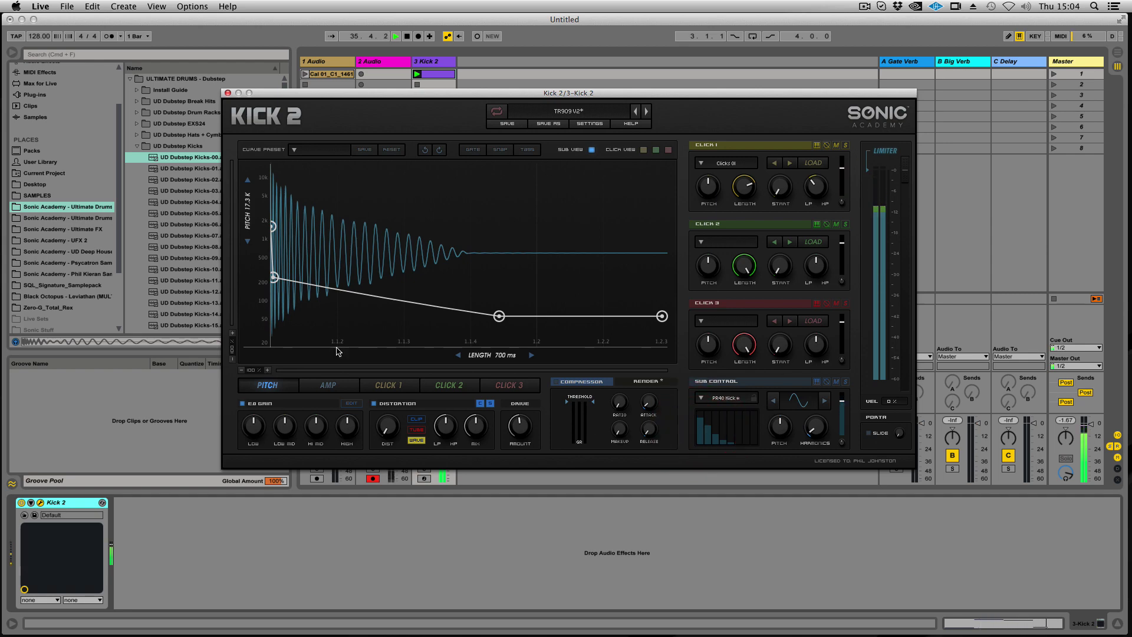
- Move the pitch curve's middle node to the very start of the envelope, leaving a nearly flat low-pitched tail
mouse_move(499, 317)
left_click_drag(499, 317, 274, 311)
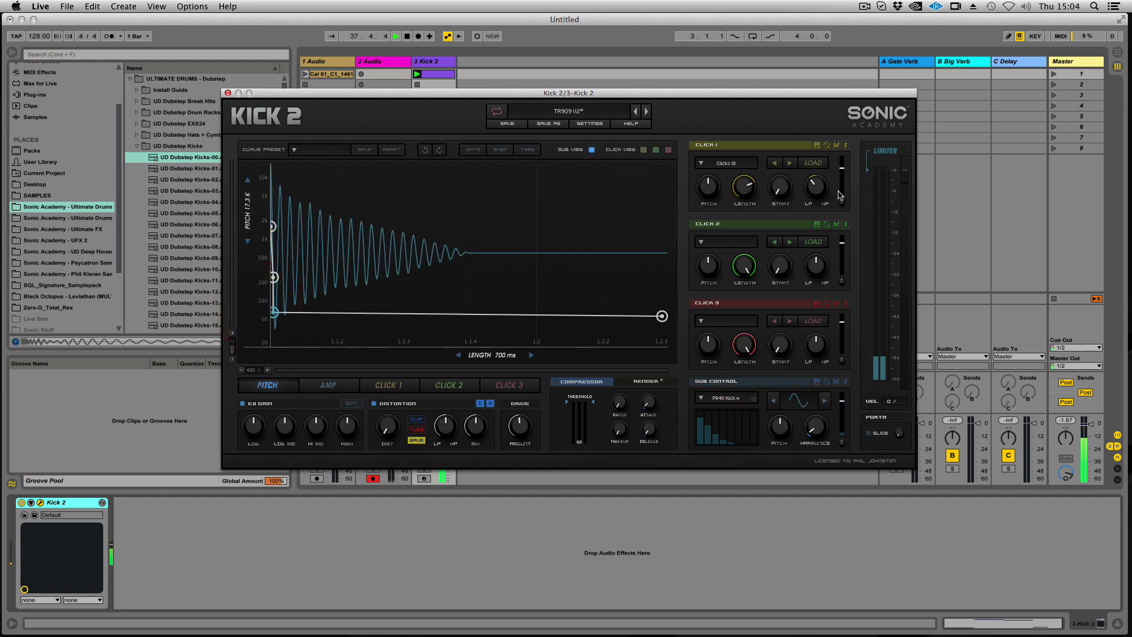
- Mute Click 1 and raise the sub's Harmonics amount slightly
left_click(836, 145)
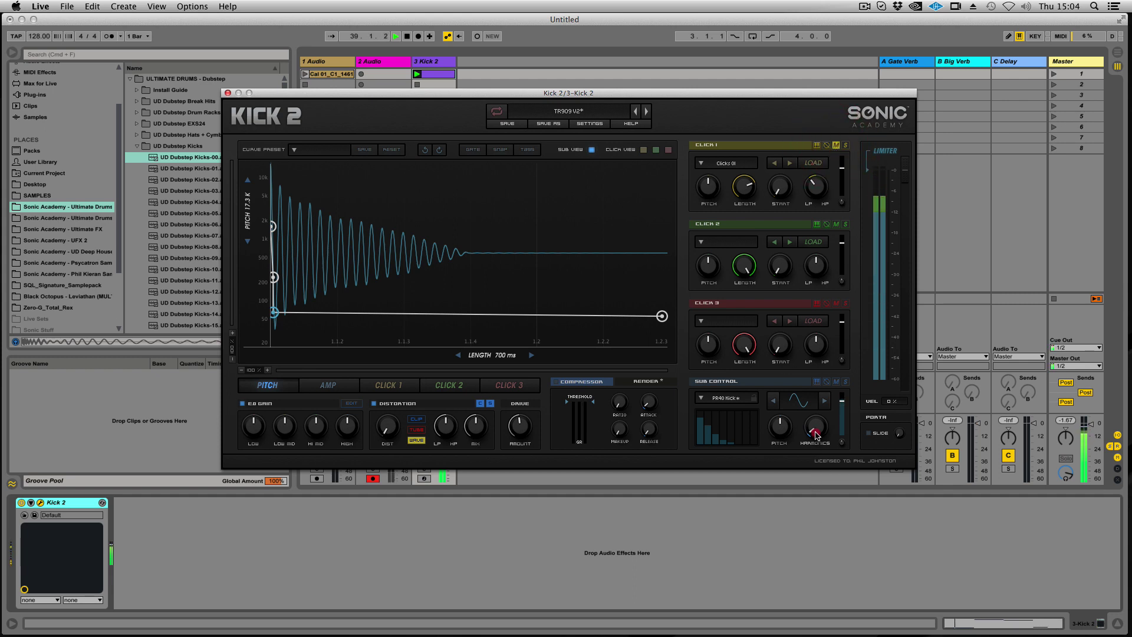
mouse_move(817, 435)
left_mouse_down()
mouse_move(827, 384)
mouse_move(812, 416)
left_mouse_up()
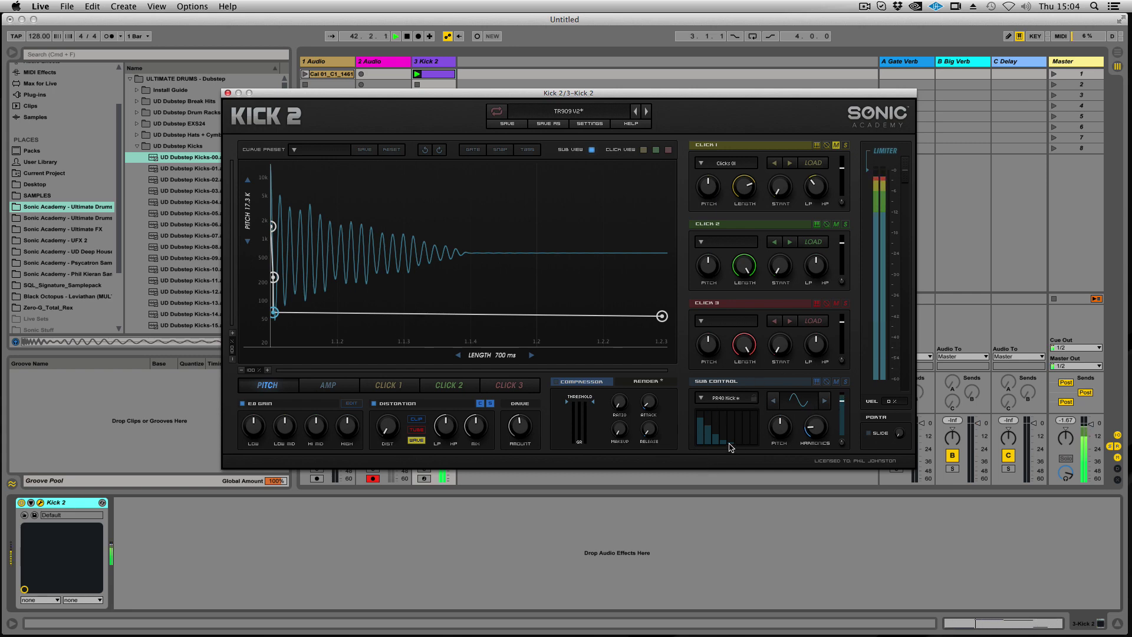
- Redraw the sub's PR40 Kick harmonic bars as a descending slope that extends across the higher harmonics
mouse_move(700, 411)
left_mouse_down()
mouse_move(717, 433)
mouse_move(749, 439)
left_mouse_up()
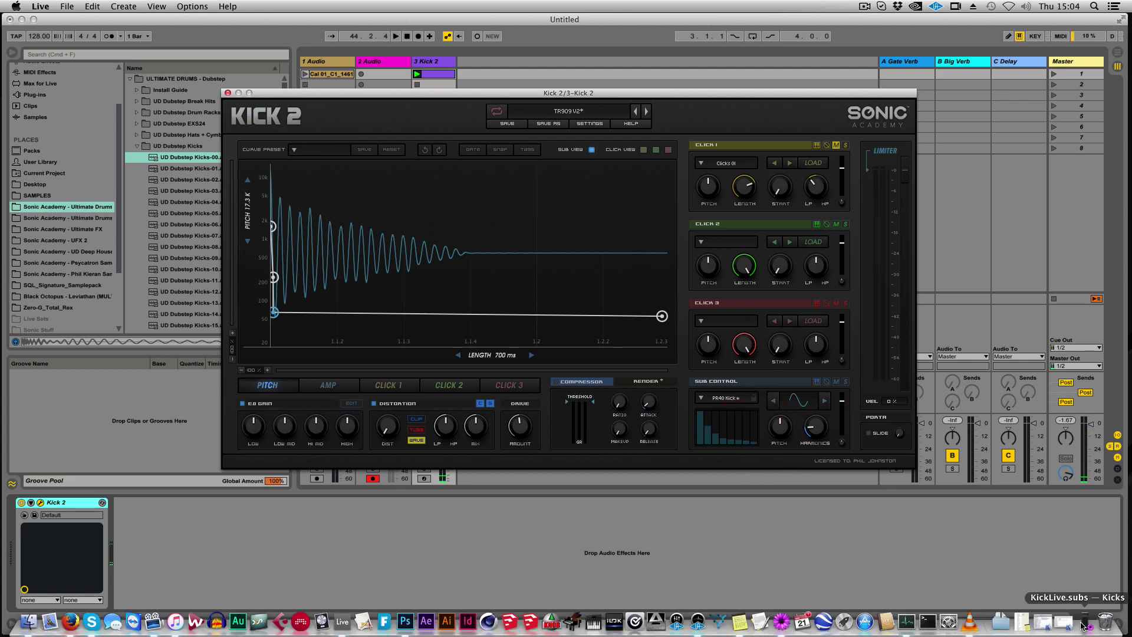
- Open KickLive.subs in TextMate and examine its partial gain and freqratio entries
left_click(1084, 626)
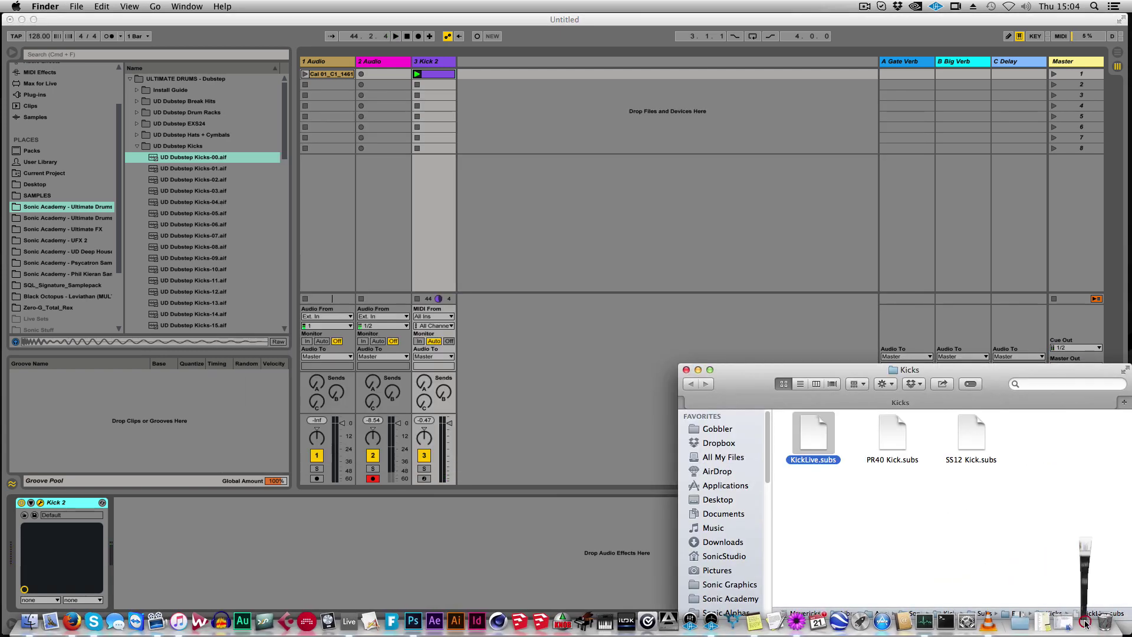
left_click_drag(1068, 221, 951, 15)
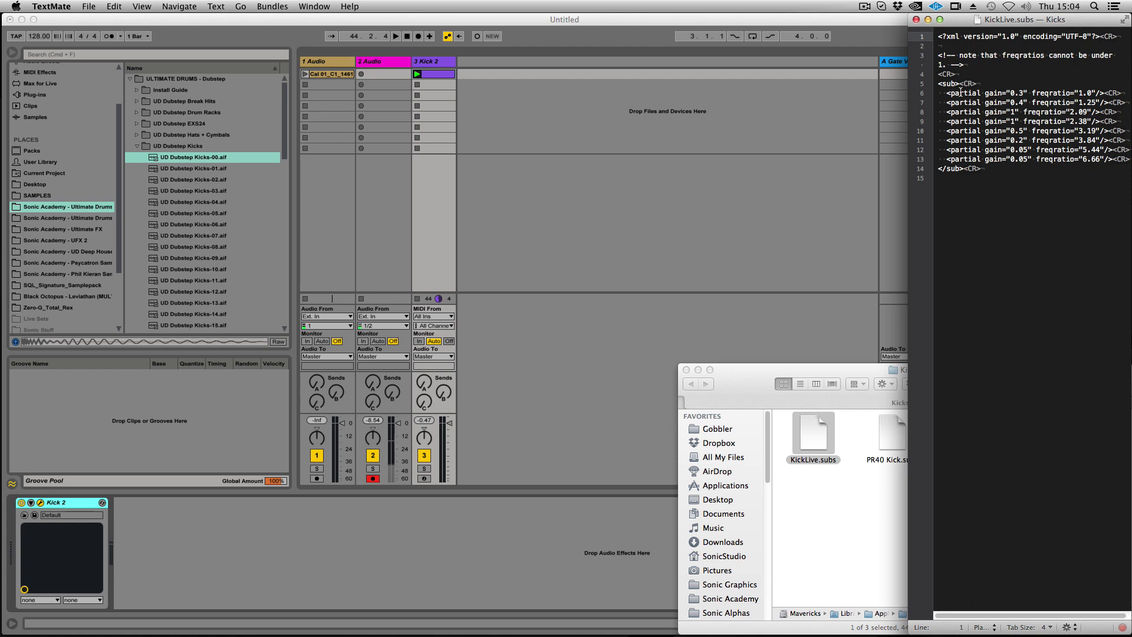
left_click_drag(946, 93, 1078, 160)
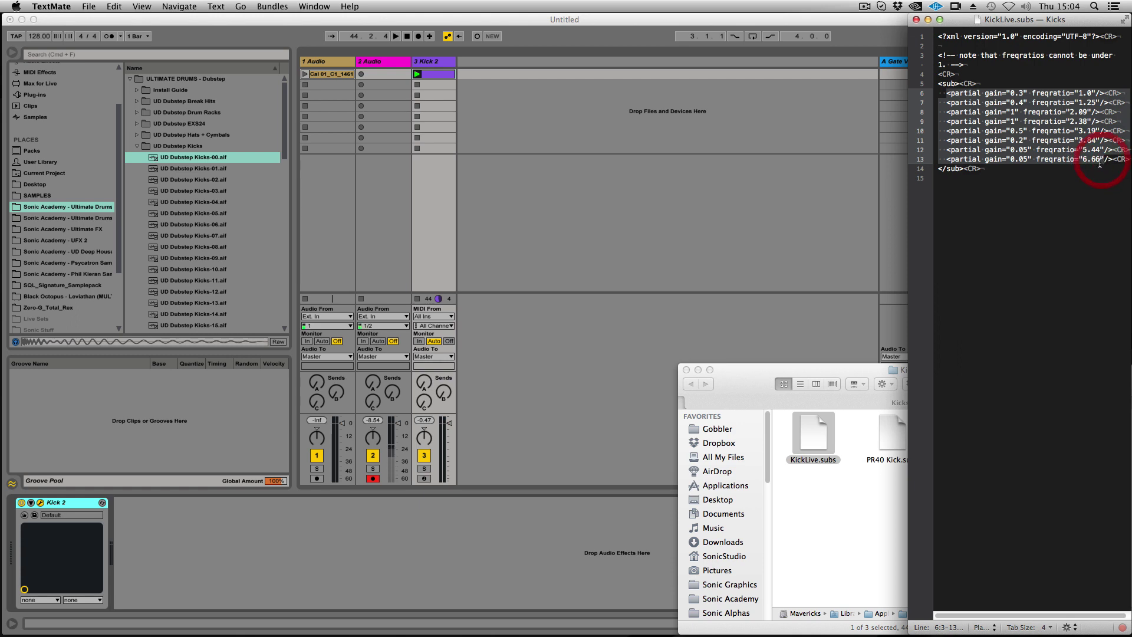
left_click(1102, 159)
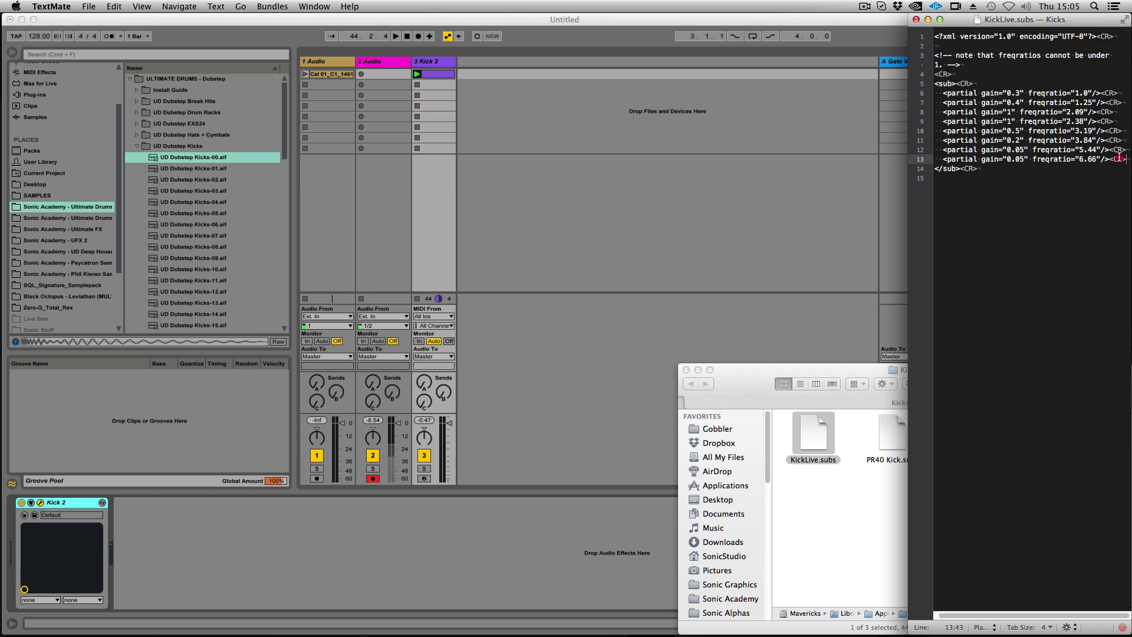
left_click_drag(1127, 162, 943, 83)
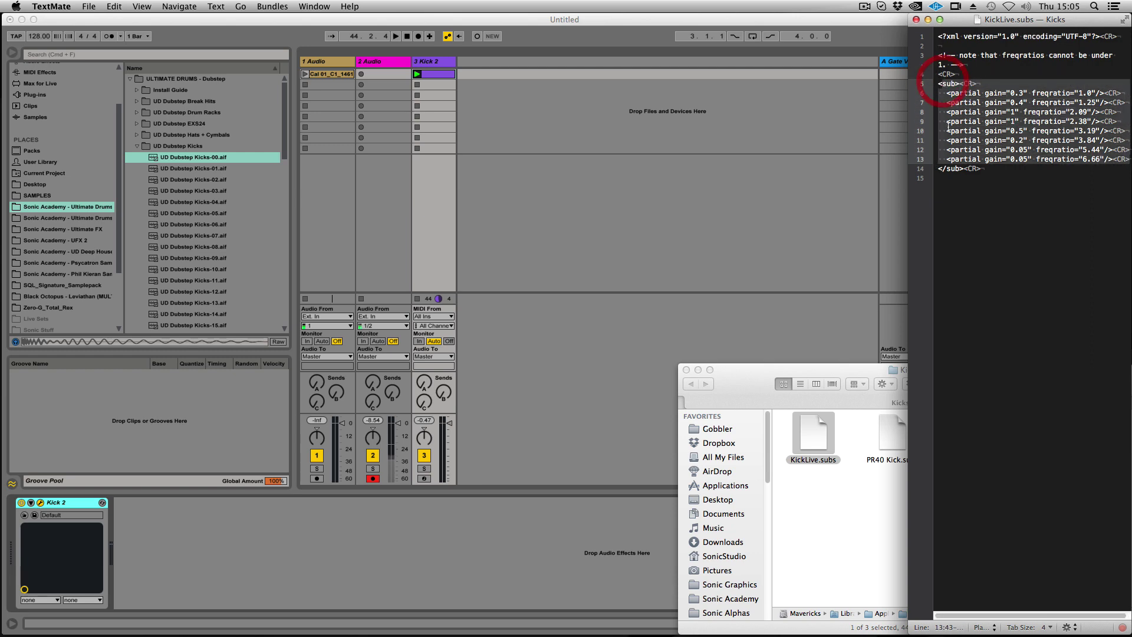
- Switch back to Ableton Live and turn on key tracking for the sub in Kick 2
left_click(594, 170)
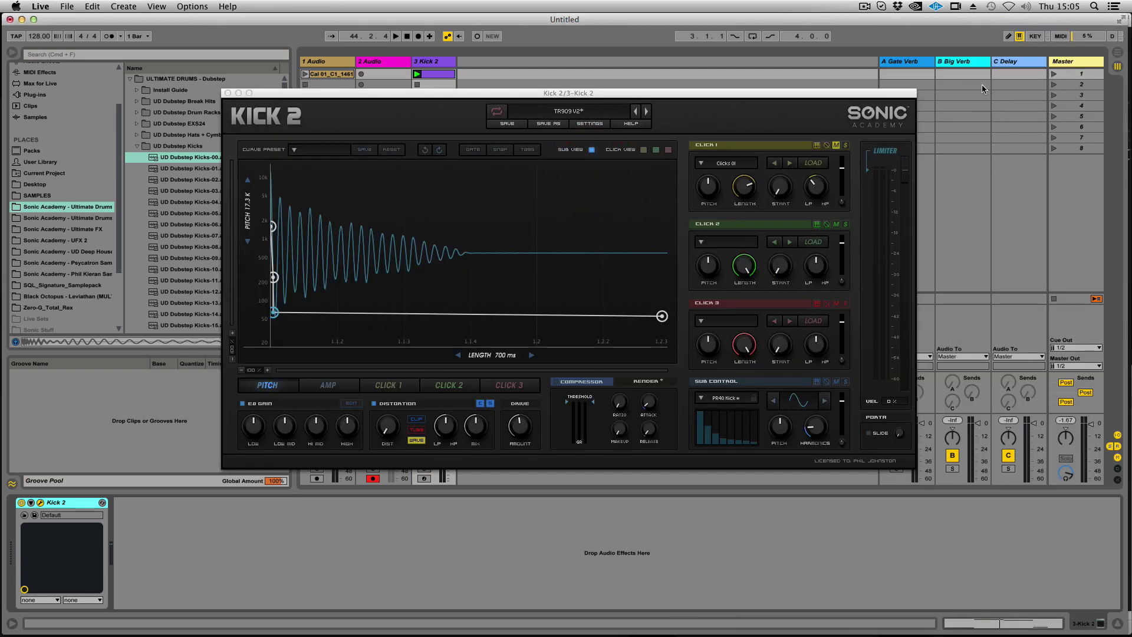
left_click(714, 399)
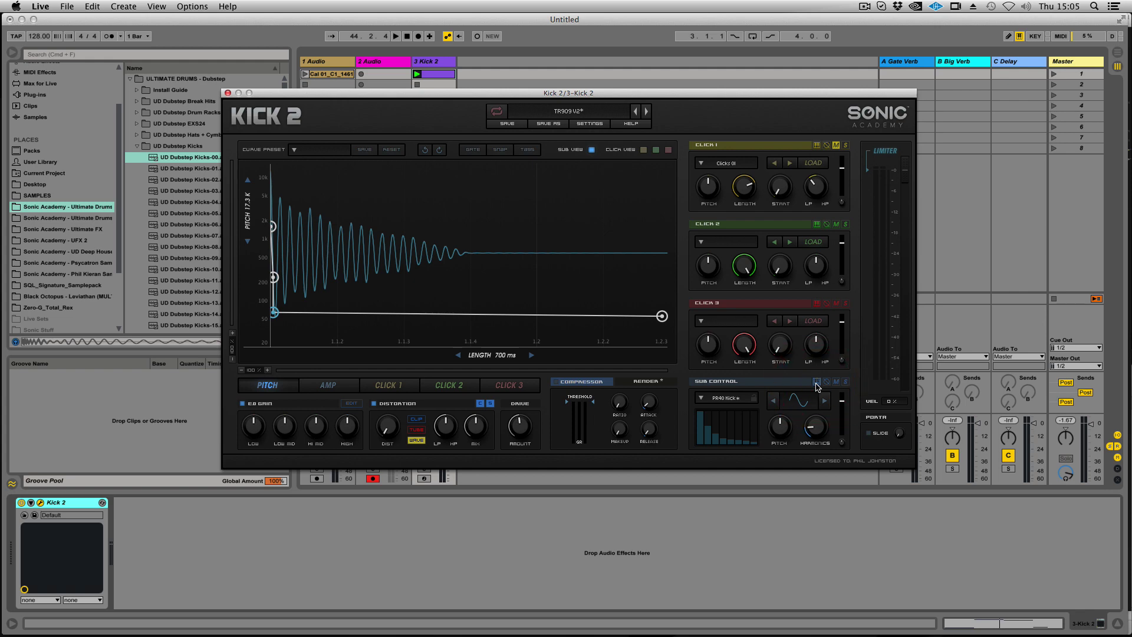
left_click(817, 383)
- Open the Kick 2 track's MIDI clip, start playback and lower the note on beat 1.3 to A1
left_click_drag(439, 92, 510, 78)
left_click(434, 74)
key("space")
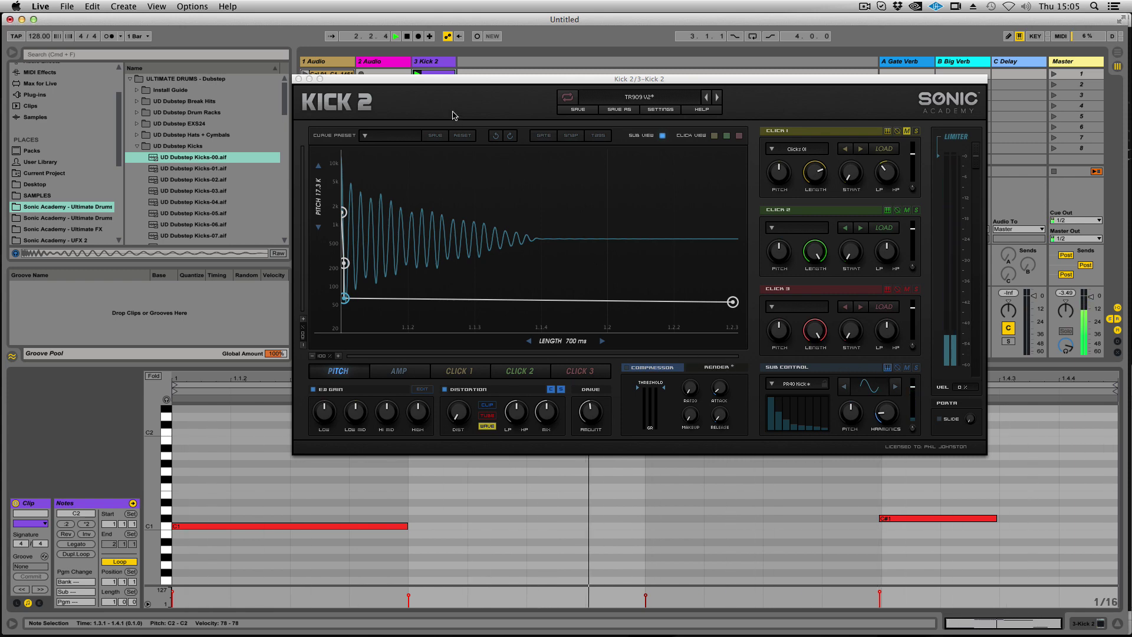
left_click(299, 79)
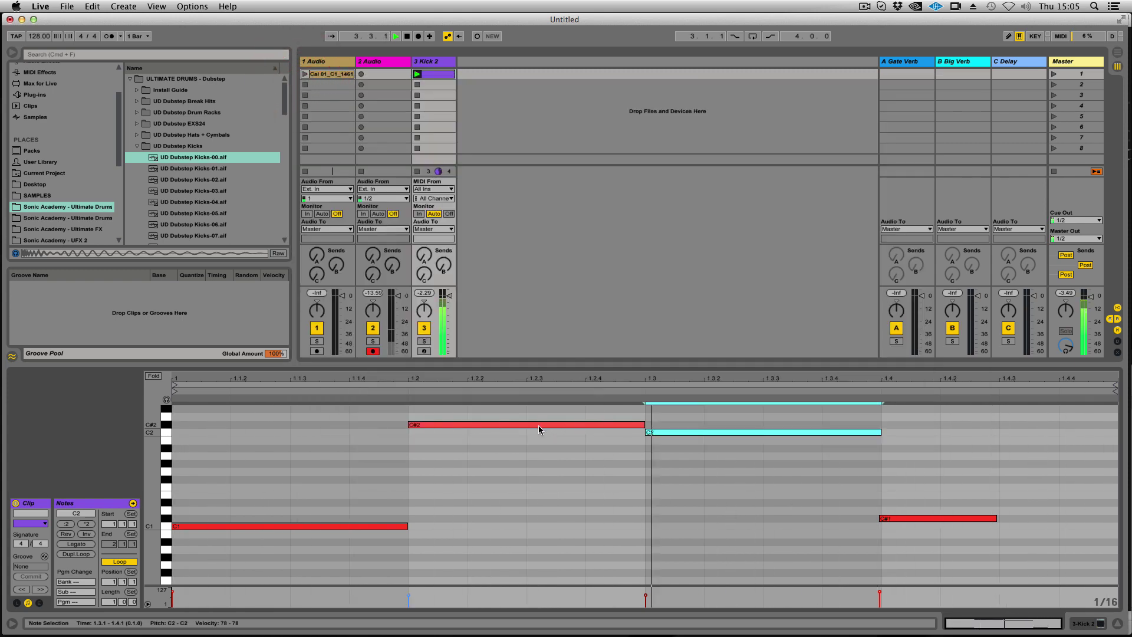
left_click_drag(665, 432, 668, 456)
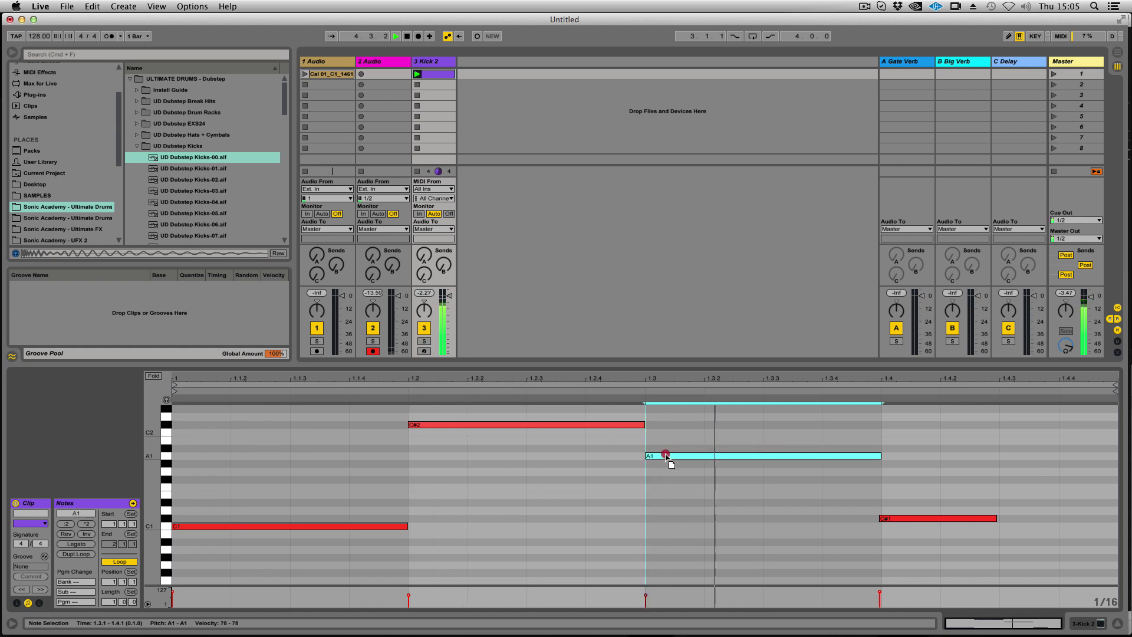
- Reopen the Kick 2 editor, unmute Click 1, audition it in solo, clear the solo and stop playback
left_click(1083, 627)
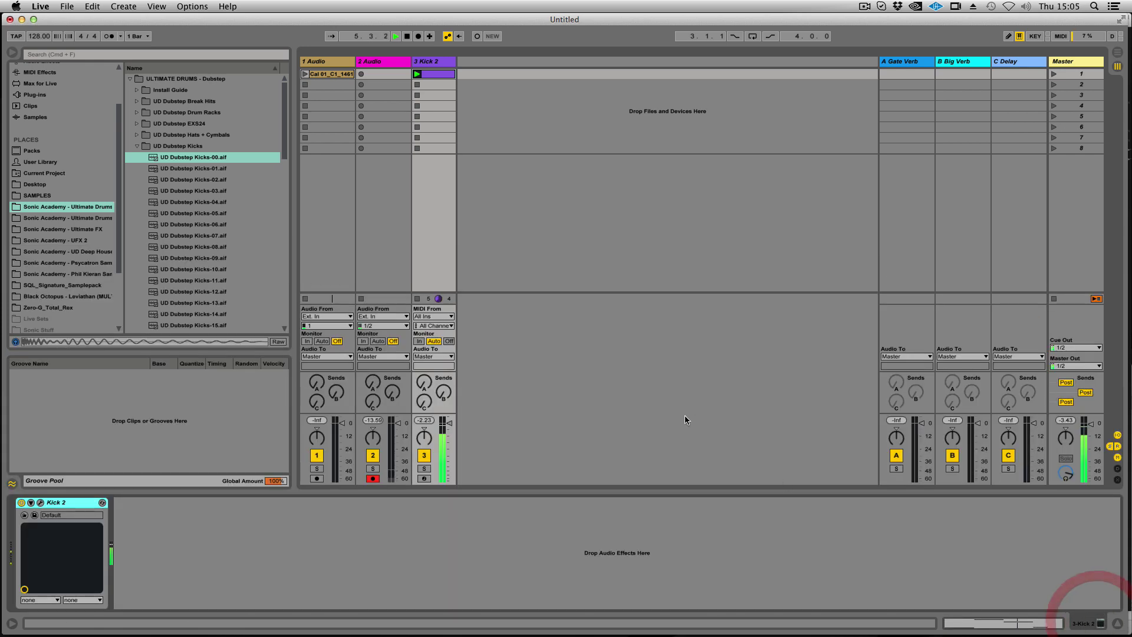
left_click(40, 502)
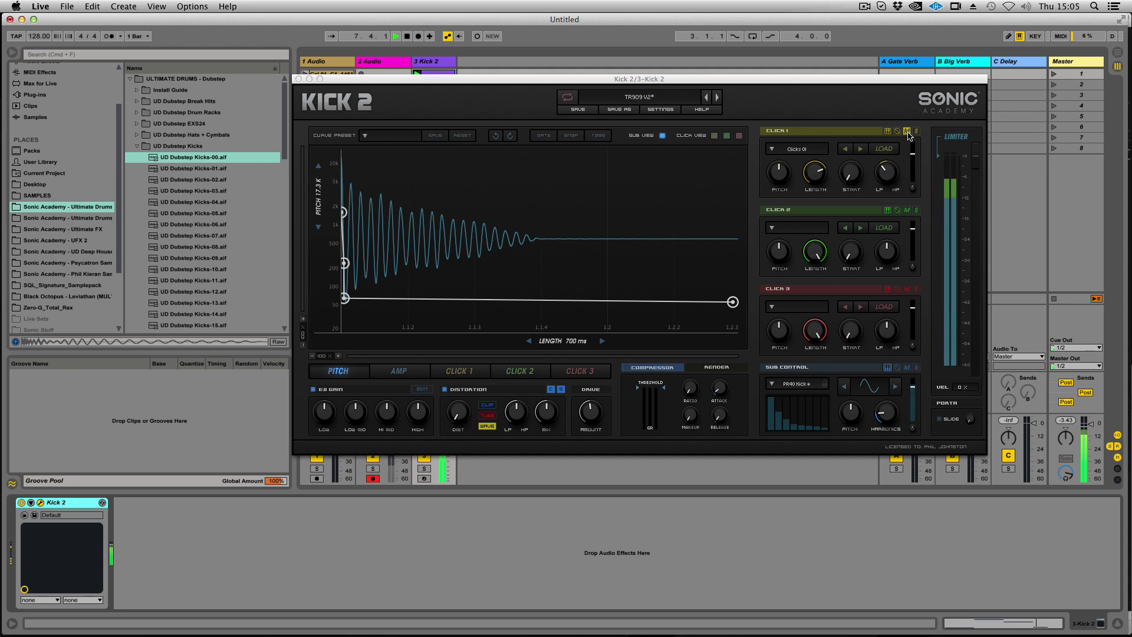
left_click(917, 131)
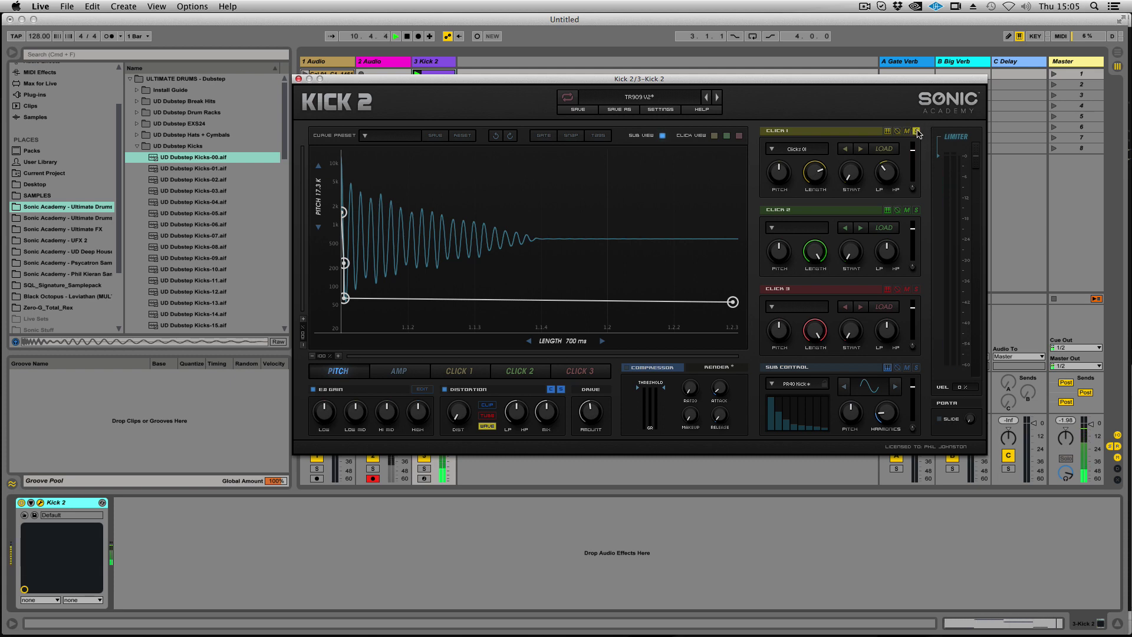
left_click(917, 131)
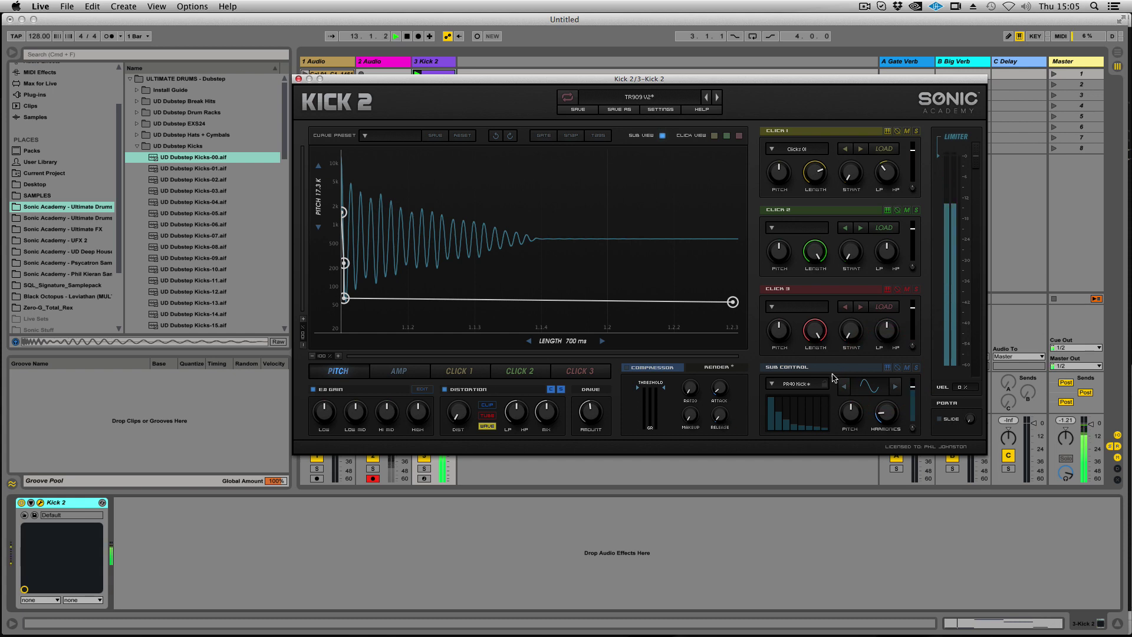
key("space")
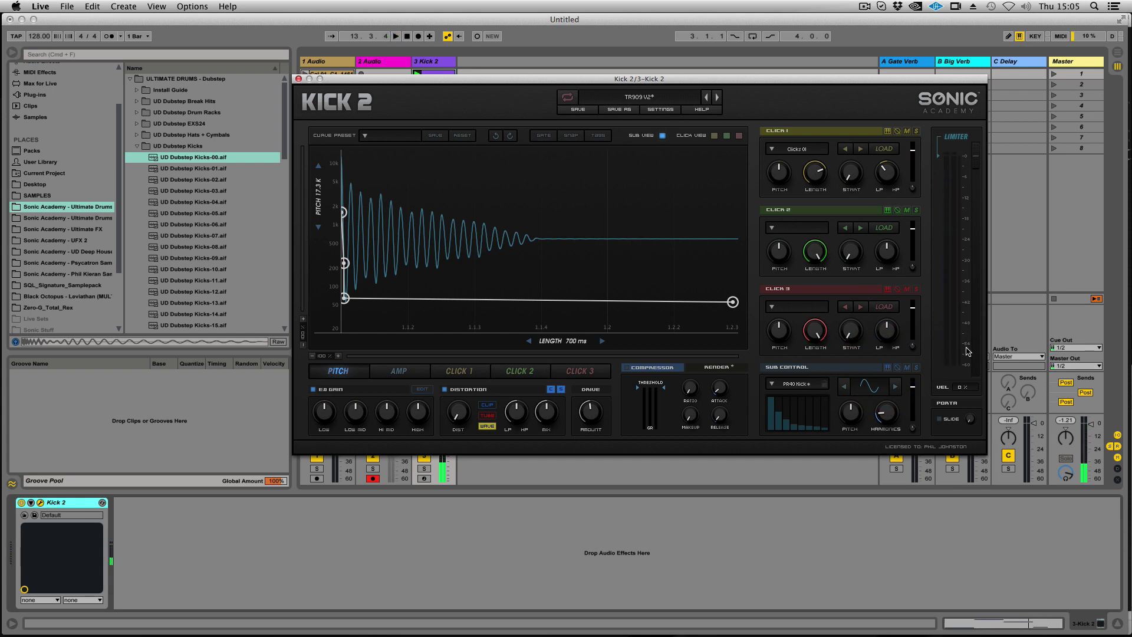
- Invert the sub's phase to compare the start of its waveform and switch the inversion back off
left_click(898, 369)
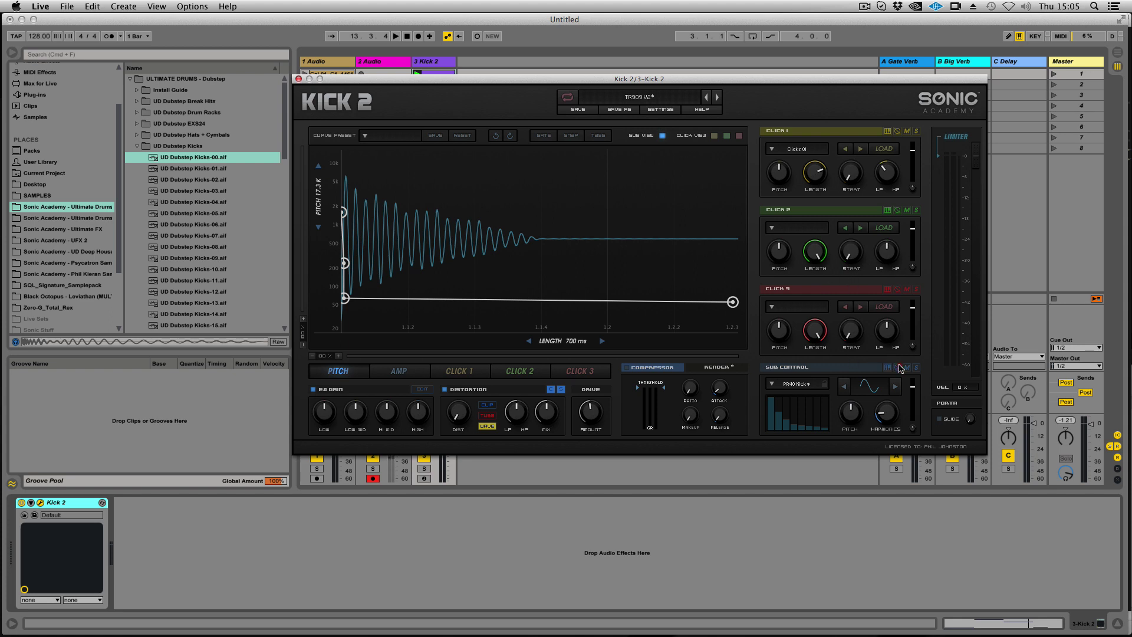
left_click(898, 368)
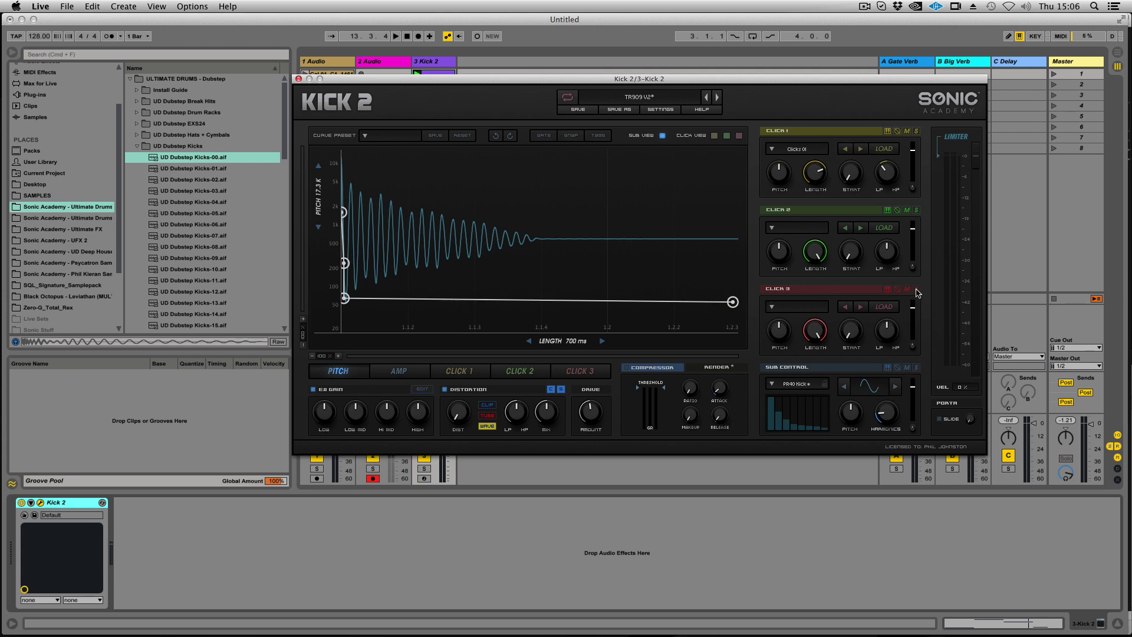
left_click(907, 291)
left_click(887, 290)
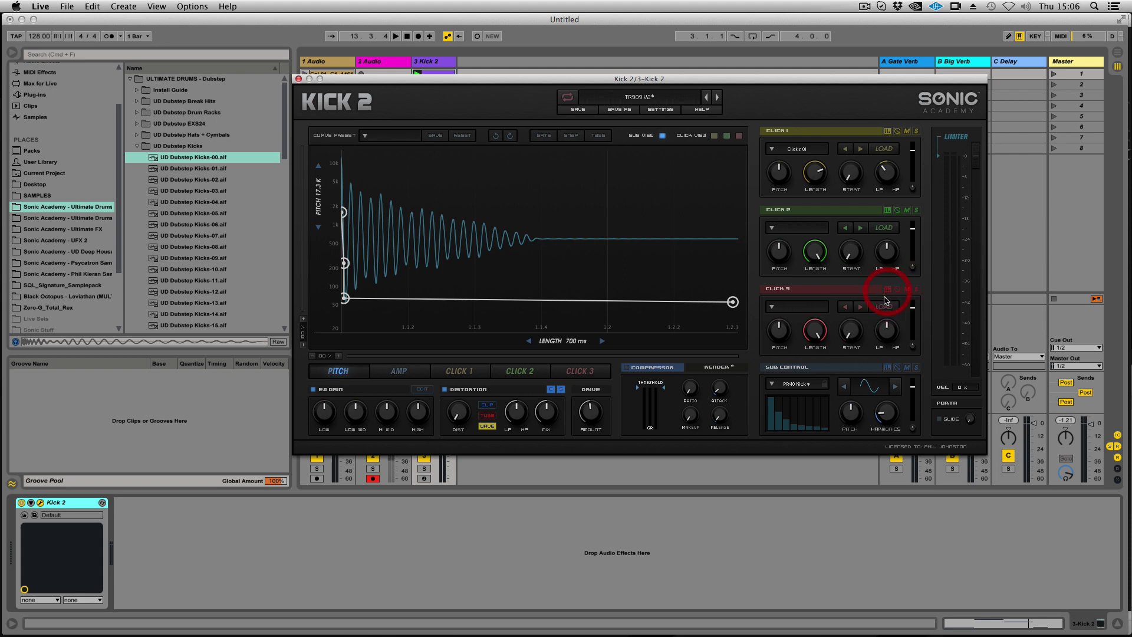
- Load BD 42.aif from the BASS DRUMS 2 folder into Click 3 and step forward through the folder to BD 51
left_click(893, 307)
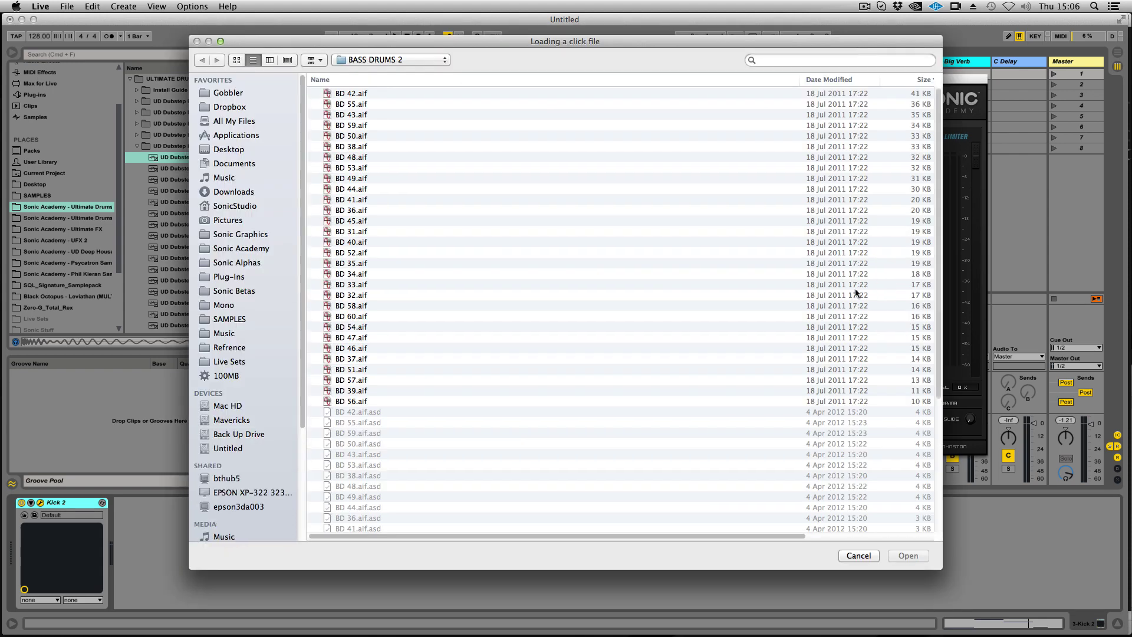
double_click(342, 93)
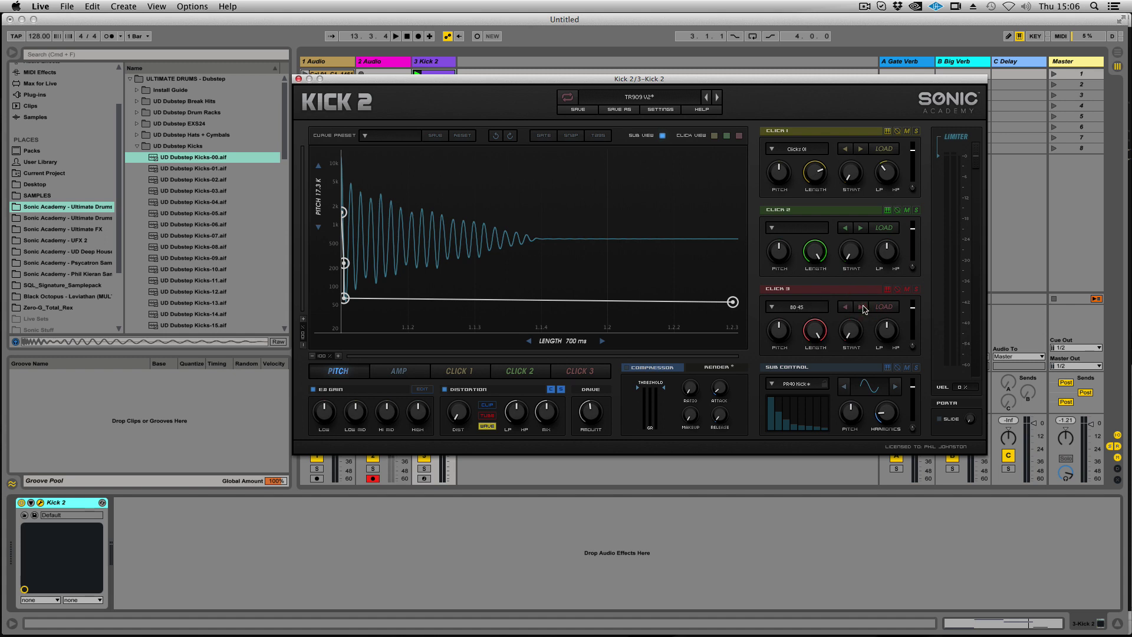
left_click(863, 310)
- Examine Click 3's recent, user and factory click presets, including the FX, Noise and Reverb categories
left_click(823, 307)
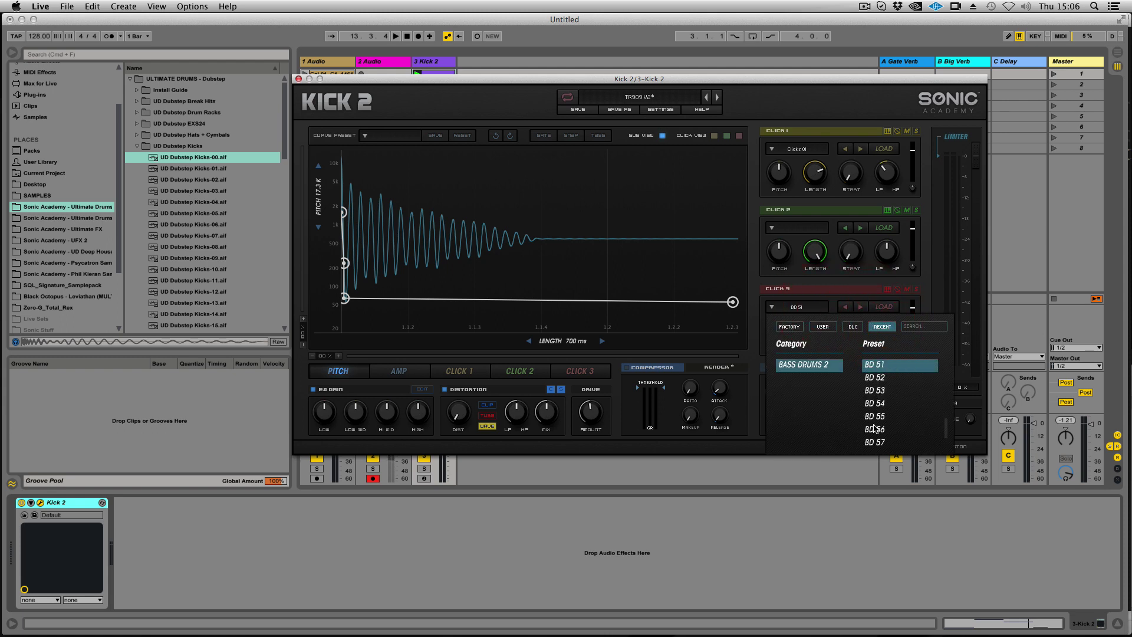
left_click(823, 326)
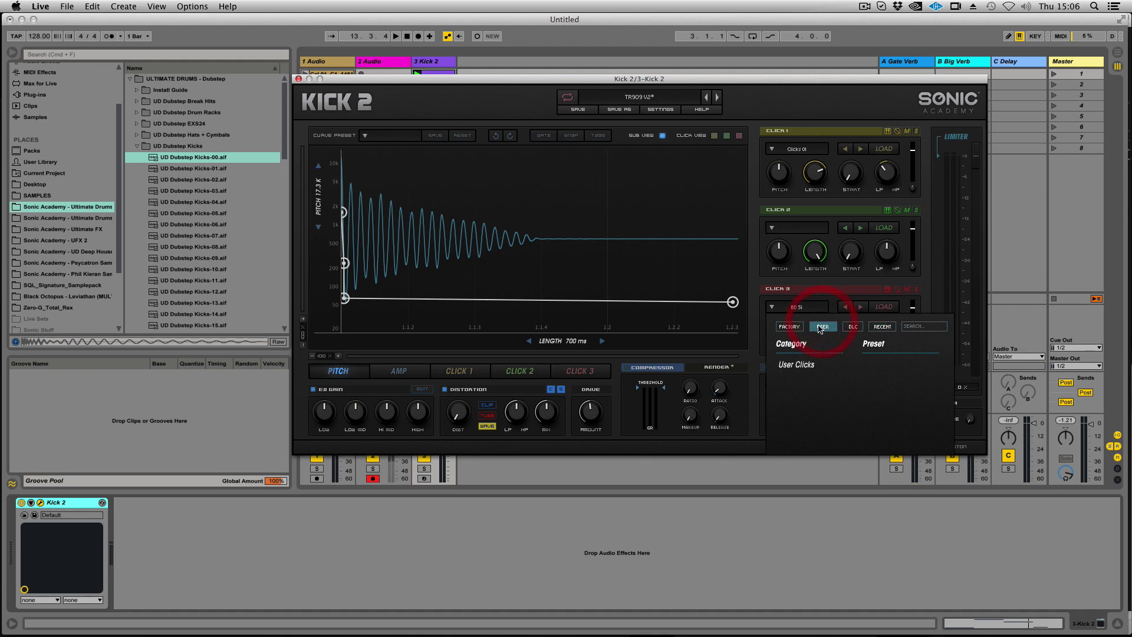
left_click(788, 326)
left_click(788, 365)
left_click(787, 379)
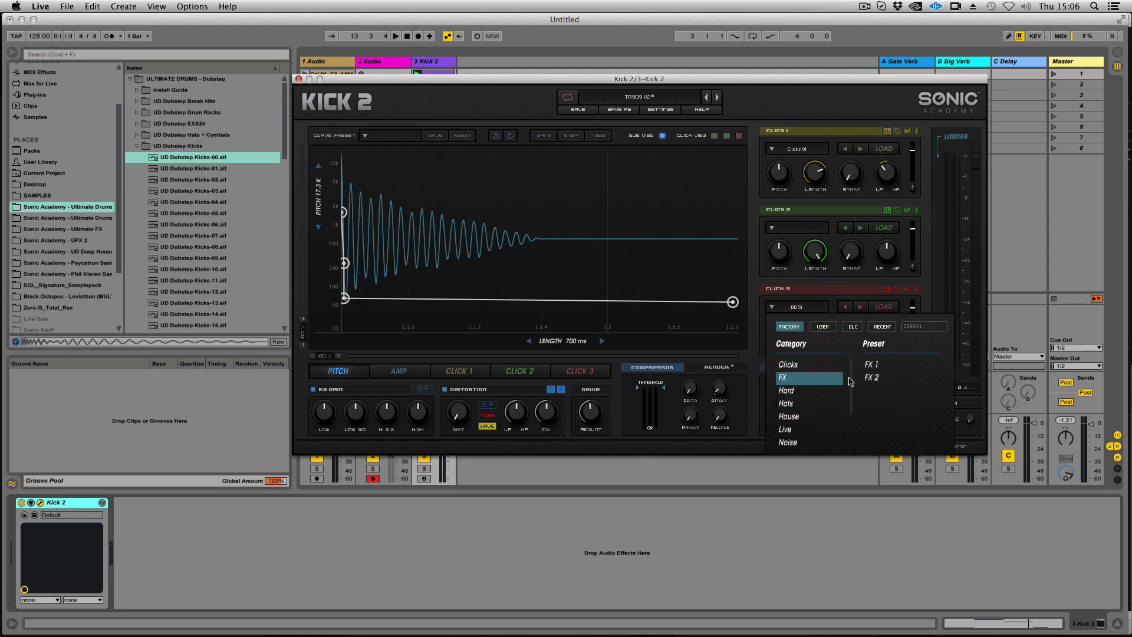
left_click_drag(849, 379, 848, 435)
left_click(791, 402)
left_click(789, 414)
left_click(791, 428)
left_click(792, 440)
left_click(792, 414)
left_click(793, 402)
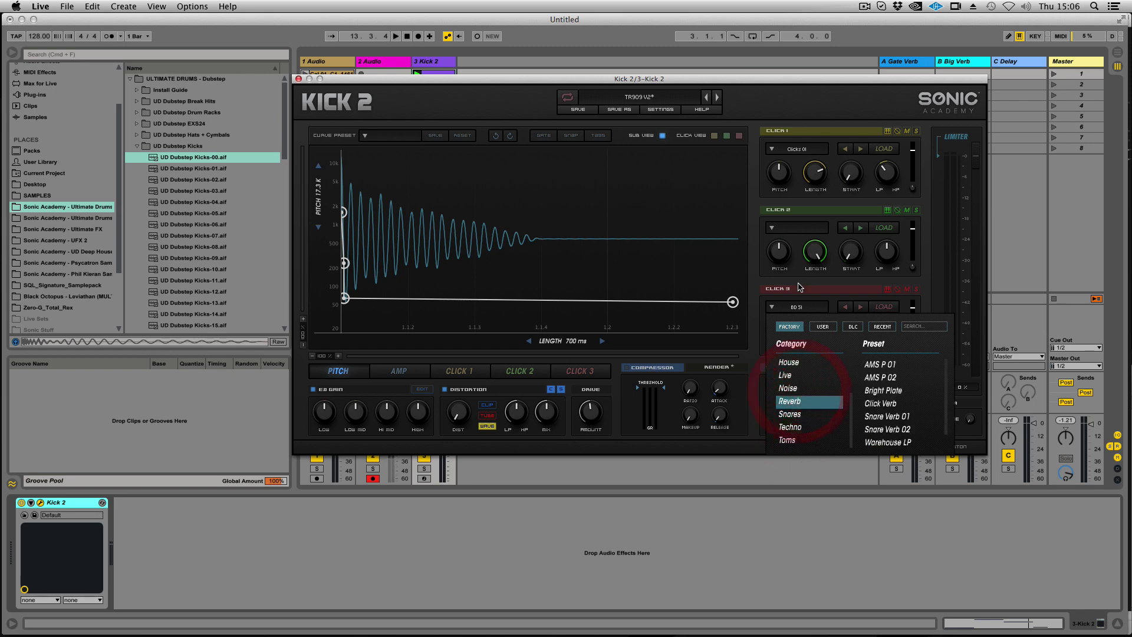
left_click(796, 294)
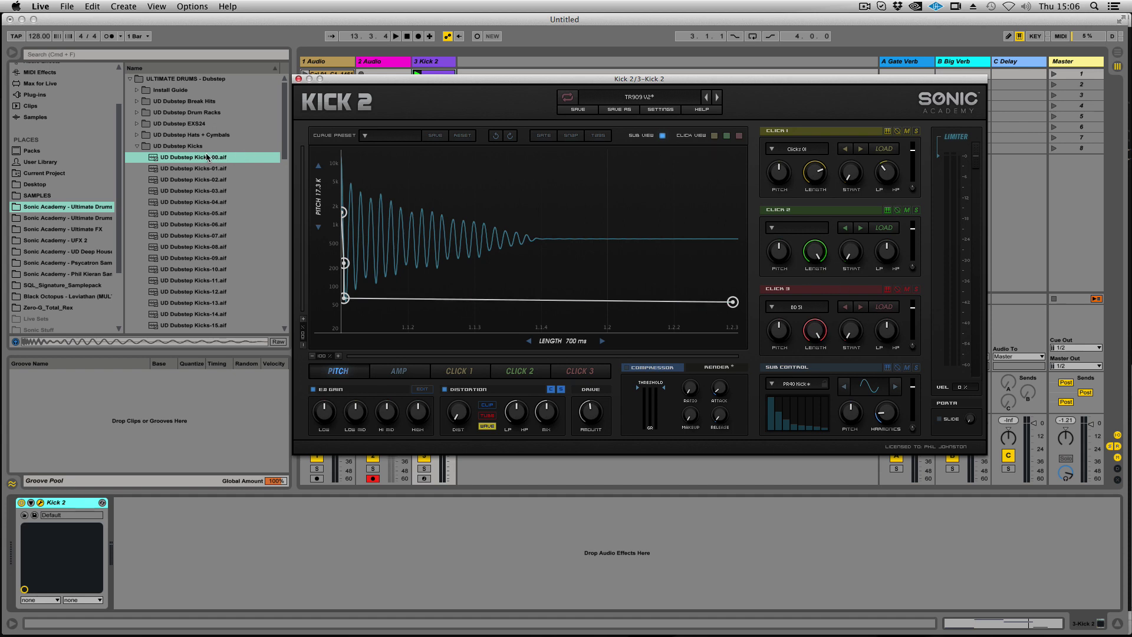
- Load UD Dubstep Kicks-00.aif from the Live browser into Click 3, start playback and solo Click 3
left_click_drag(195, 157, 830, 323)
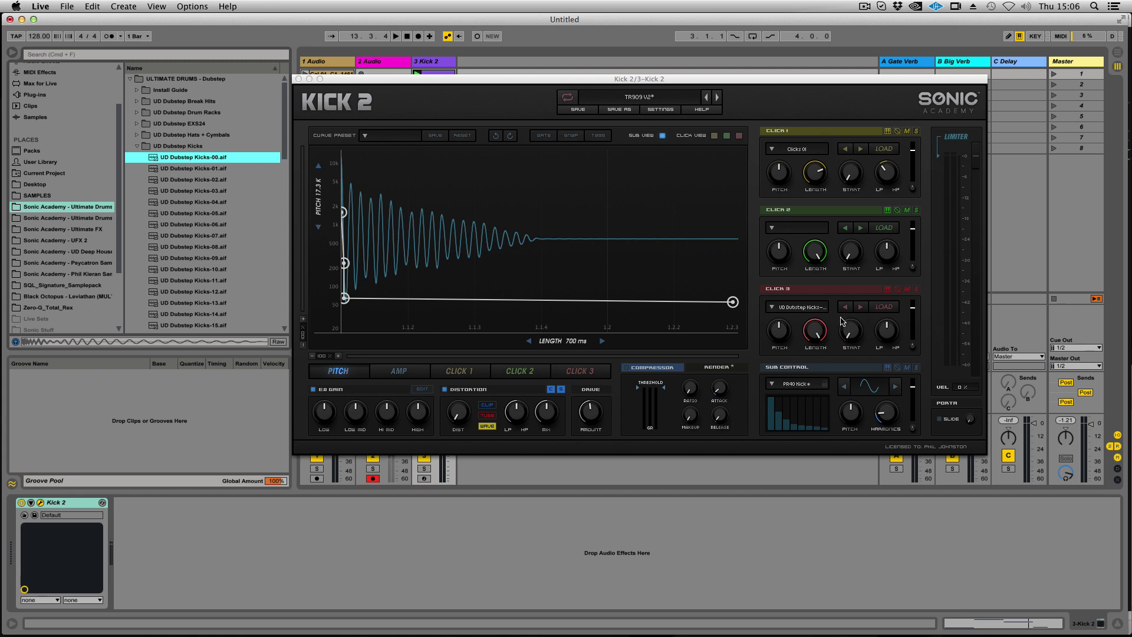
key("space")
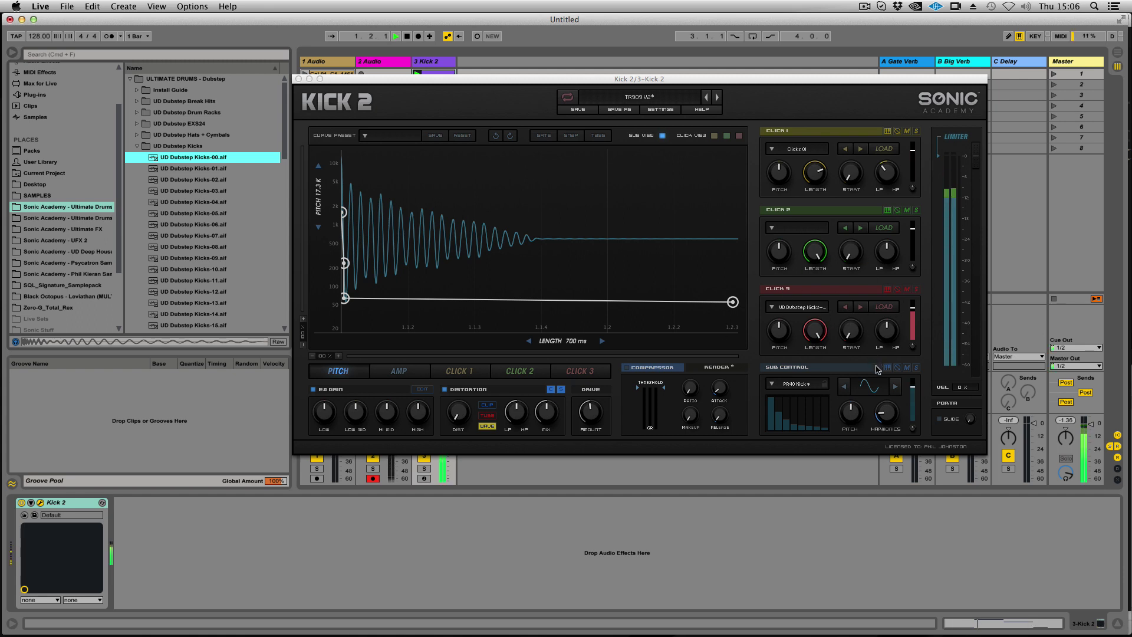
left_click(916, 289)
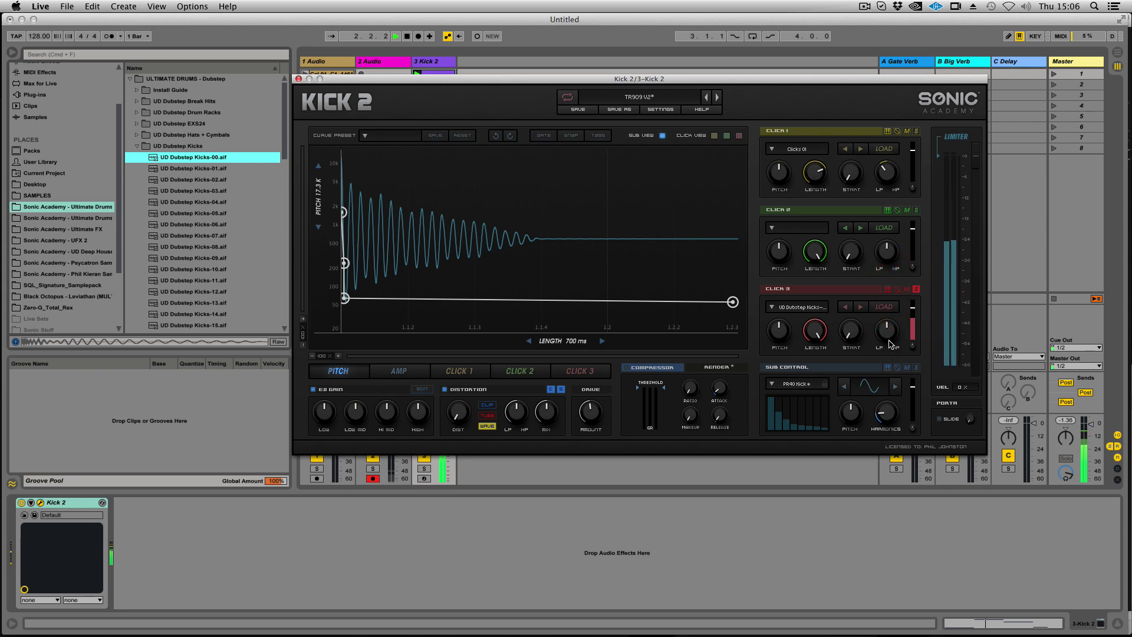
- High-pass Click 3, display its envelope and shorten its length to a brief transient
left_click(896, 322)
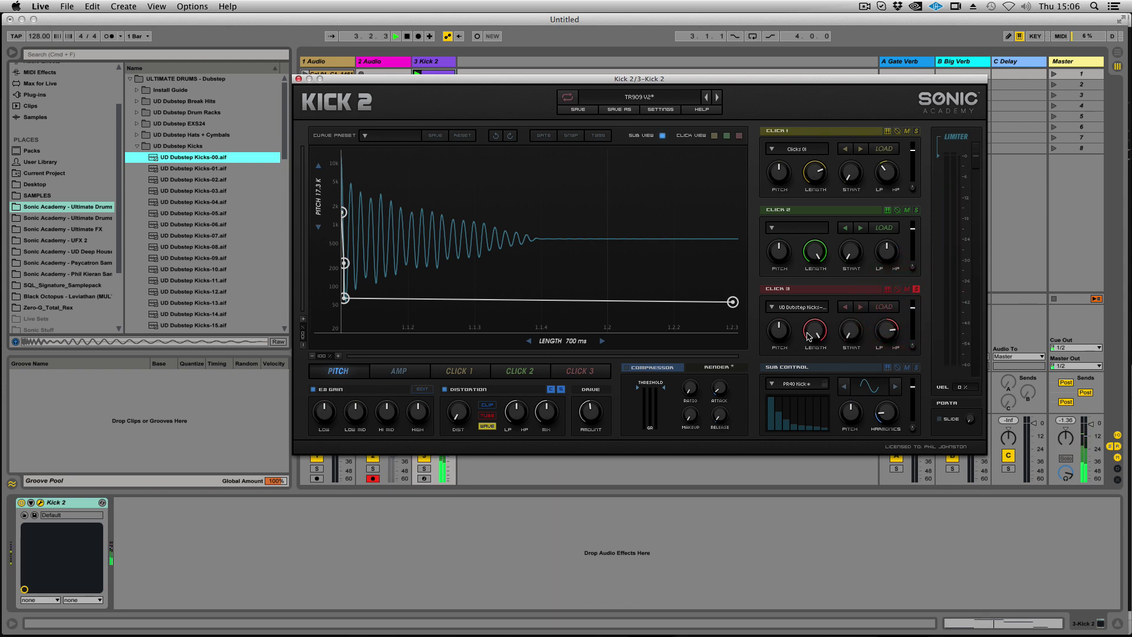
left_click(574, 371)
left_click_drag(815, 331, 783, 429)
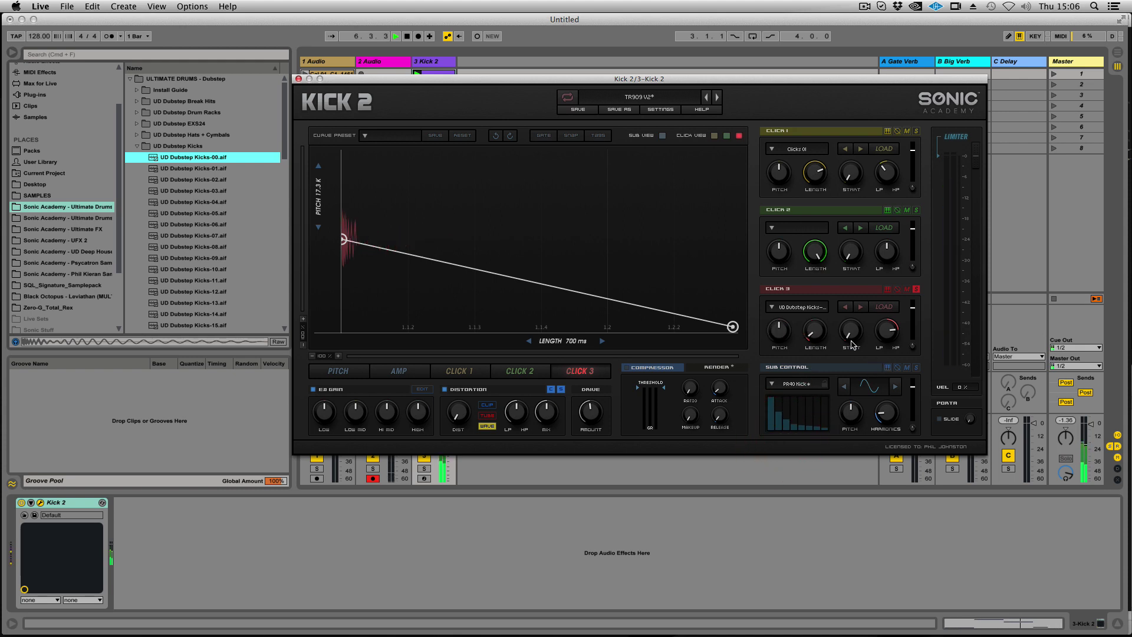
- Restore Click 3's full length and neutral filter to compare, reapply the high-pass and shorten the length to a short transient
left_click_drag(851, 334, 815, 172)
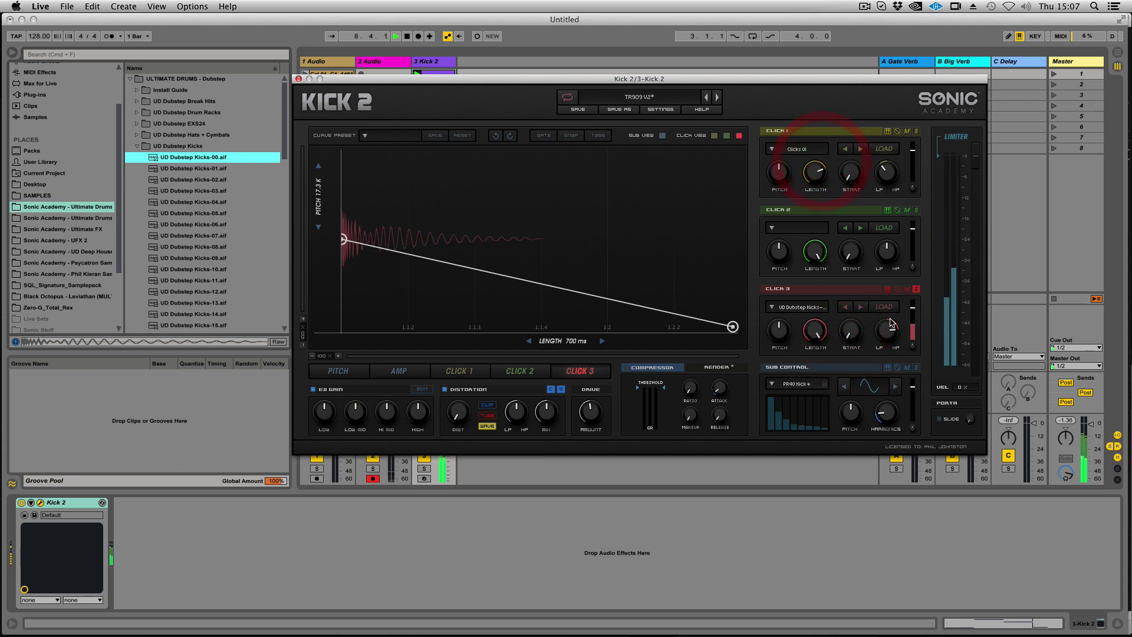
left_click_drag(887, 332, 867, 410)
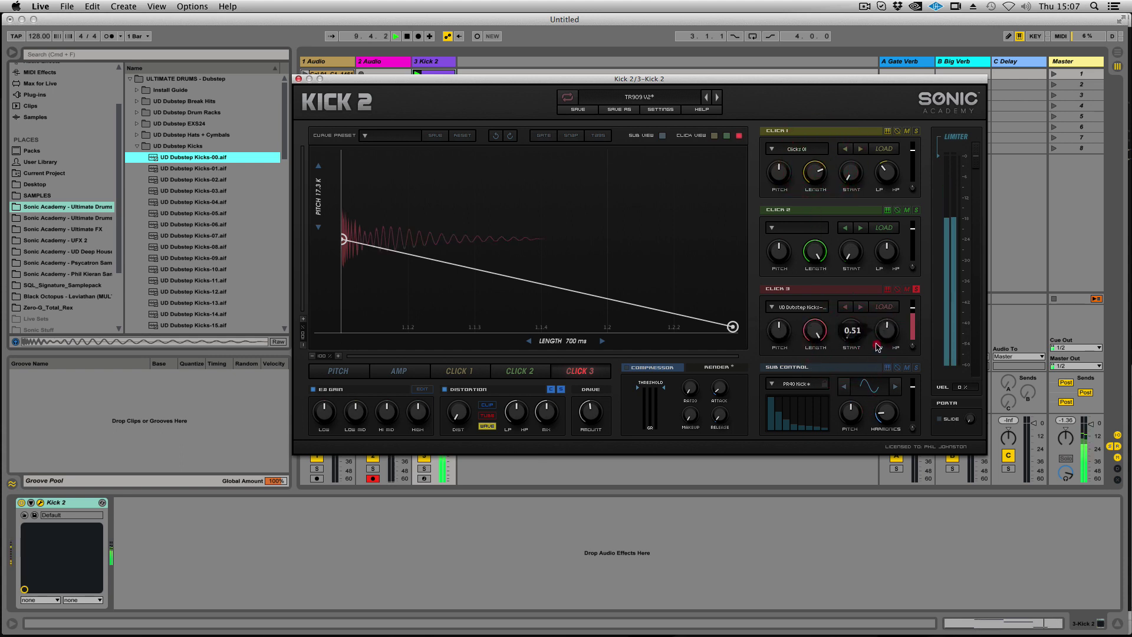
left_click_drag(881, 328, 976, 173)
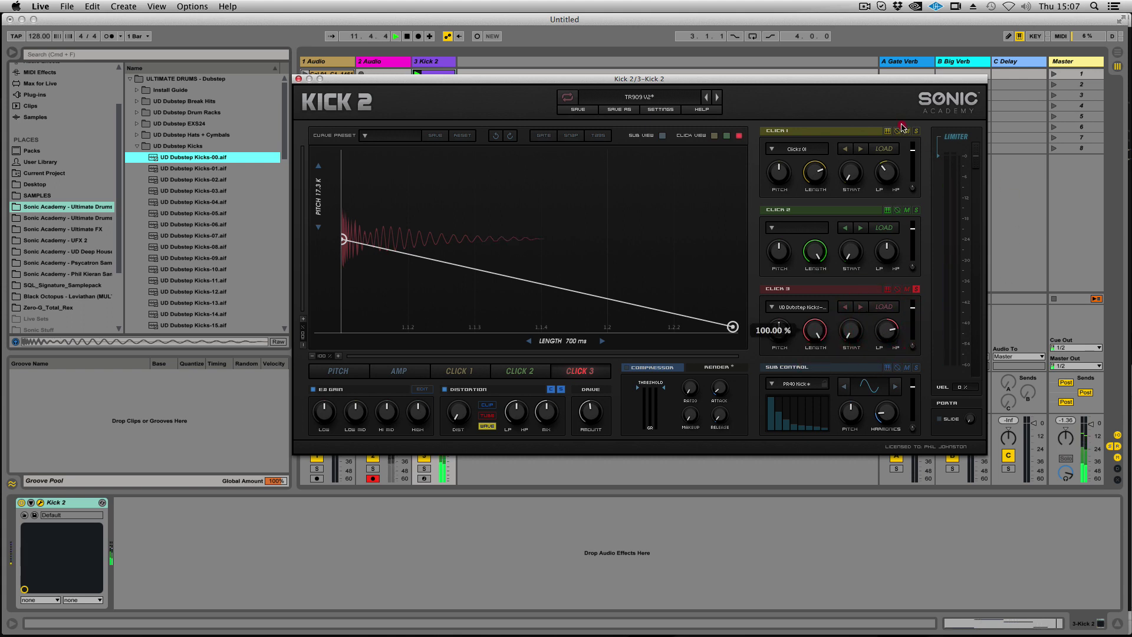
left_click_drag(808, 324, 789, 441)
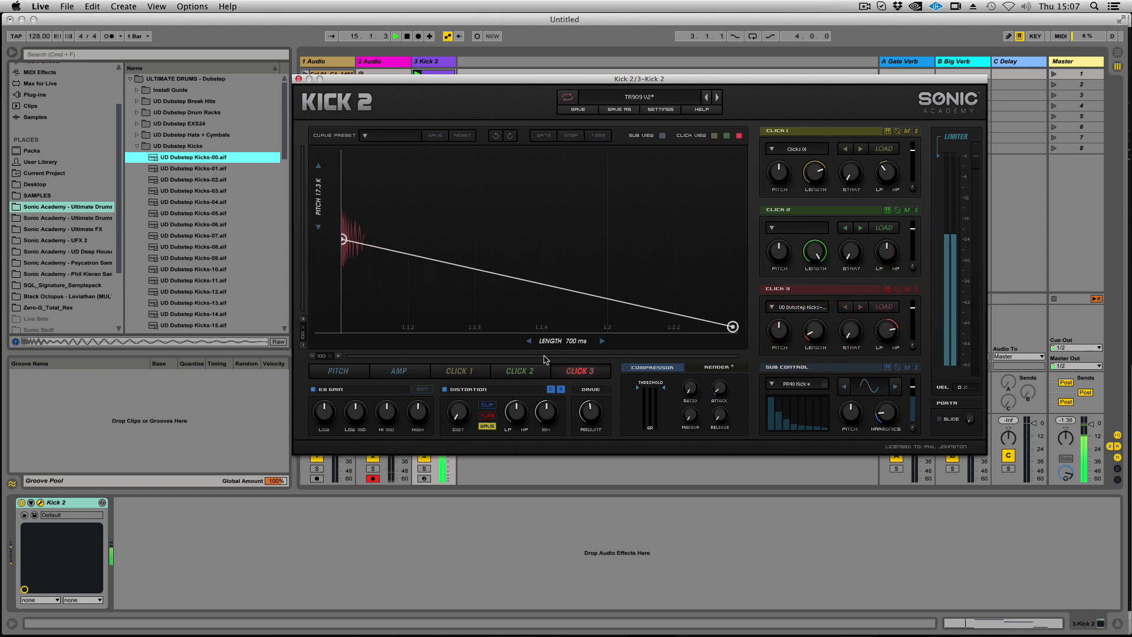
- Display the pitch envelope, extend its low node to about mid-length and shift the second node slightly right, ending playback
left_click(334, 371)
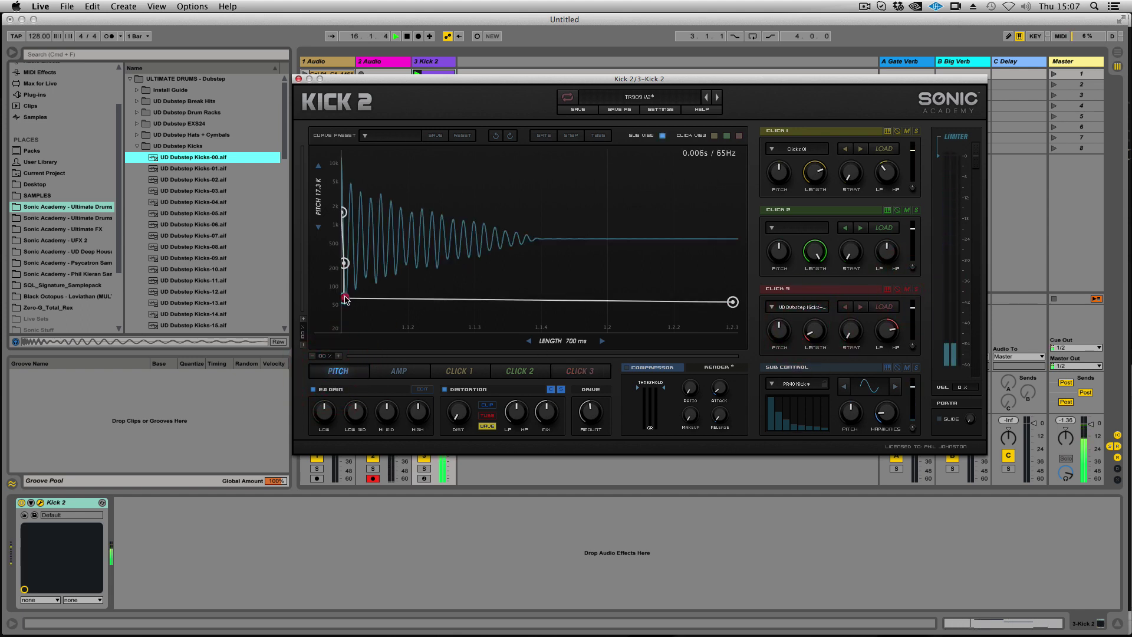
left_click_drag(345, 297, 546, 298)
left_click_drag(344, 263, 347, 263)
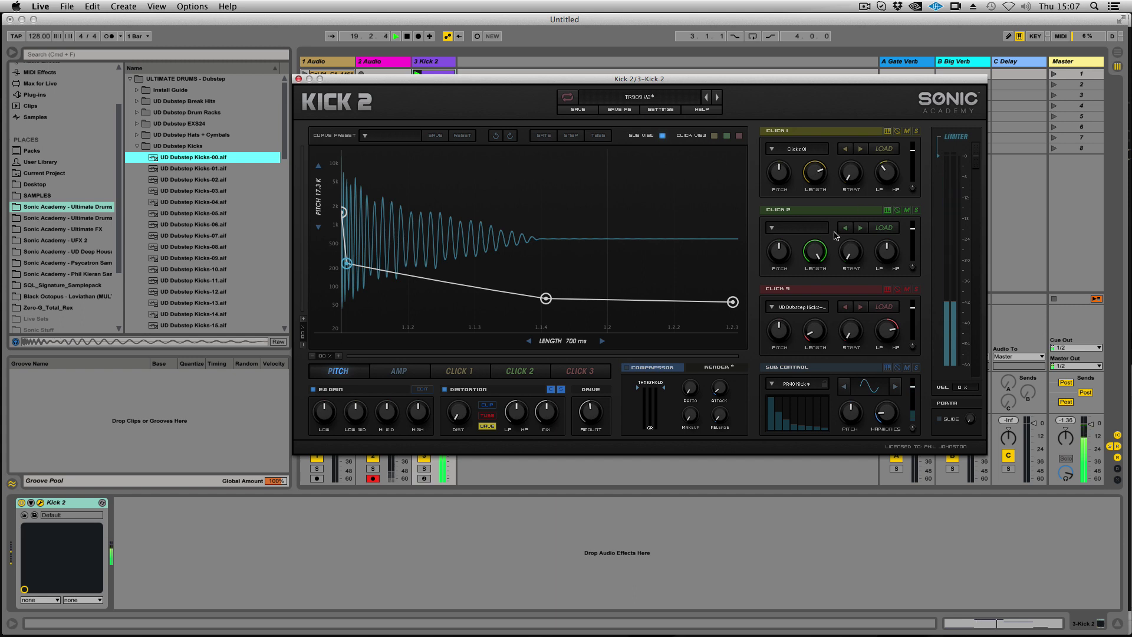
key("space")
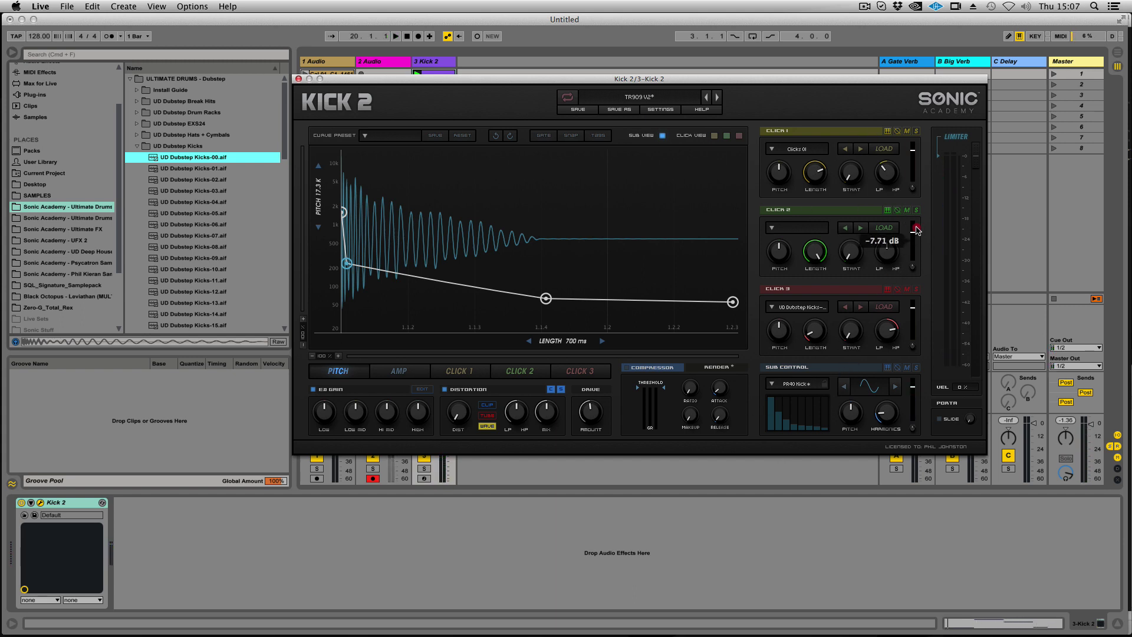
- Adjust the sub's level, audition the kick briefly and reset the sub's harmonics and pitch to their defaults
left_click_drag(912, 388, 940, 292)
key("space")
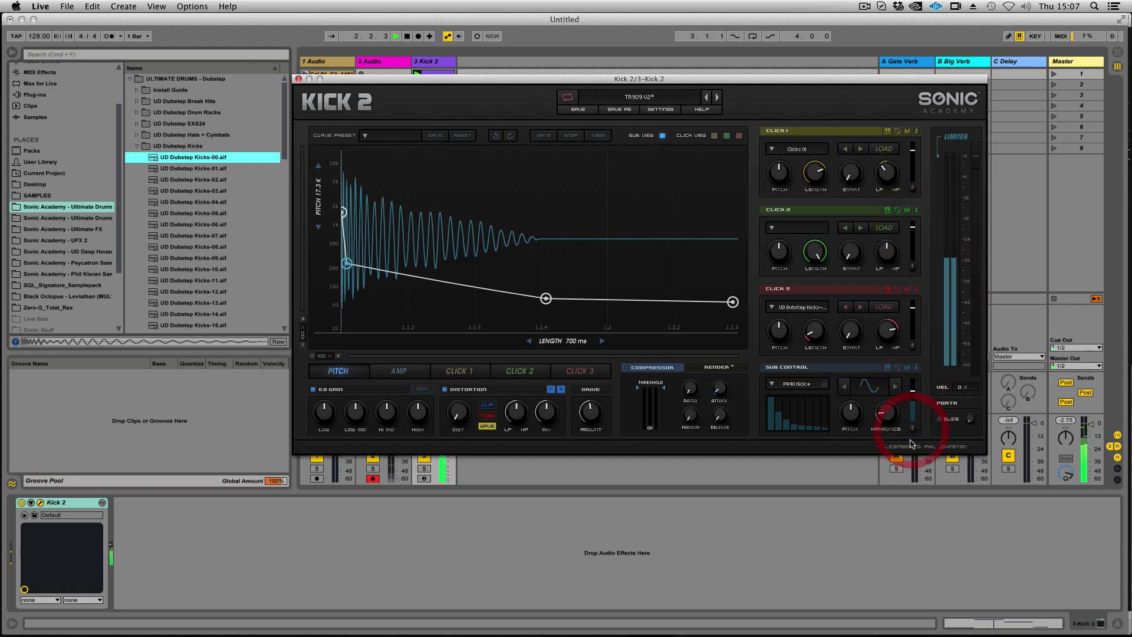
key("space")
double_click(883, 415)
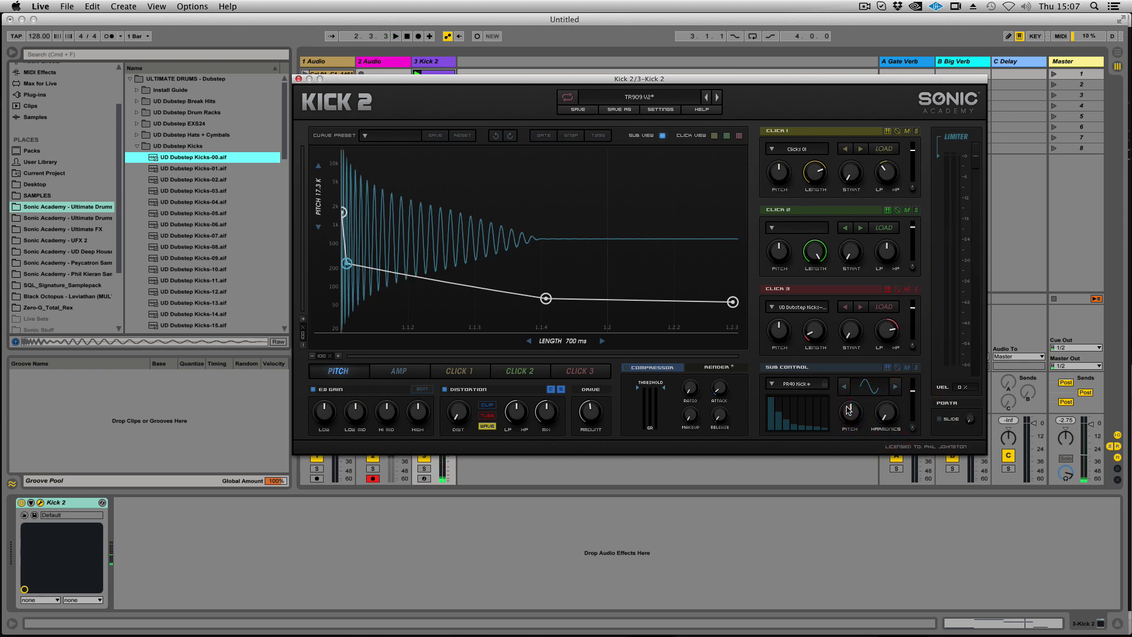
double_click(849, 410)
- Reset Click 3's filter to neutral and lengthen the click to around the middle of its range
double_click(886, 327)
left_click_drag(816, 335, 815, 357)
left_click(818, 338)
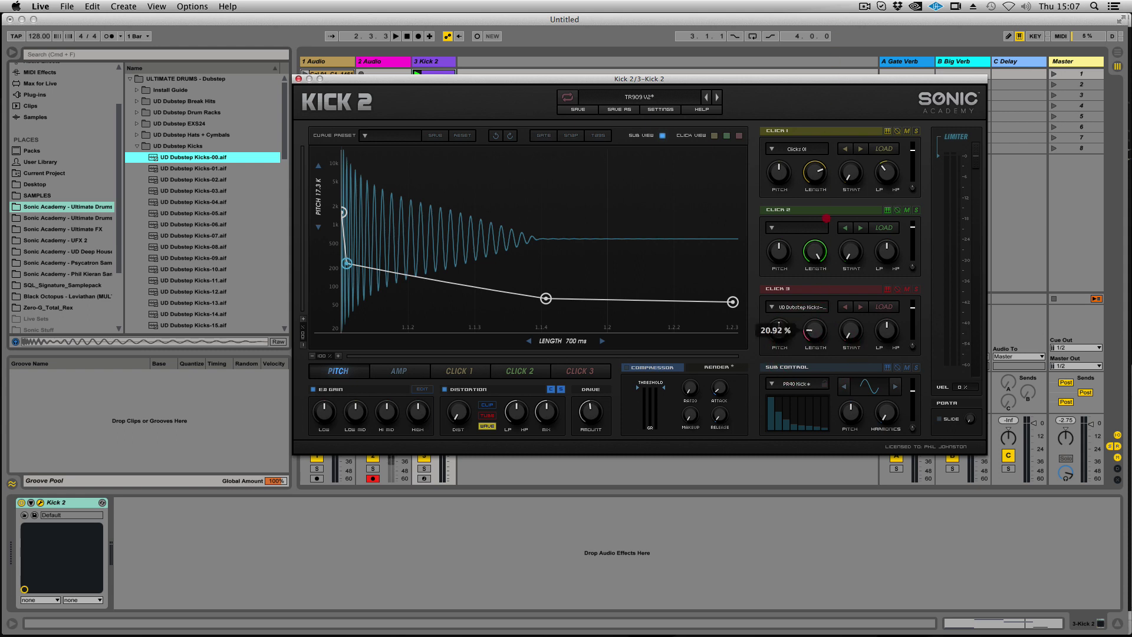
left_click_drag(690, 564, 646, 366)
mouse_move(815, 330)
left_mouse_down()
mouse_move(815, 312)
mouse_move(815, 334)
left_mouse_up()
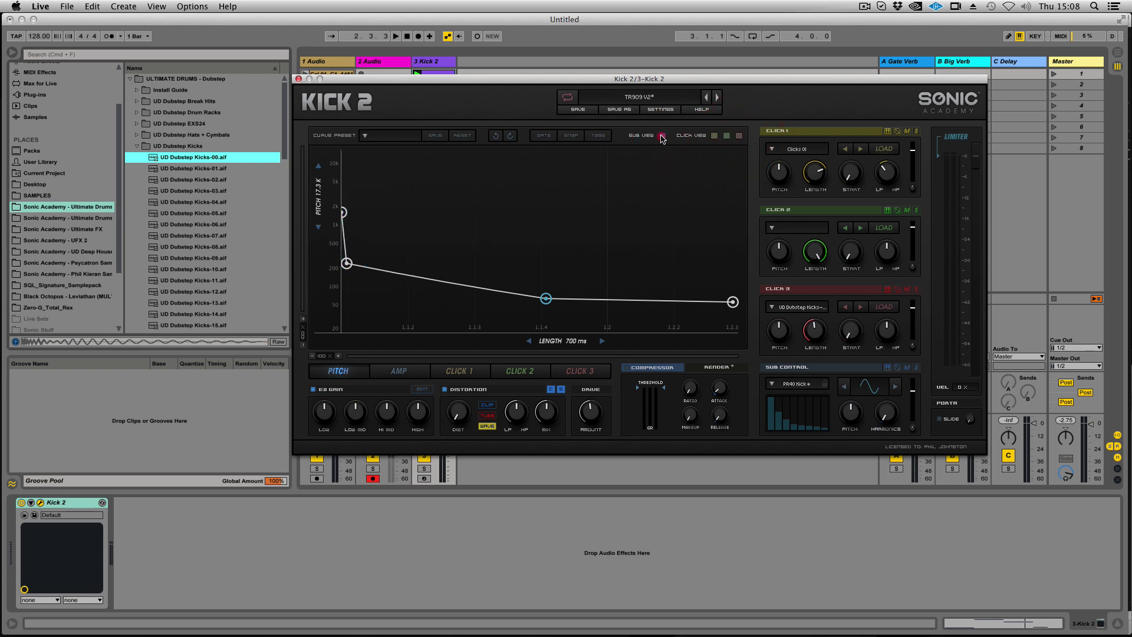
- Show all click waveforms over the sub and examine their attack transients up close
left_click(715, 136)
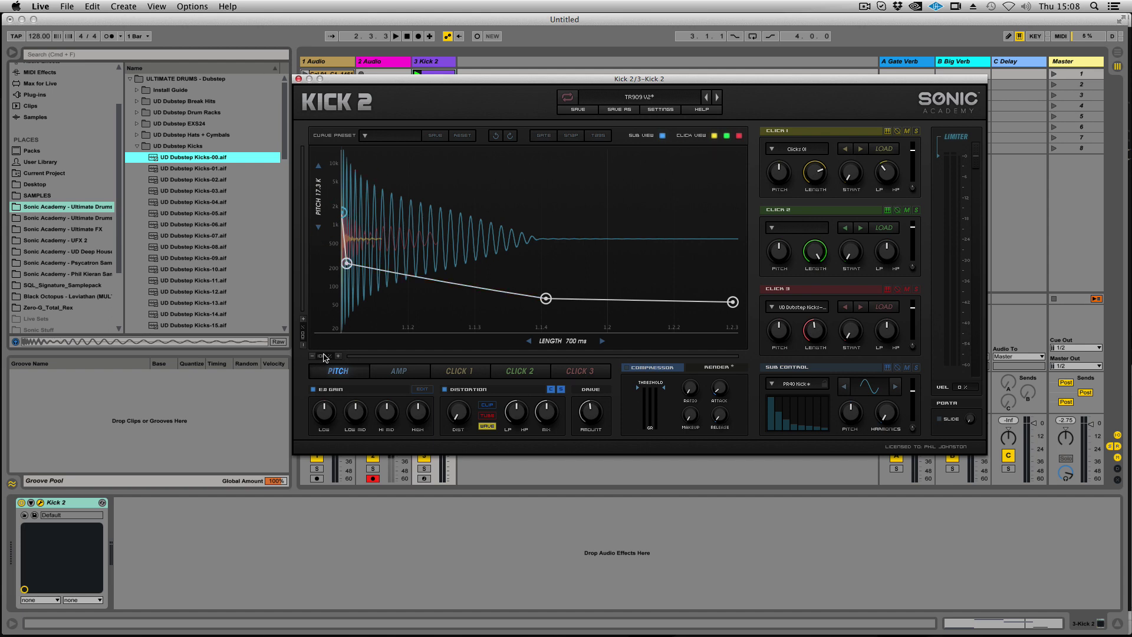
left_click_drag(323, 356, 347, 196)
left_click_drag(304, 333, 294, 246)
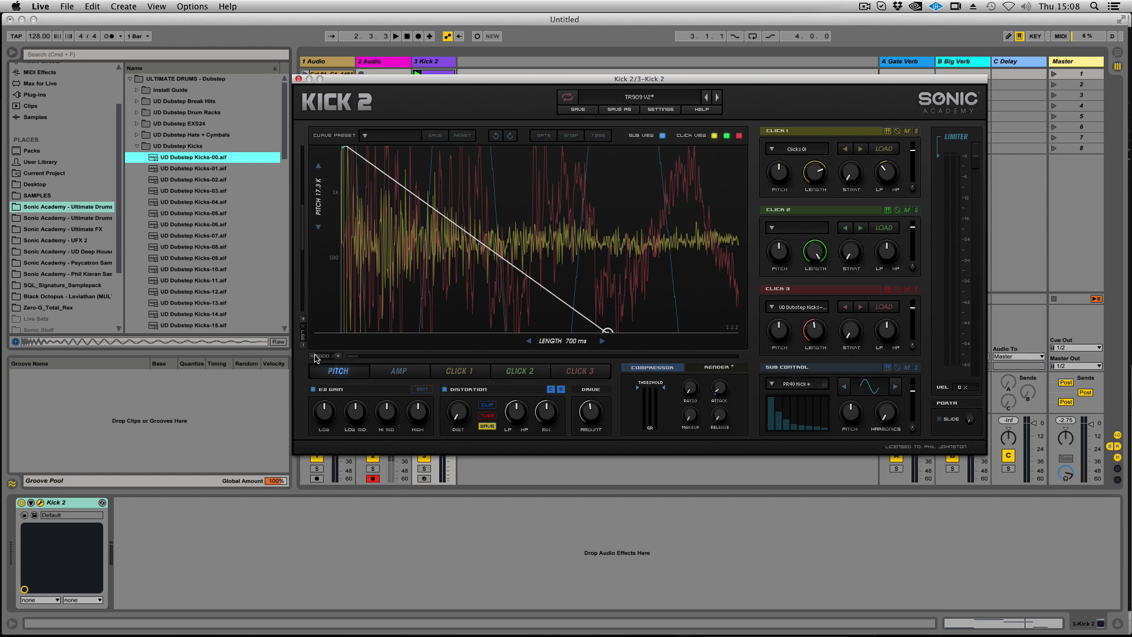
left_click_drag(320, 356, 306, 482)
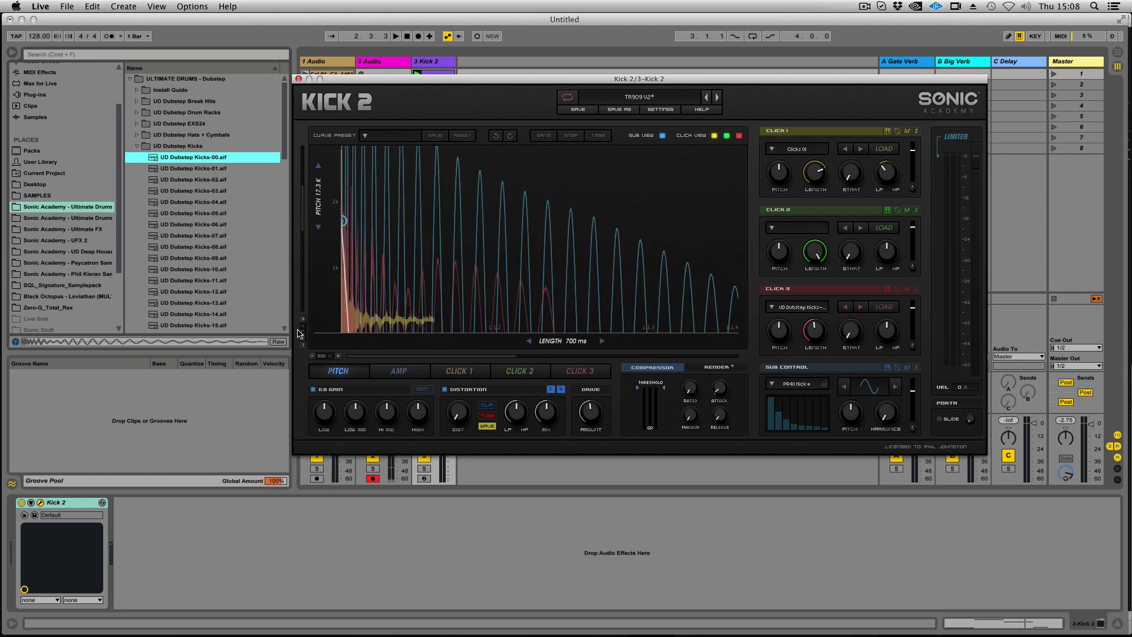
left_click_drag(301, 334, 301, 369)
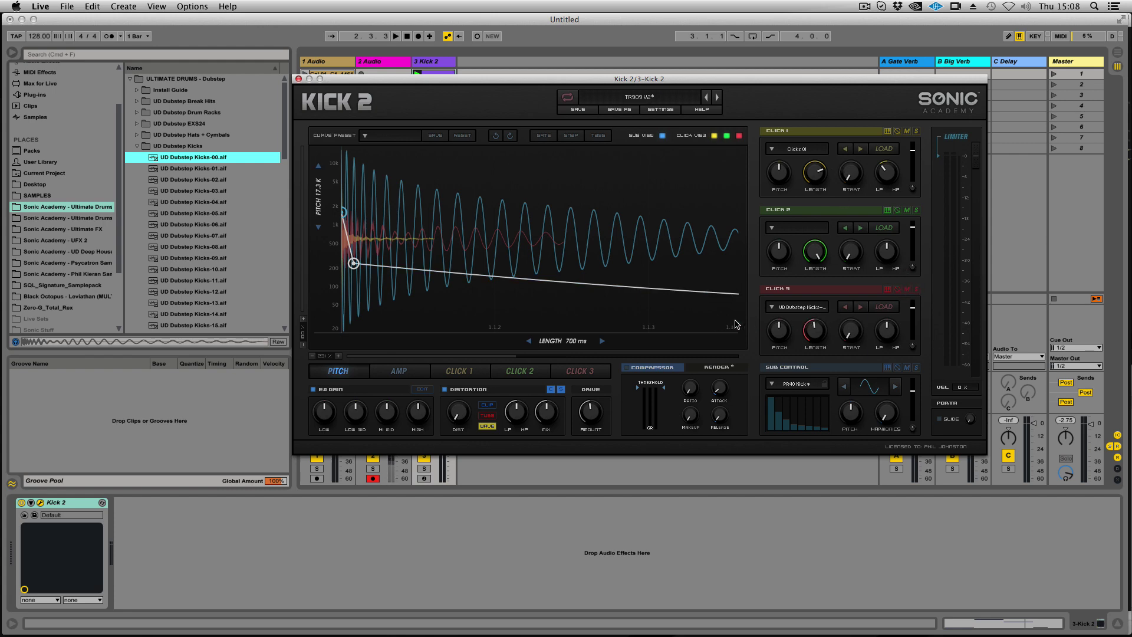
- Hide Click 3's waveform and load the factory preset Clicks 04 into Click 1
left_click(738, 136)
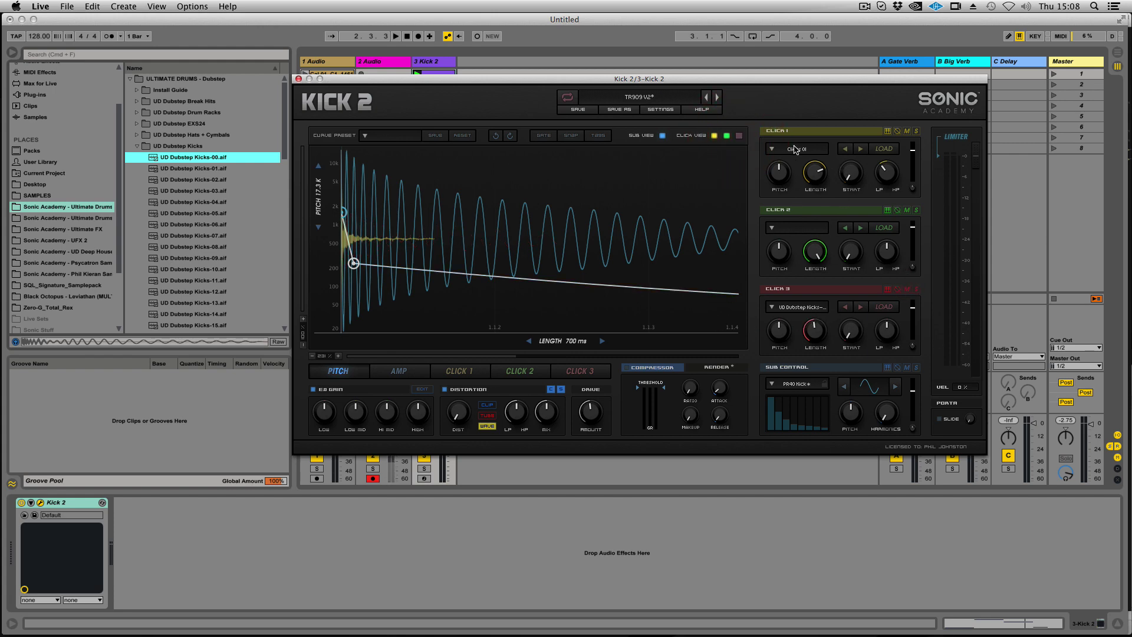
left_click(807, 149)
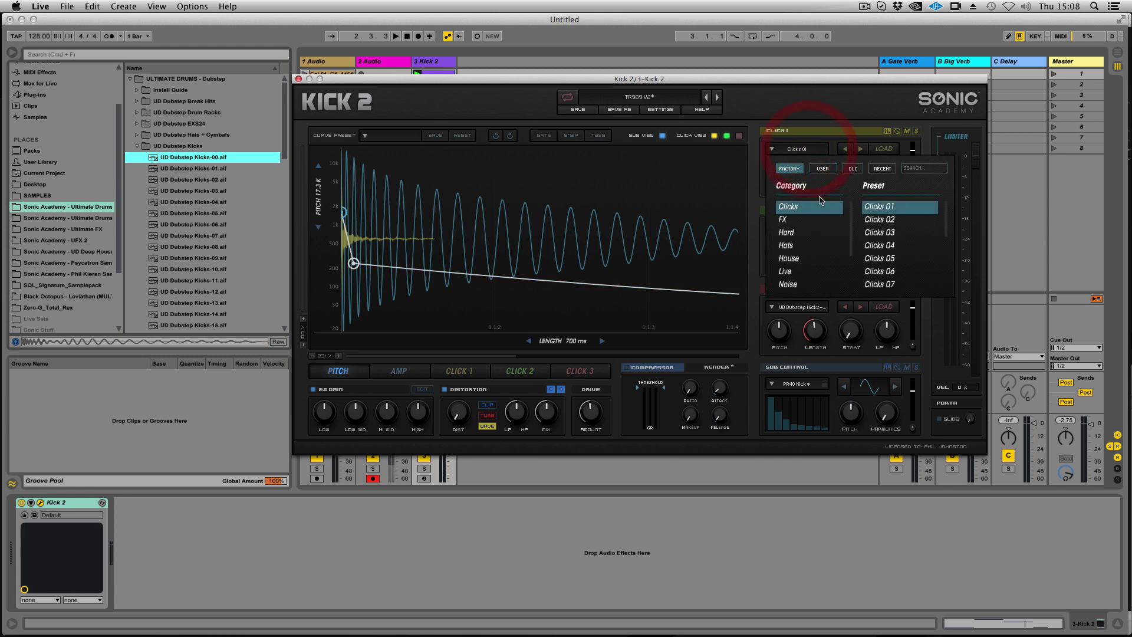
left_click(880, 232)
left_click(860, 150)
left_click(860, 150)
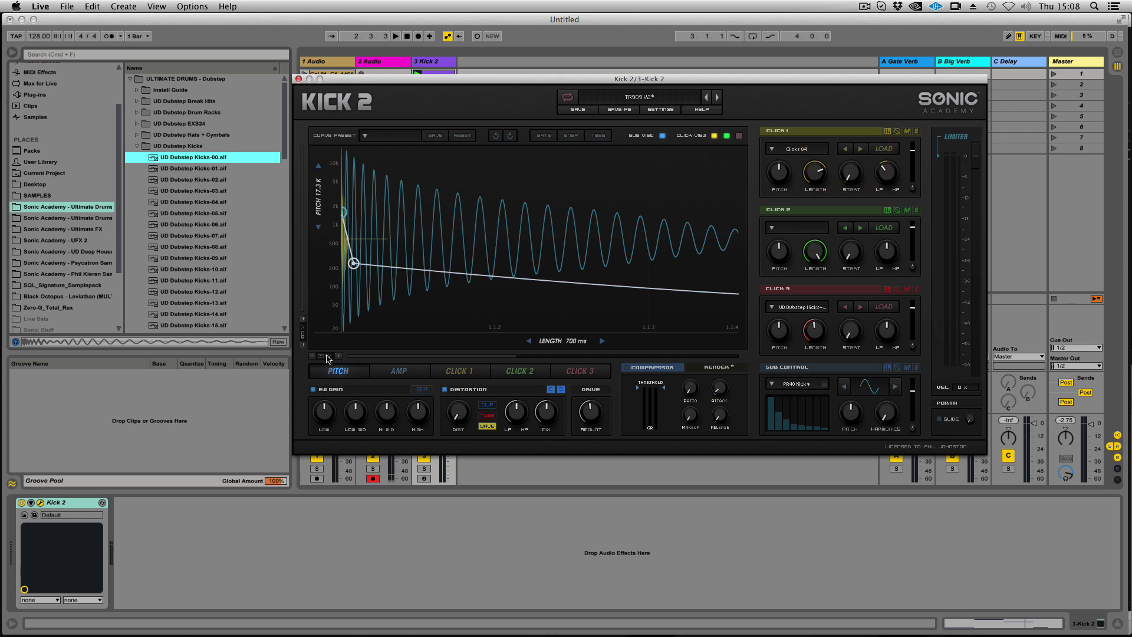
- Raise the pitch envelope's start, move the second node up to where Click 1's transient ends and add a node after it
left_click_drag(324, 357, 378, 243)
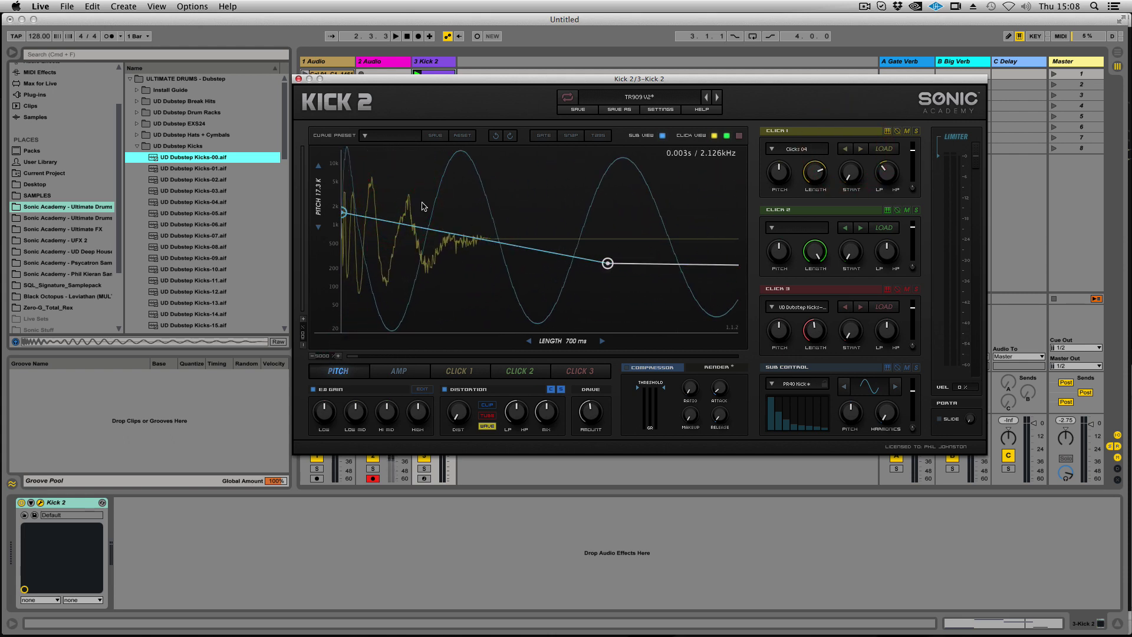
left_click_drag(344, 213, 334, 177)
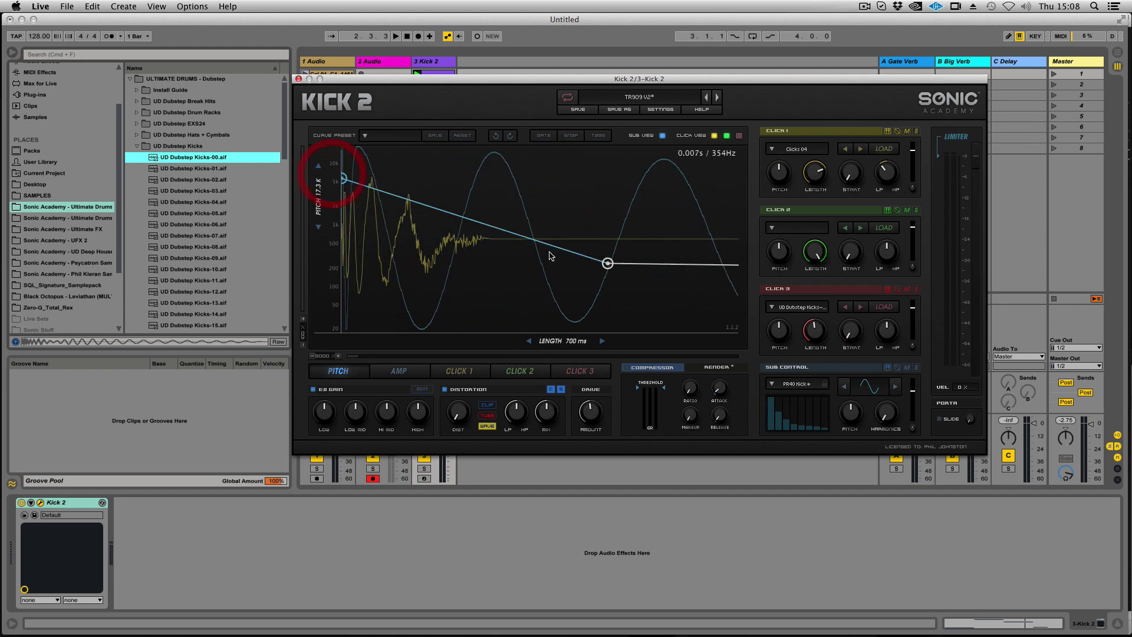
left_click_drag(608, 262, 497, 216)
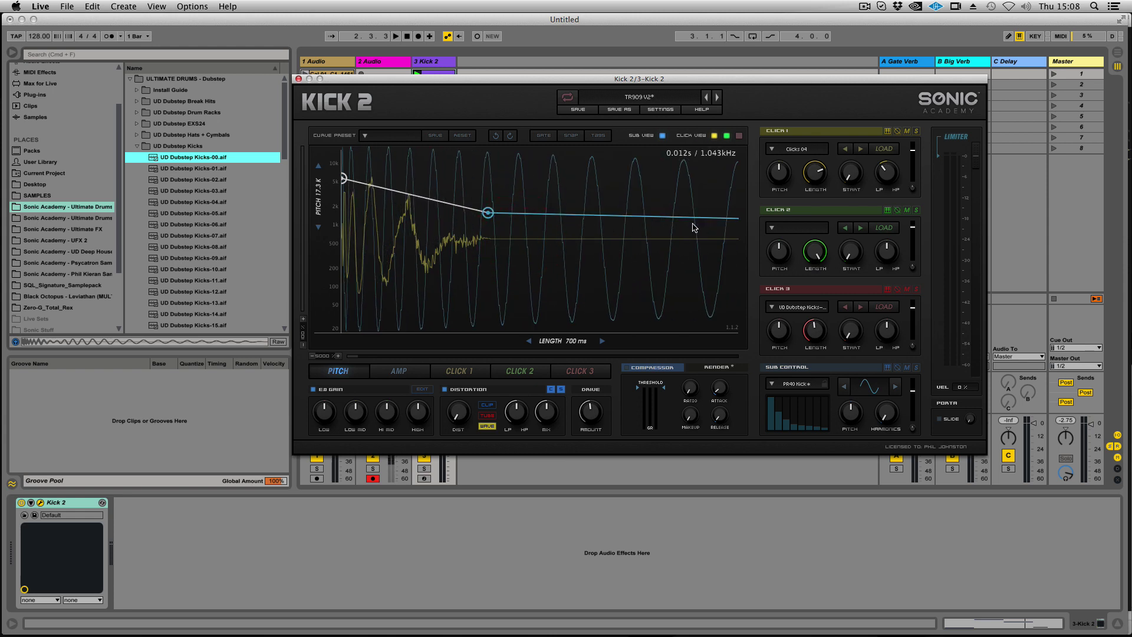
left_click_drag(327, 355, 293, 405)
left_click_drag(547, 217, 547, 217)
left_click(547, 219)
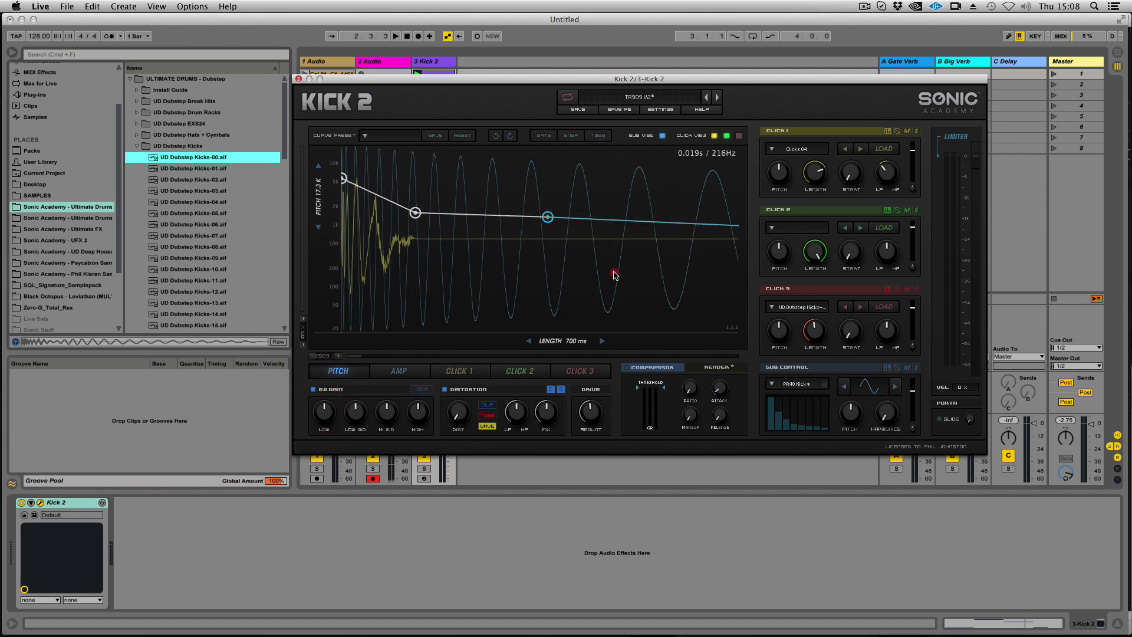
- Curve the pitch envelope's long decay segment and move the third node down and closer to the attack
left_click_drag(606, 304, 591, 334)
left_click_drag(330, 356, 321, 412)
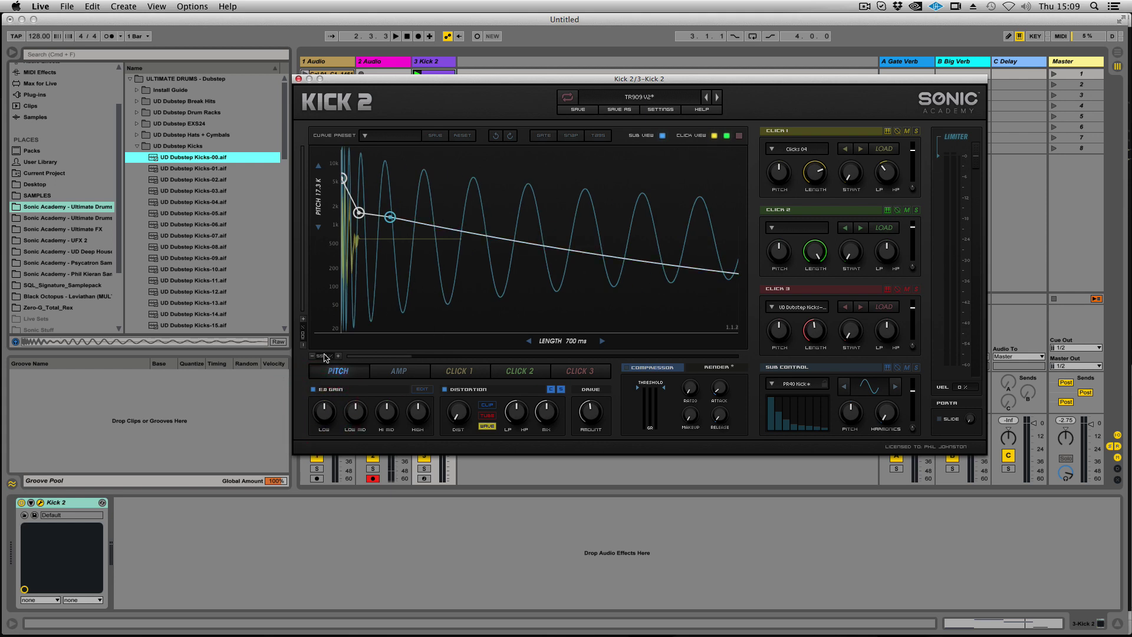
left_click_drag(324, 356, 306, 422)
left_click_drag(453, 295, 473, 242)
left_click_drag(352, 220, 354, 232)
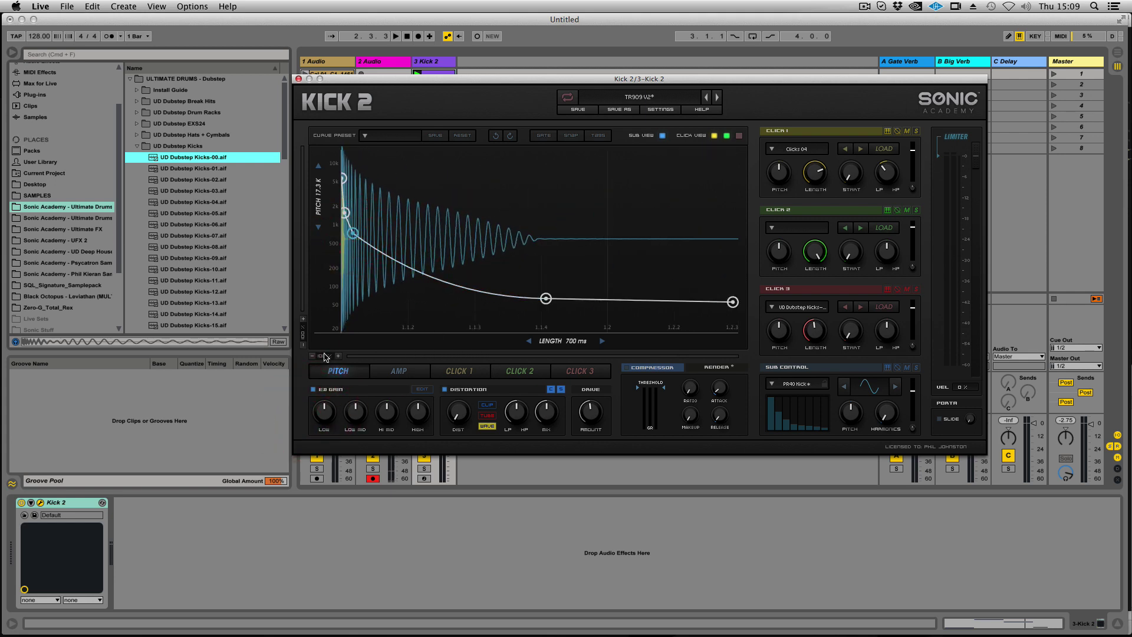
- Lower Click 1's pitch to about -0.66 while comparing its transient with the sub waveform
left_click(332, 318)
left_click(345, 213)
left_click_drag(328, 353, 365, 221)
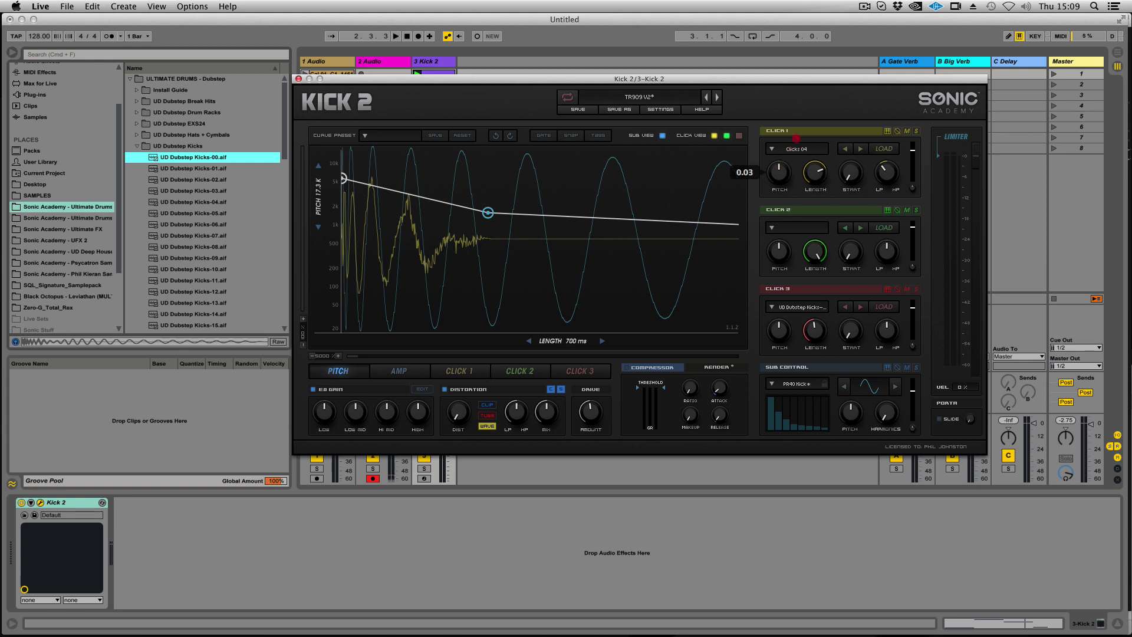
left_click_drag(801, 122, 716, 356)
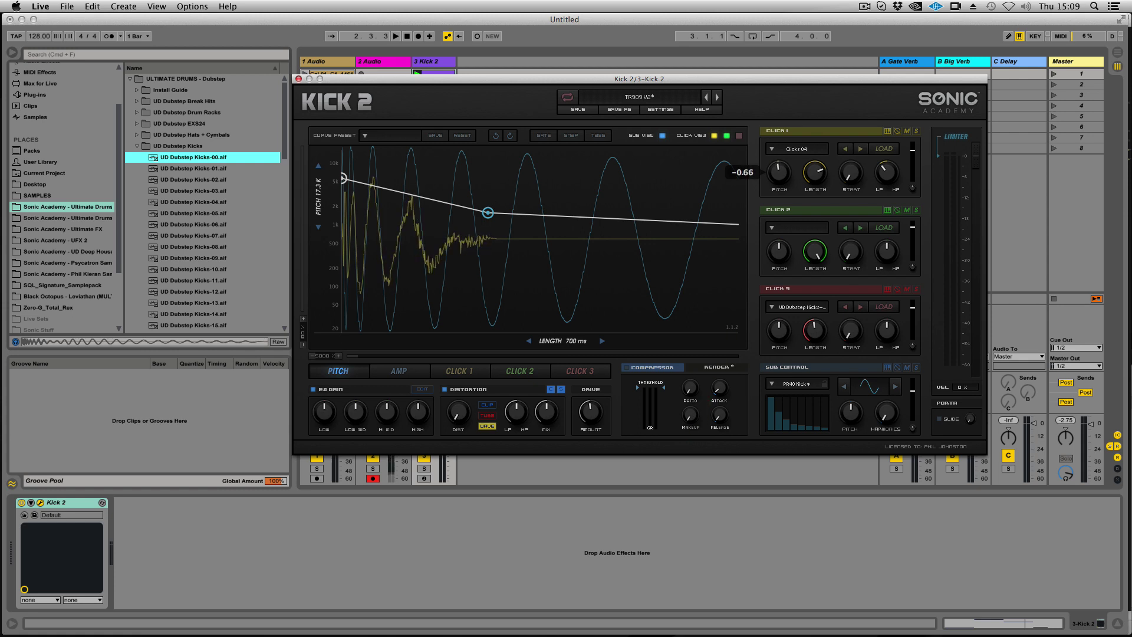
left_click_drag(717, 357, 686, 475)
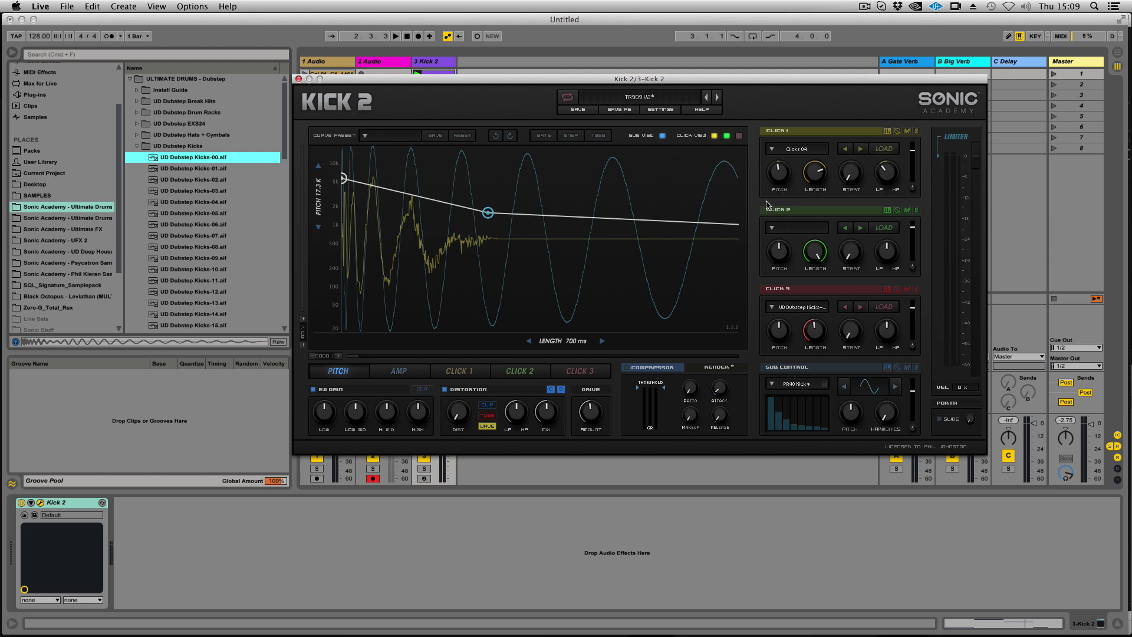
- Invert Click 1's phase for comparison, restore it and start playback
left_click(897, 132)
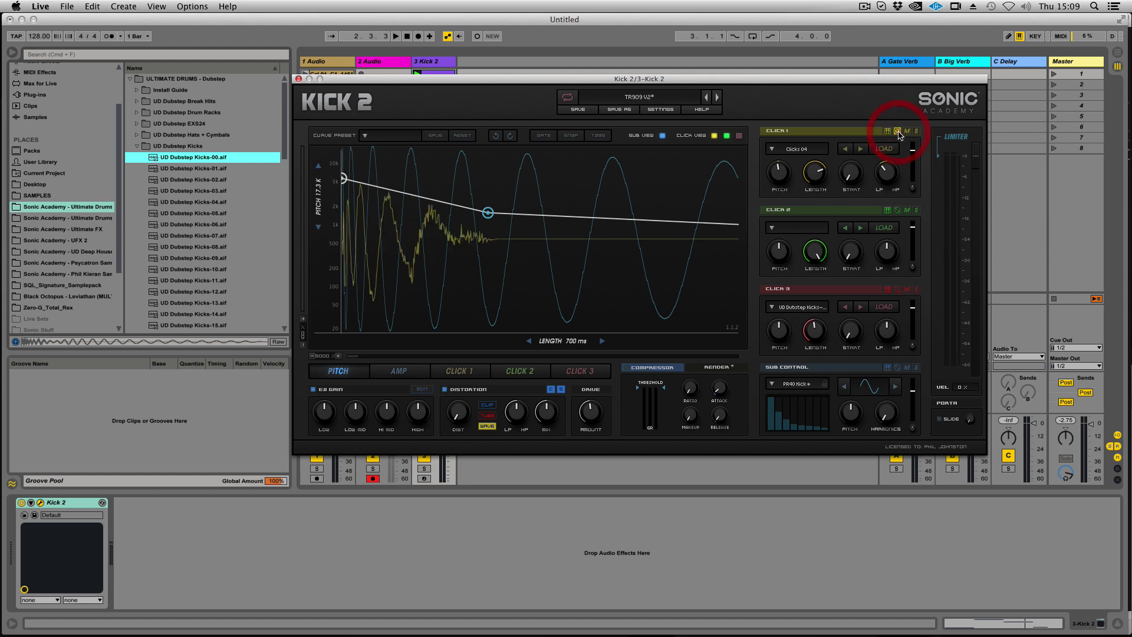
left_click(897, 132)
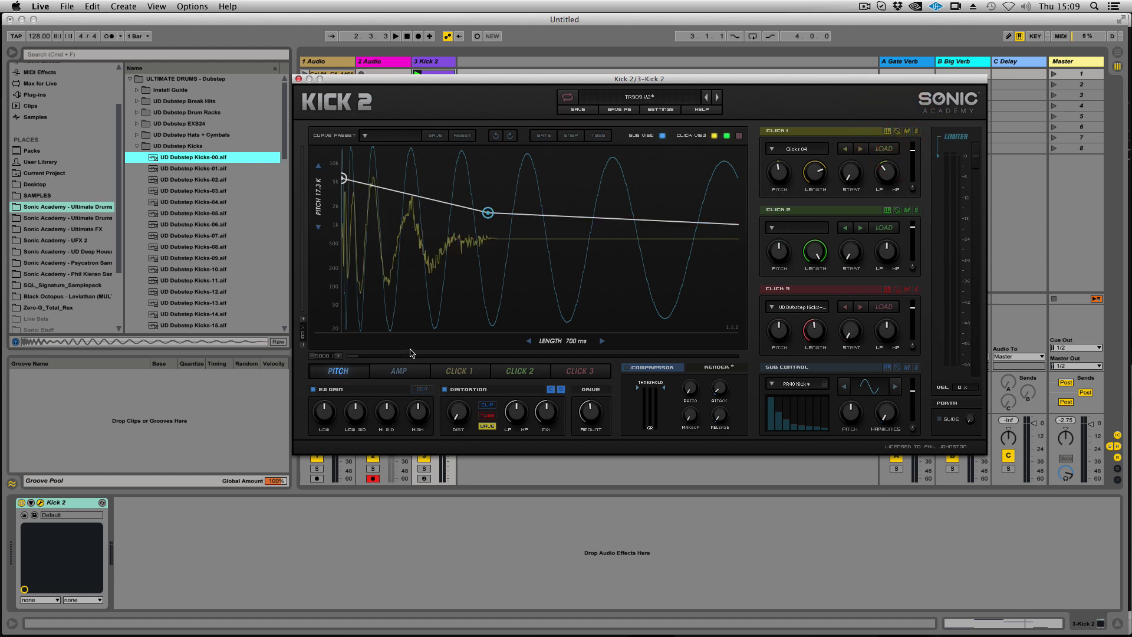
key("space")
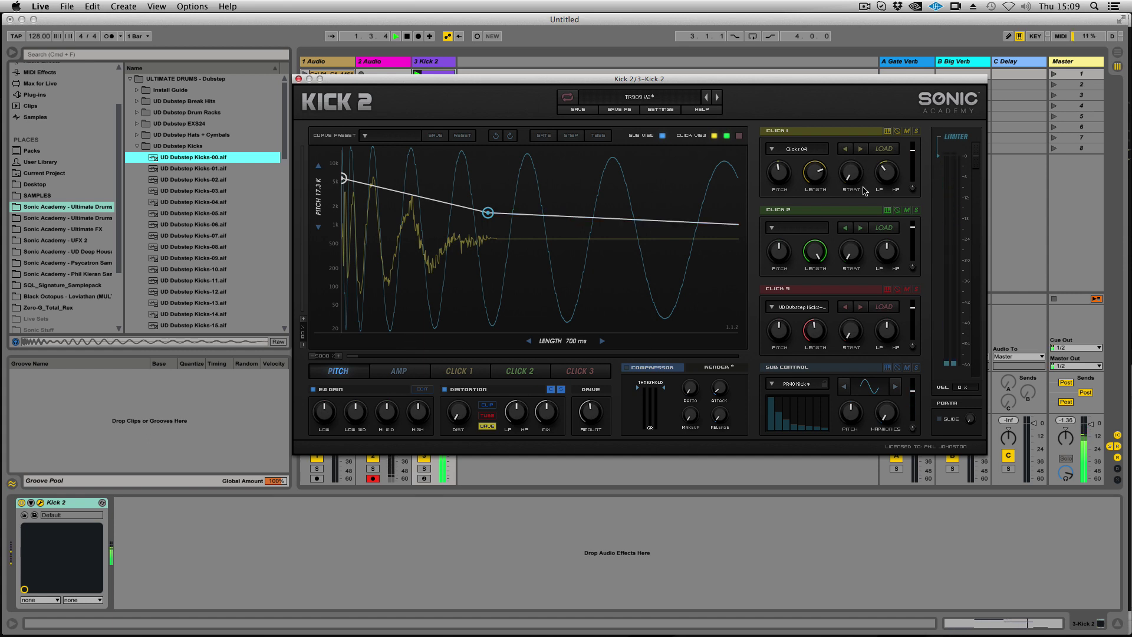
- Display Click 1's envelope, examine the transient up close and shorten the click's length during playback
left_click(460, 371)
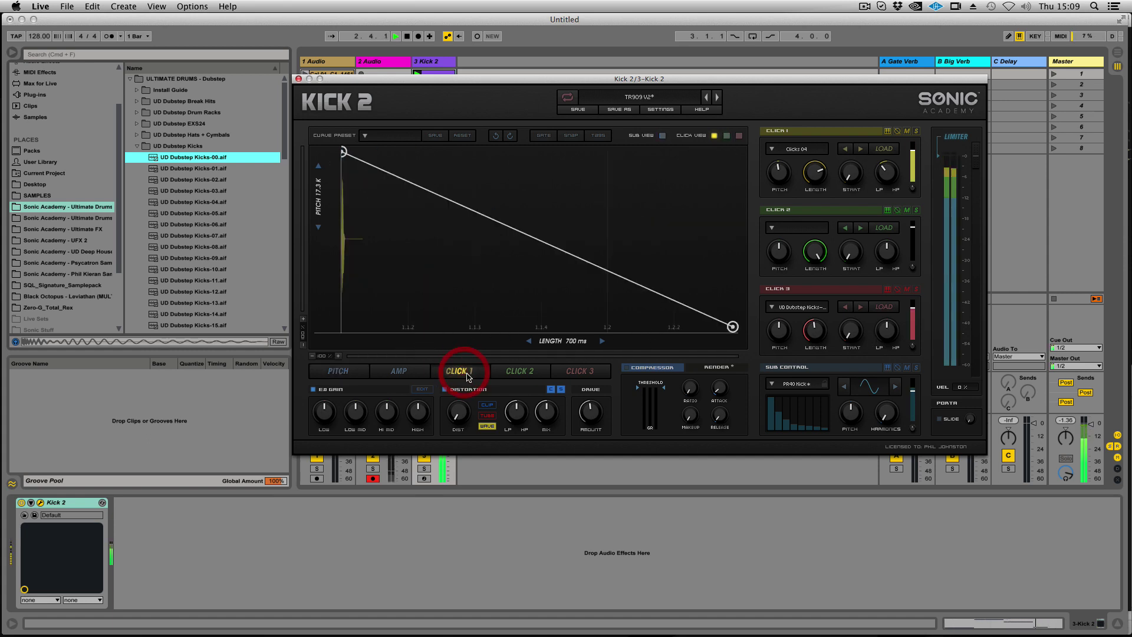
key("space")
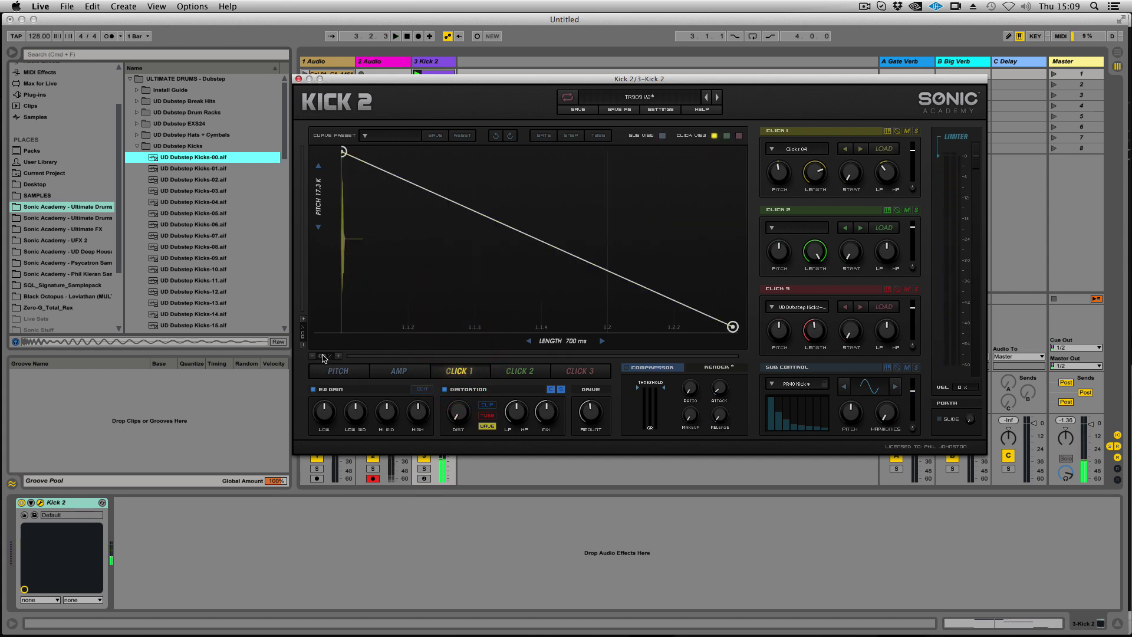
left_click_drag(323, 357, 338, 277)
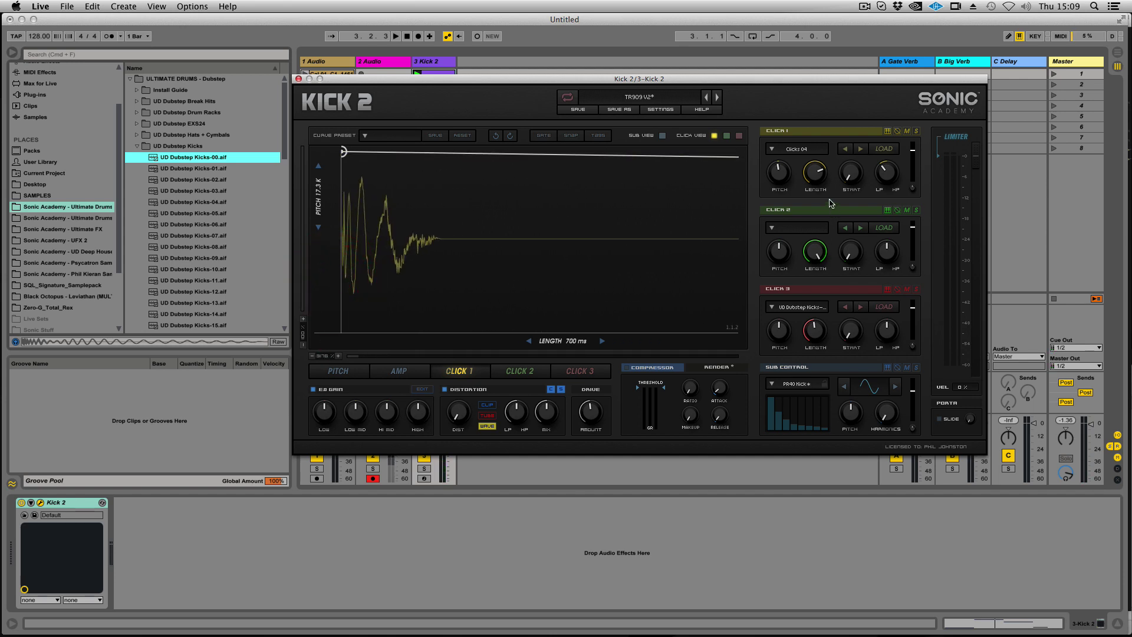
key("space")
left_click_drag(817, 174, 796, 230)
- Straighten the pitch envelope's curved decay segment, add a lower node along its early part and mute Click 3
left_click(337, 371)
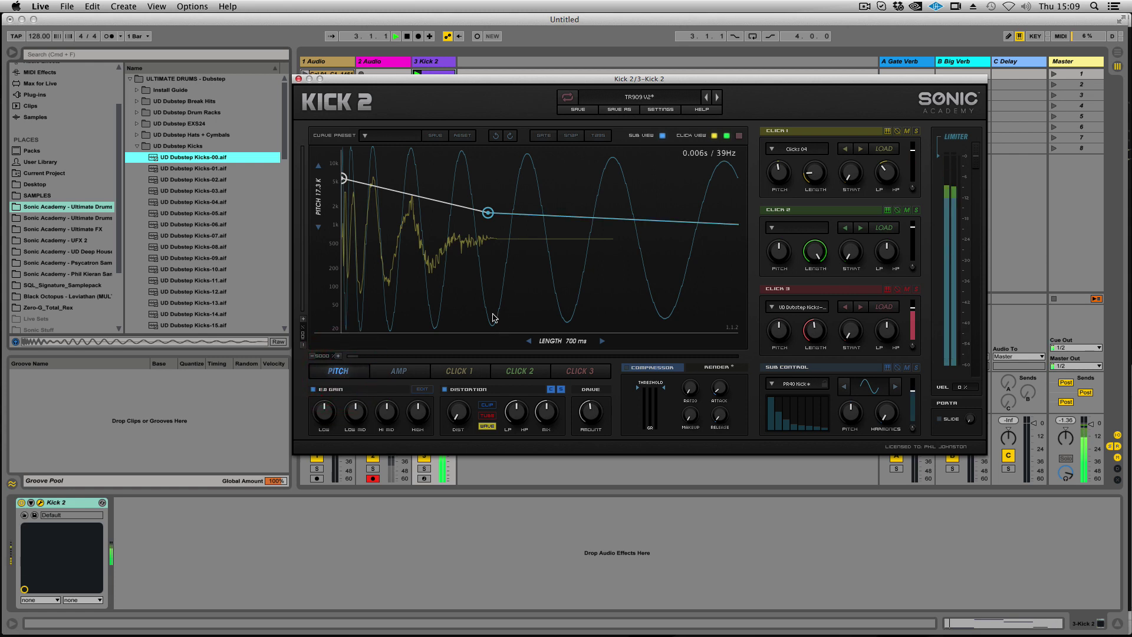
left_click_drag(323, 356, 327, 558)
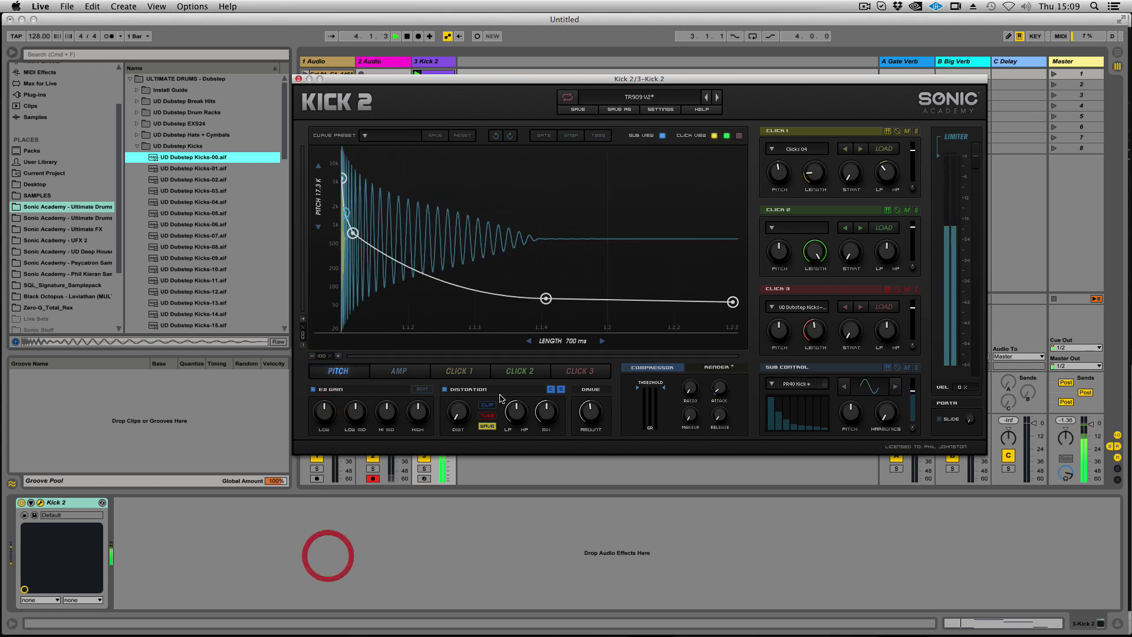
left_click(451, 279)
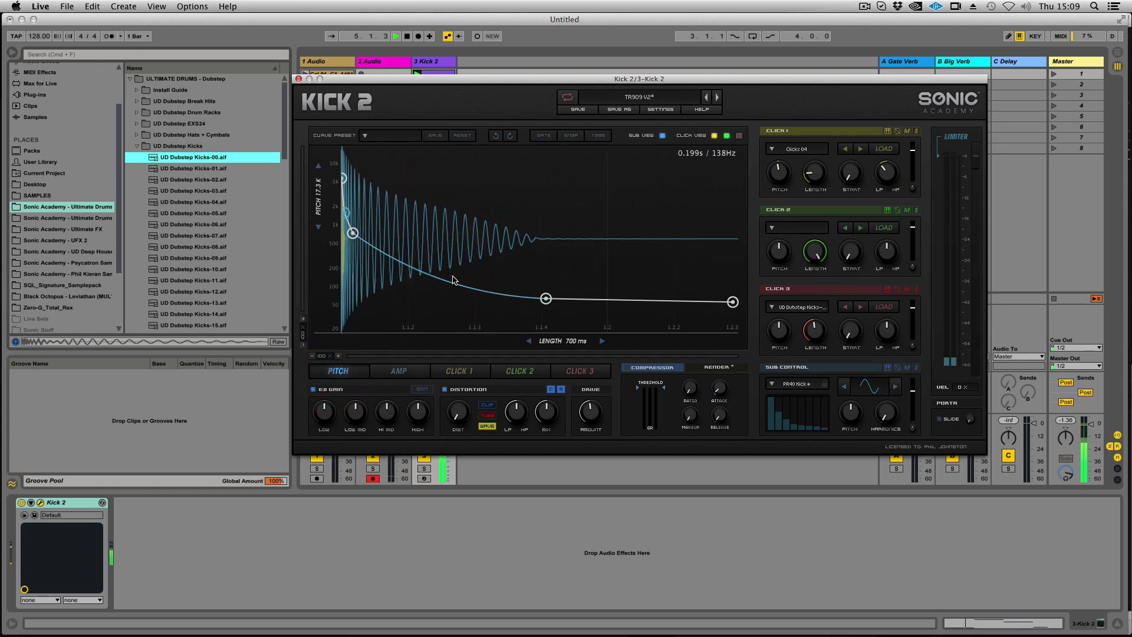
double_click(452, 279)
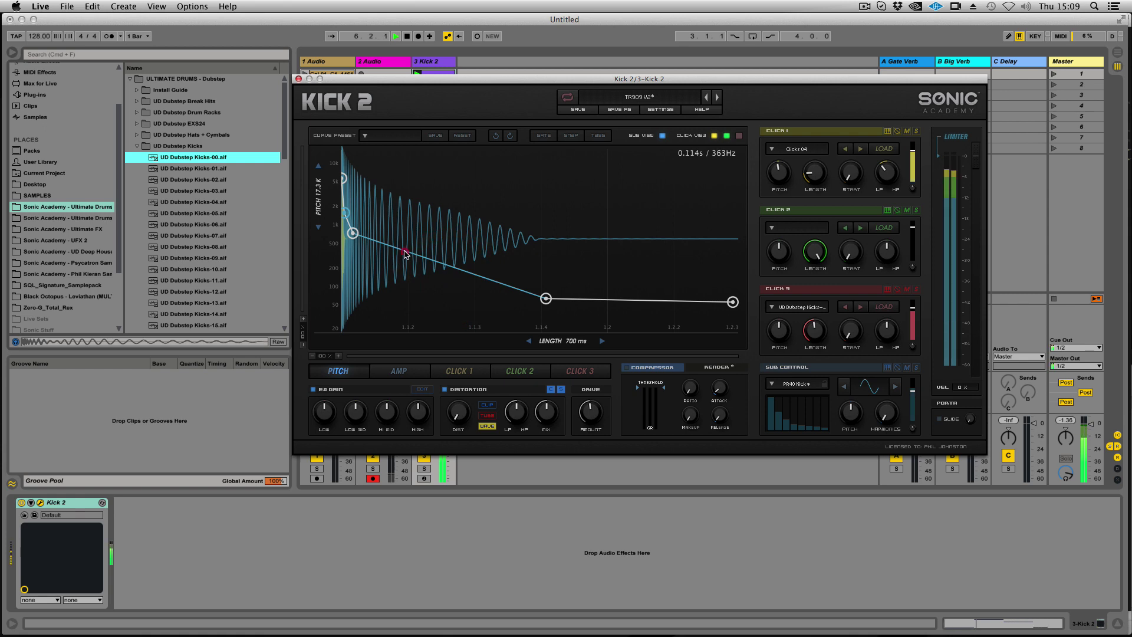
left_click_drag(405, 255, 398, 266)
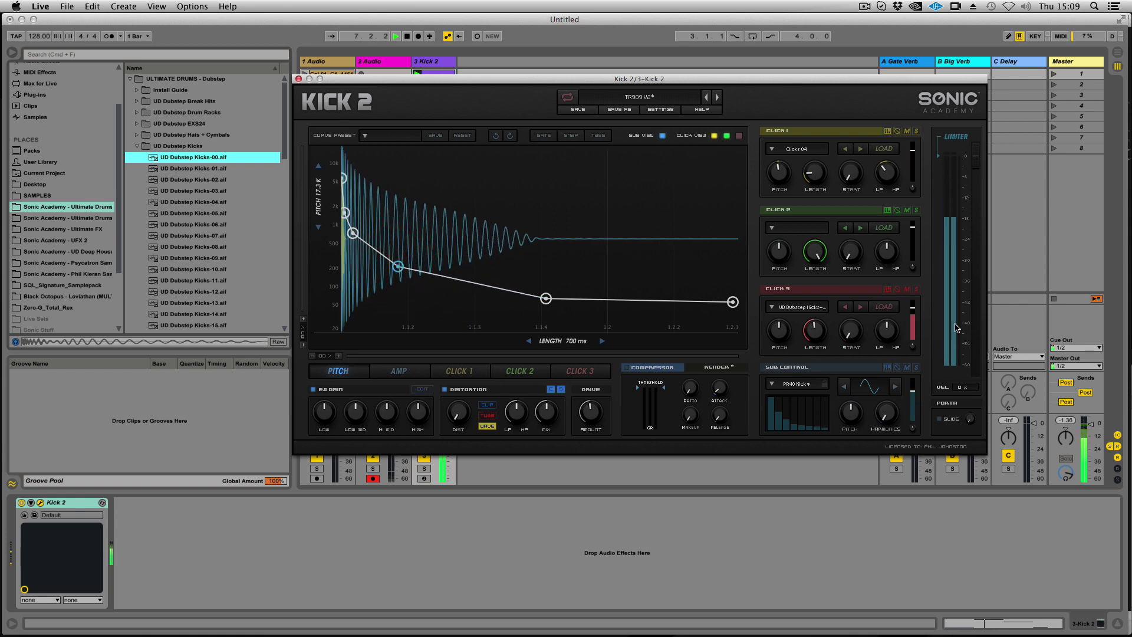
left_click(907, 288)
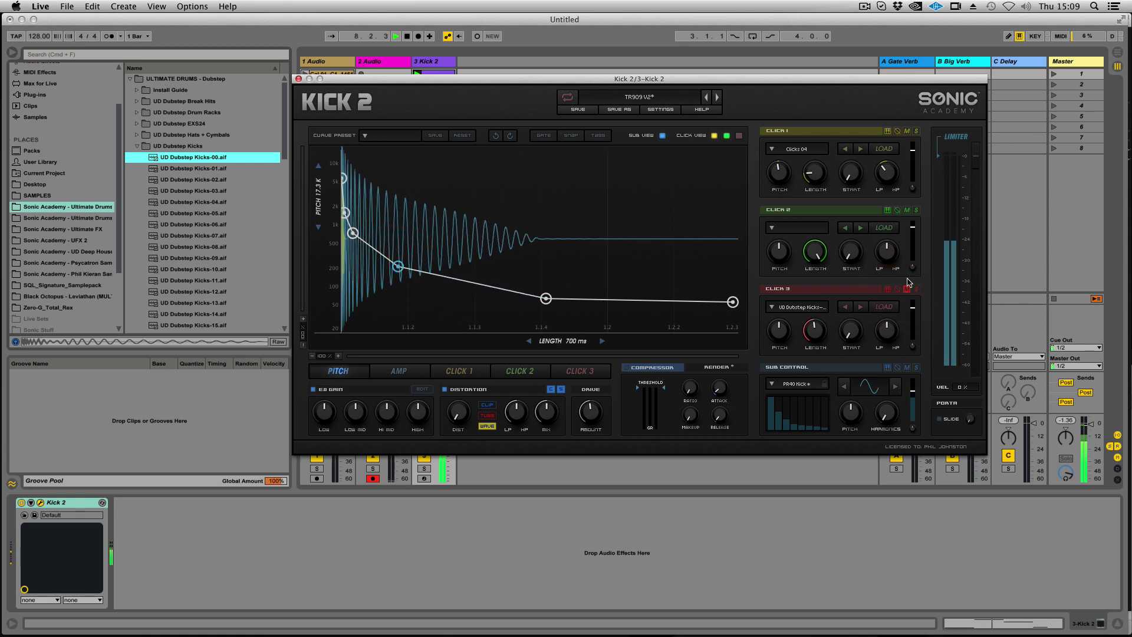
- Solo Click 3, display its envelope, extend its length to the maximum and raise its high-pass filter before unsoloing it
left_click(916, 289)
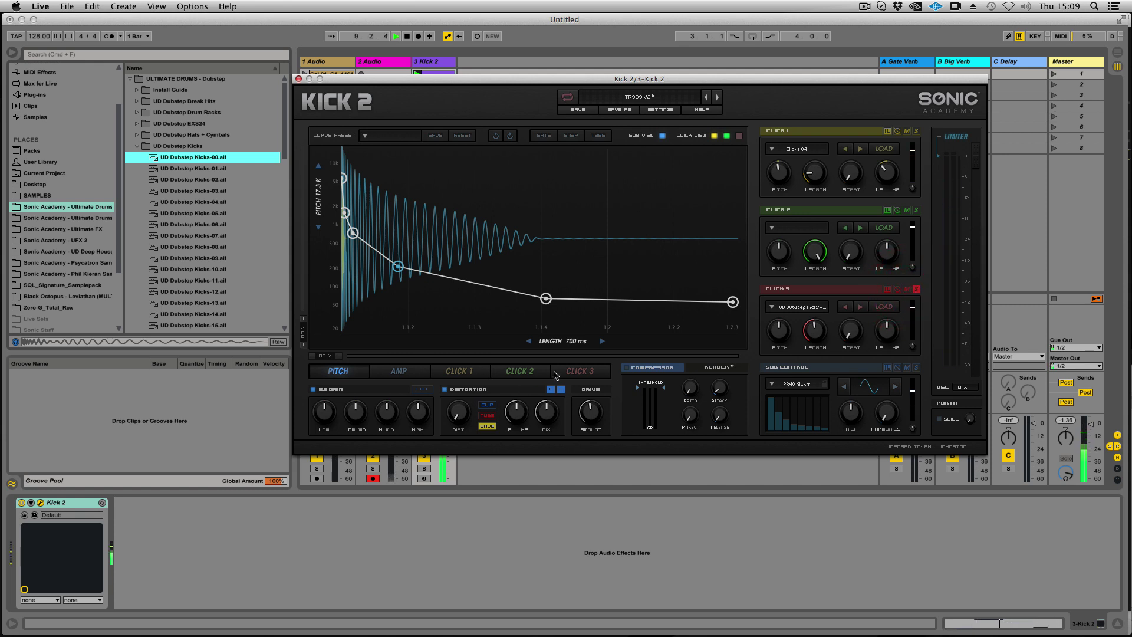
left_click(575, 375)
left_click_drag(815, 327, 816, 314)
left_click(834, 238)
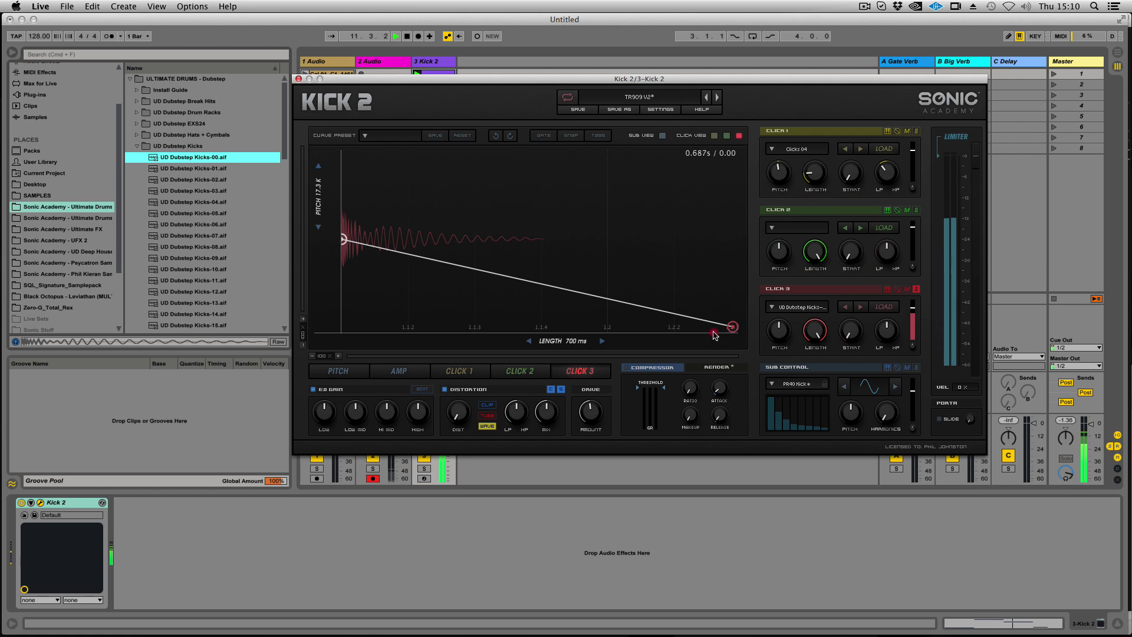
left_click(733, 325)
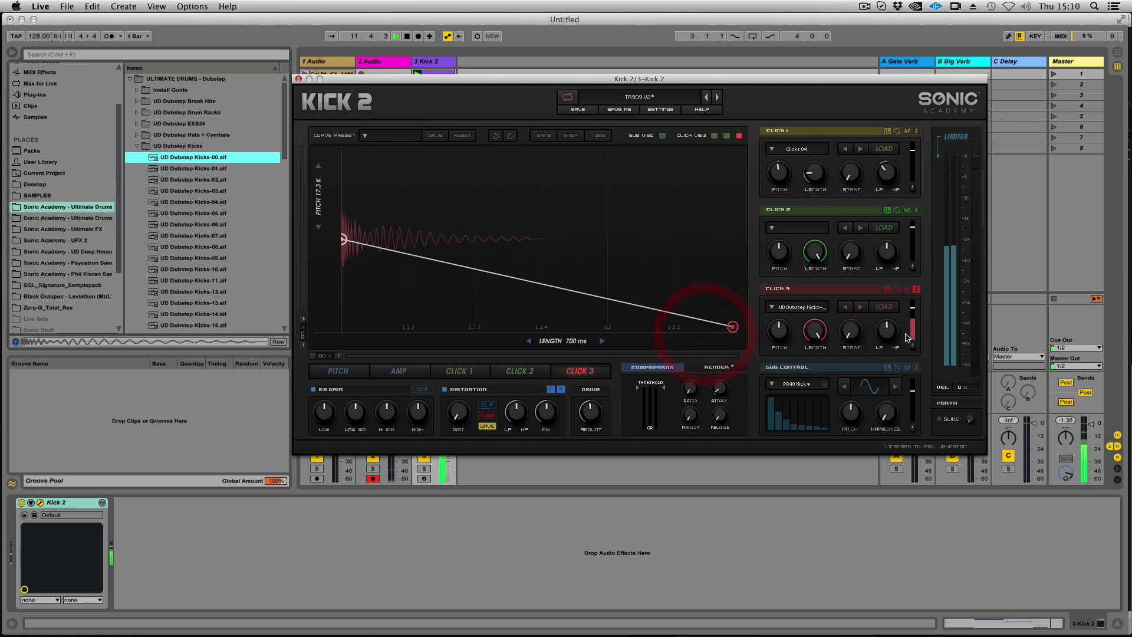
left_click(915, 290)
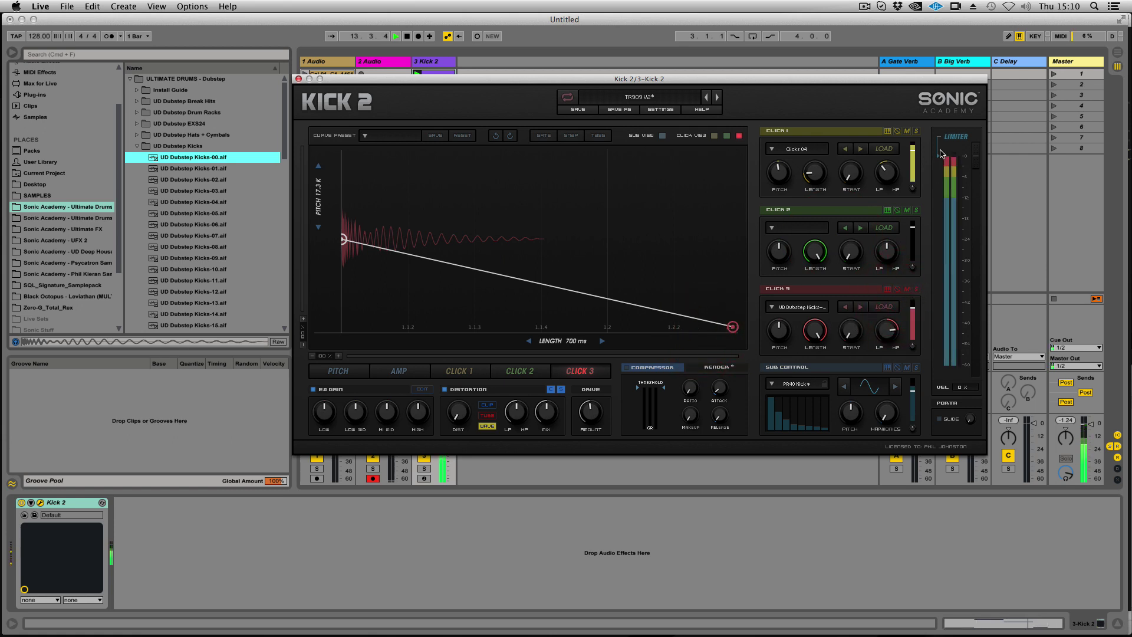
- Raise Click 1's high-pass filter while it is soloed, lower Click 3's level slightly and stop playback
left_click(916, 131)
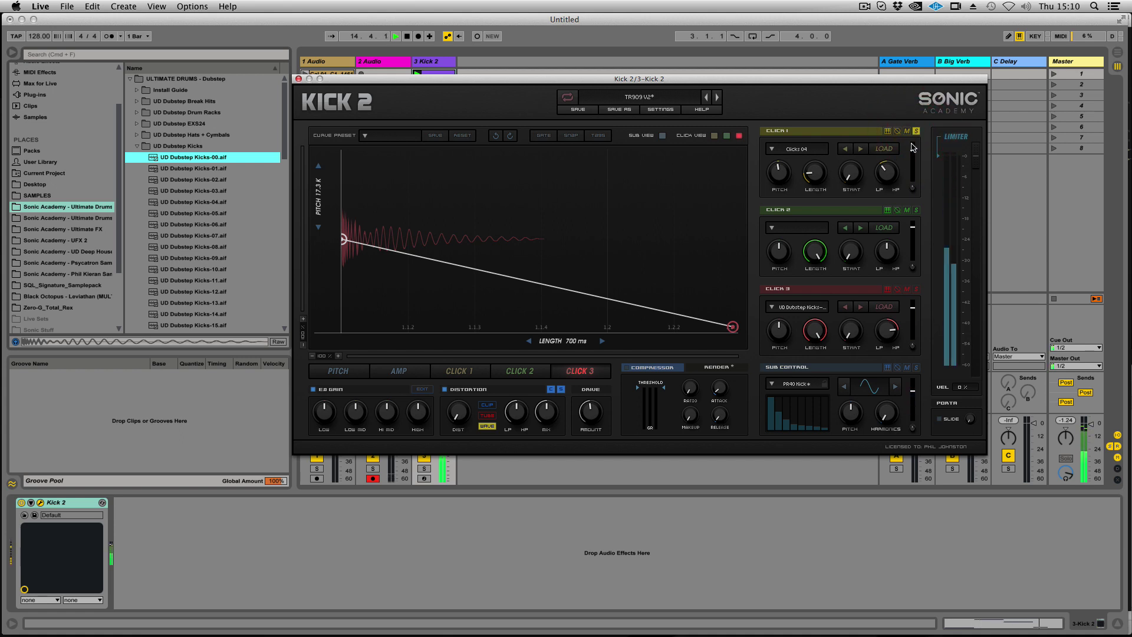
left_click_drag(894, 182, 897, 159)
left_click(916, 130)
left_click(912, 311)
key("space")
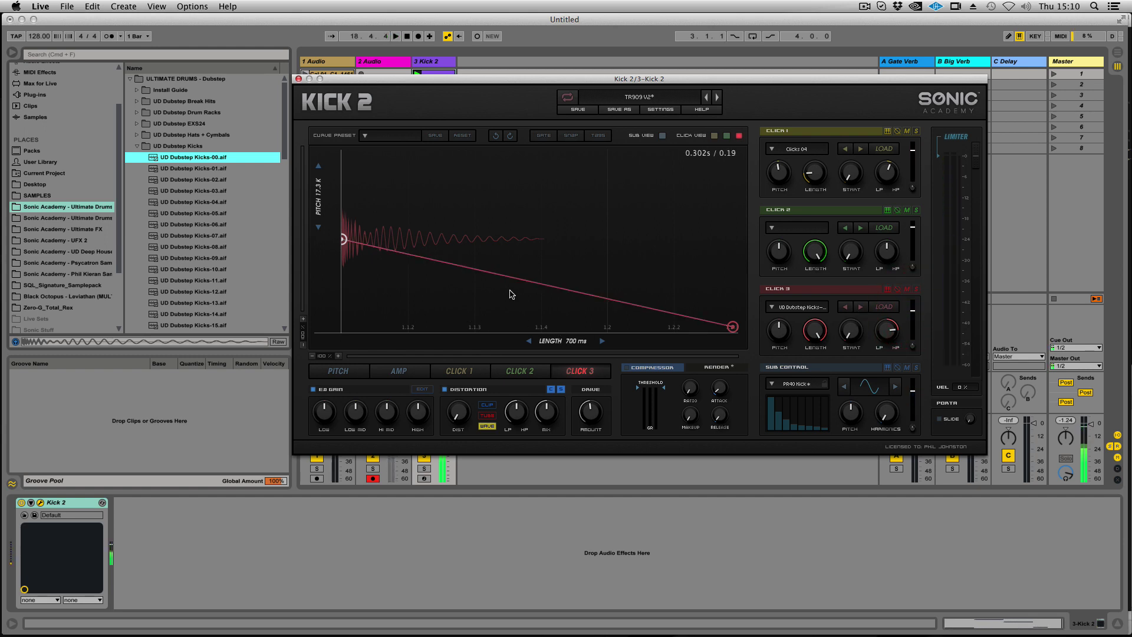
- Show the sub and all click waveforms together and examine their opening transients up close
left_click(723, 135)
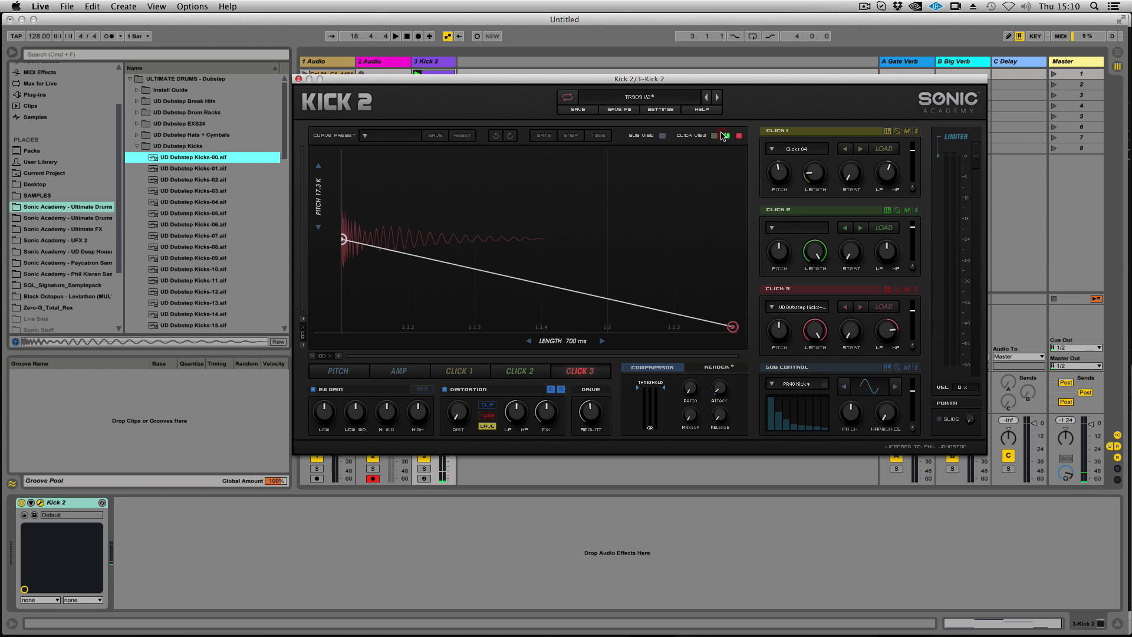
left_click(662, 136)
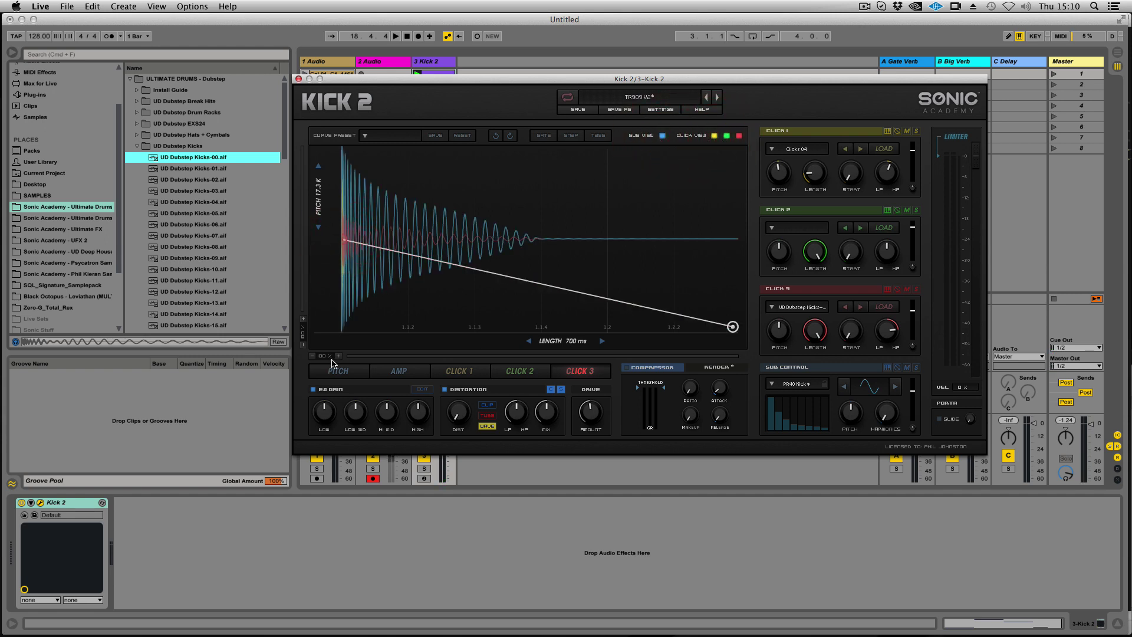
left_click_drag(333, 345, 370, 206)
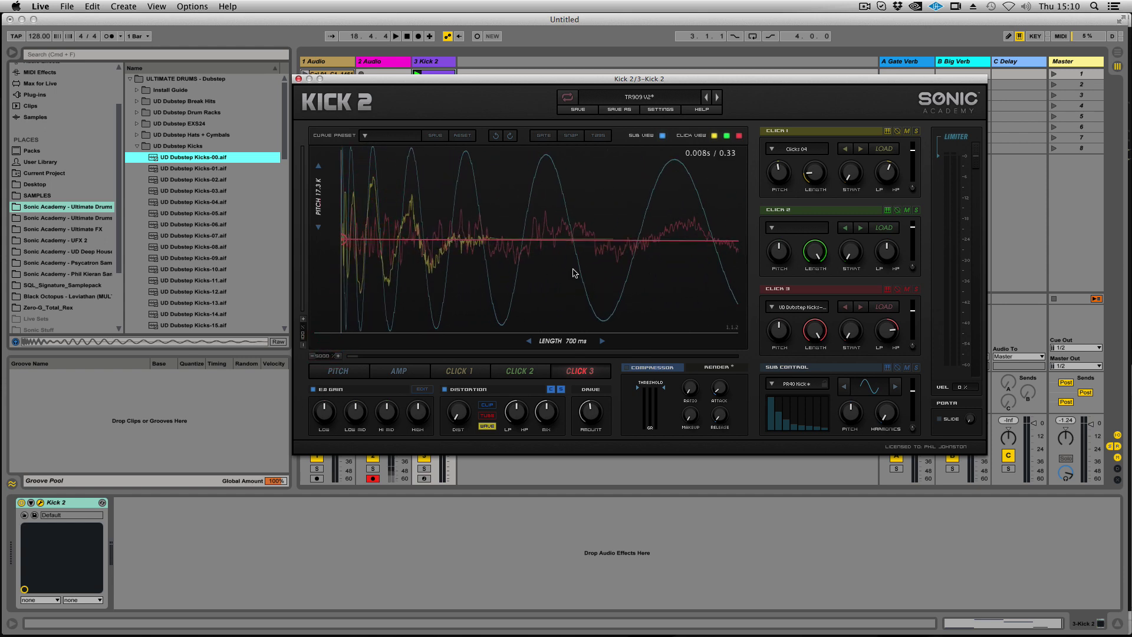
- Turn on Gate, shorten the first C1 note in the Kick 2 clip to about a thirty-second note and start playback
left_click(593, 138)
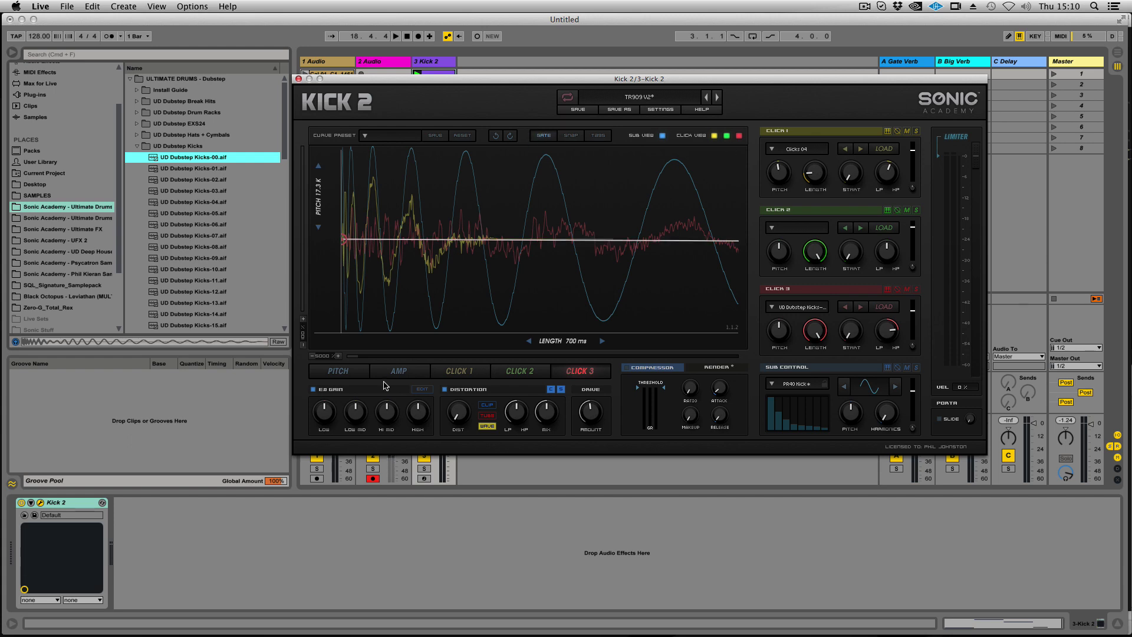
left_click_drag(349, 356, 299, 566)
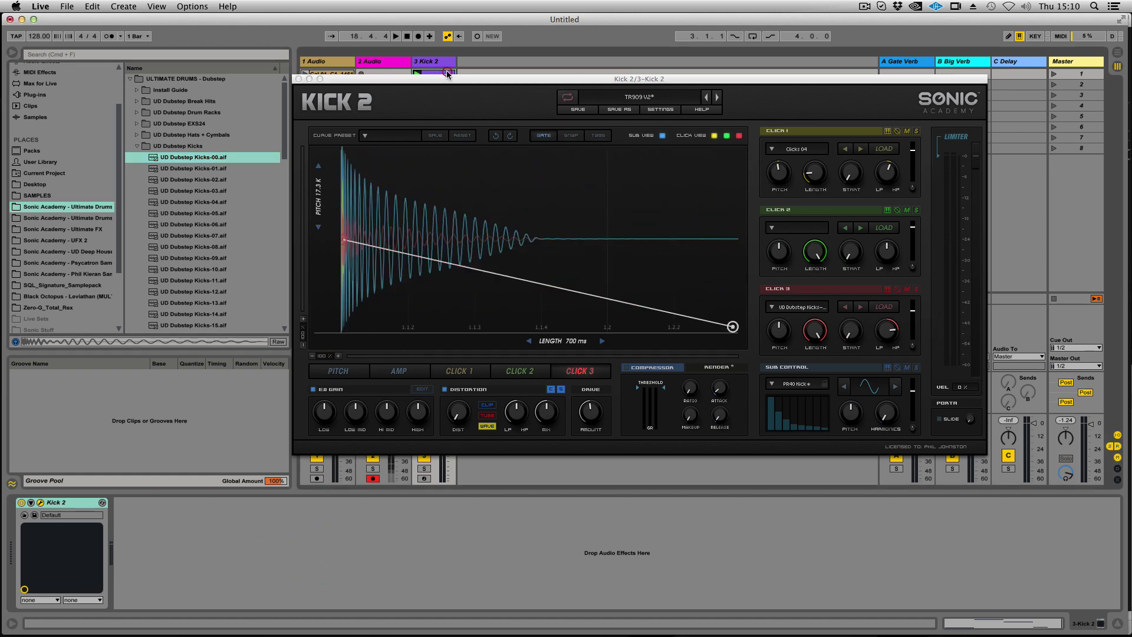
double_click(447, 69)
left_click_drag(405, 527, 203, 531)
key("space")
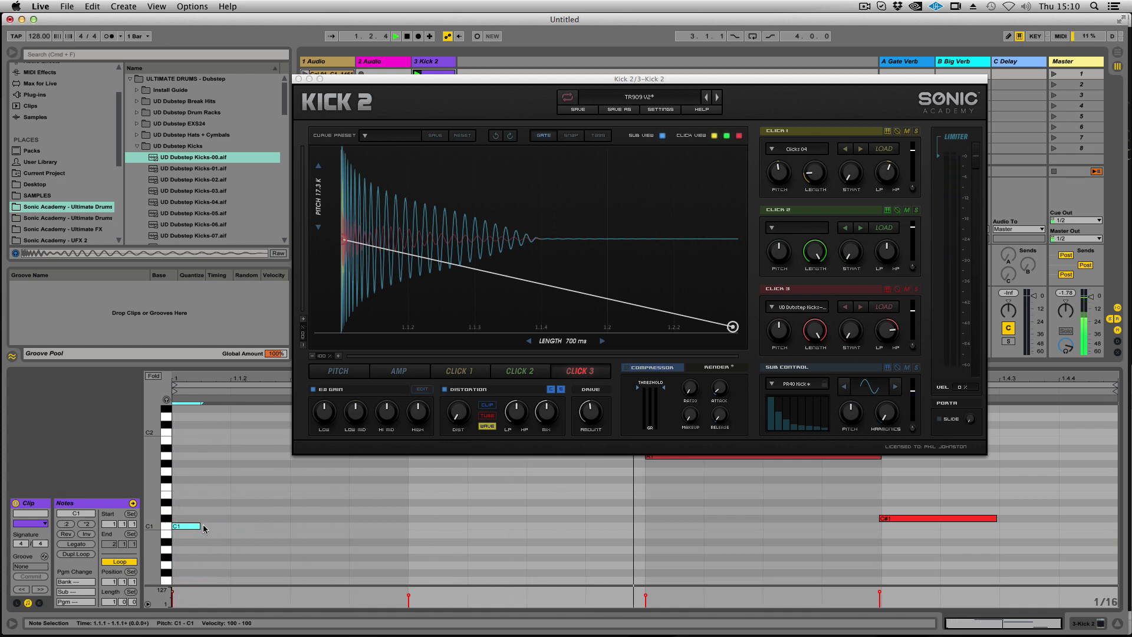
- Shorten the clip's A1 note, extend the C#1 note to the end of the bar and turn Gate off
left_click(880, 458)
left_click_drag(881, 458, 661, 458)
left_click_drag(605, 85, 605, 24)
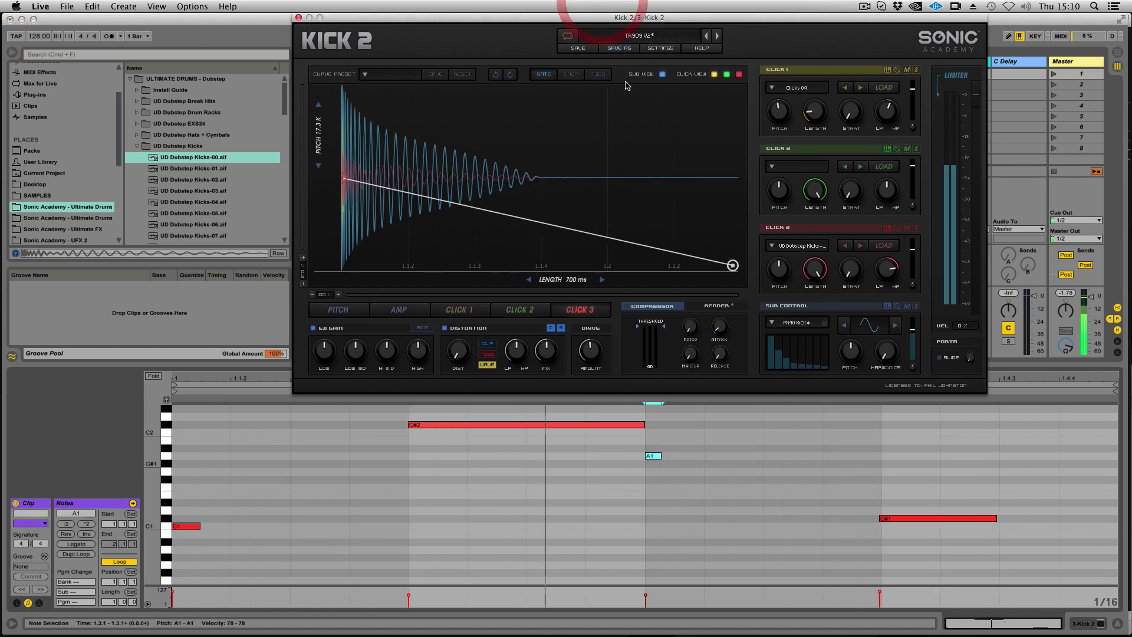
left_click_drag(985, 517, 1115, 518)
left_click(545, 75)
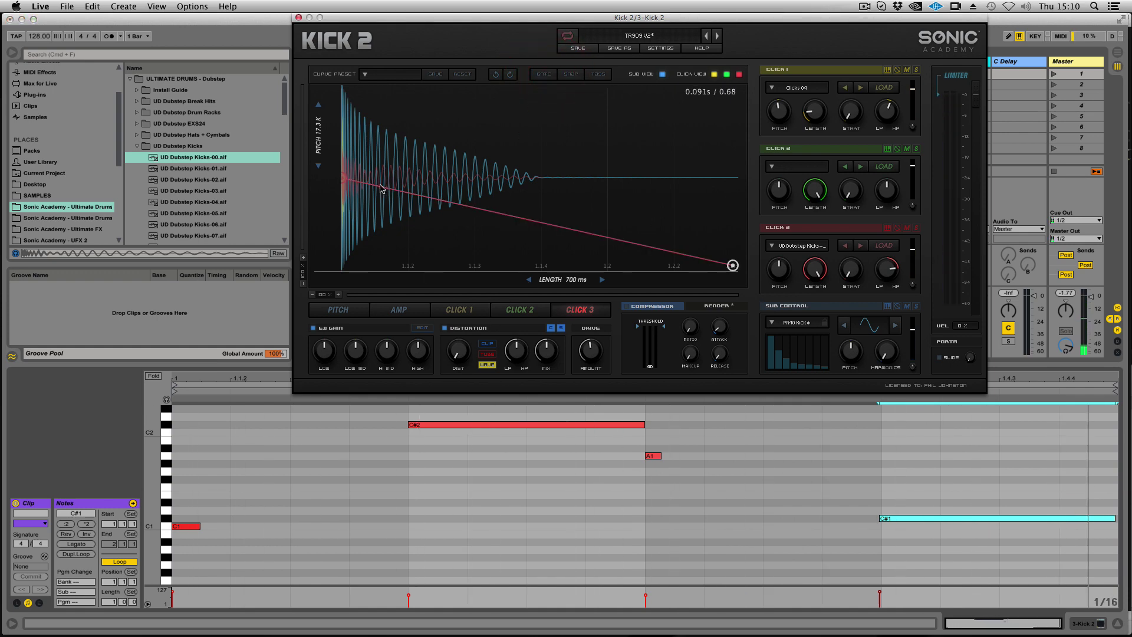
- View the amp envelope, return to the pitch envelope and turn on Snap and Tags
left_click(423, 313)
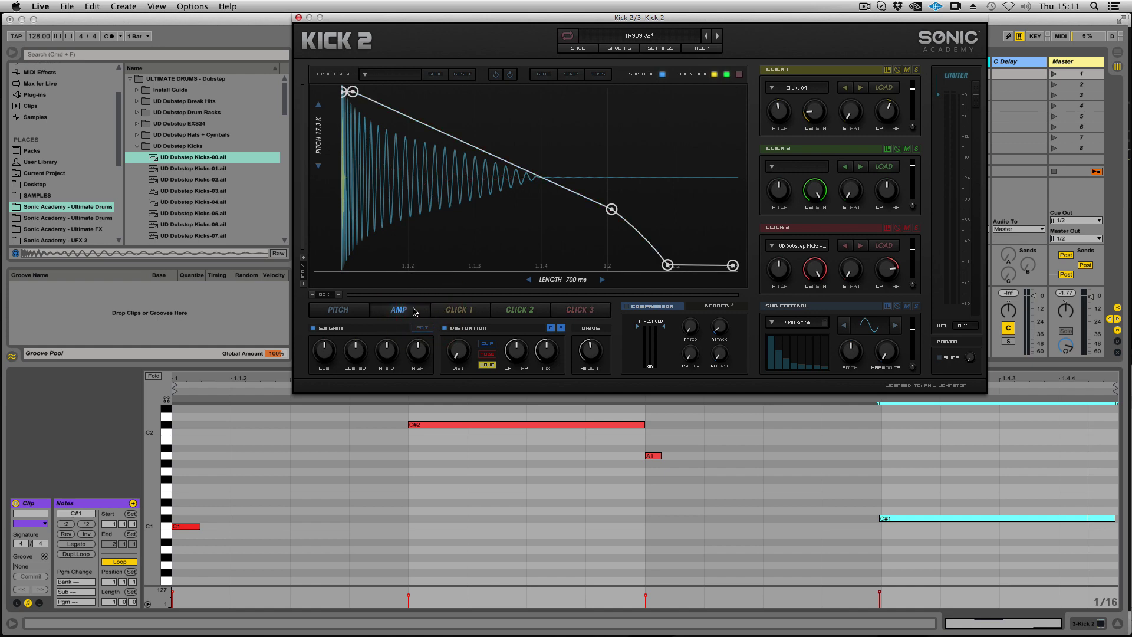
left_click(340, 313)
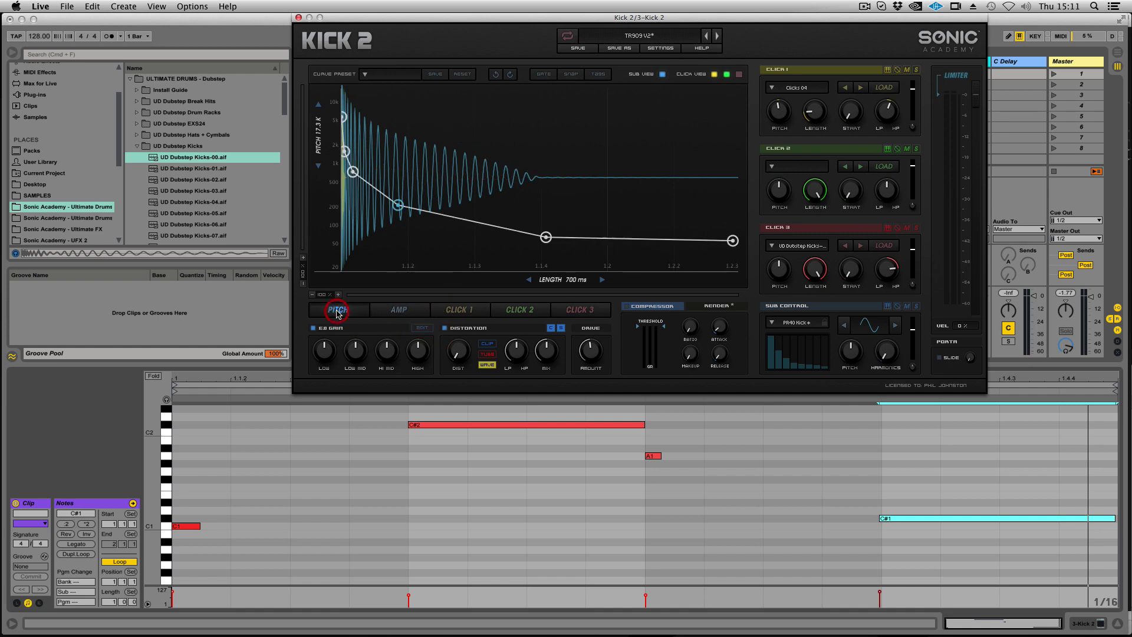
left_click(569, 73)
left_click(596, 74)
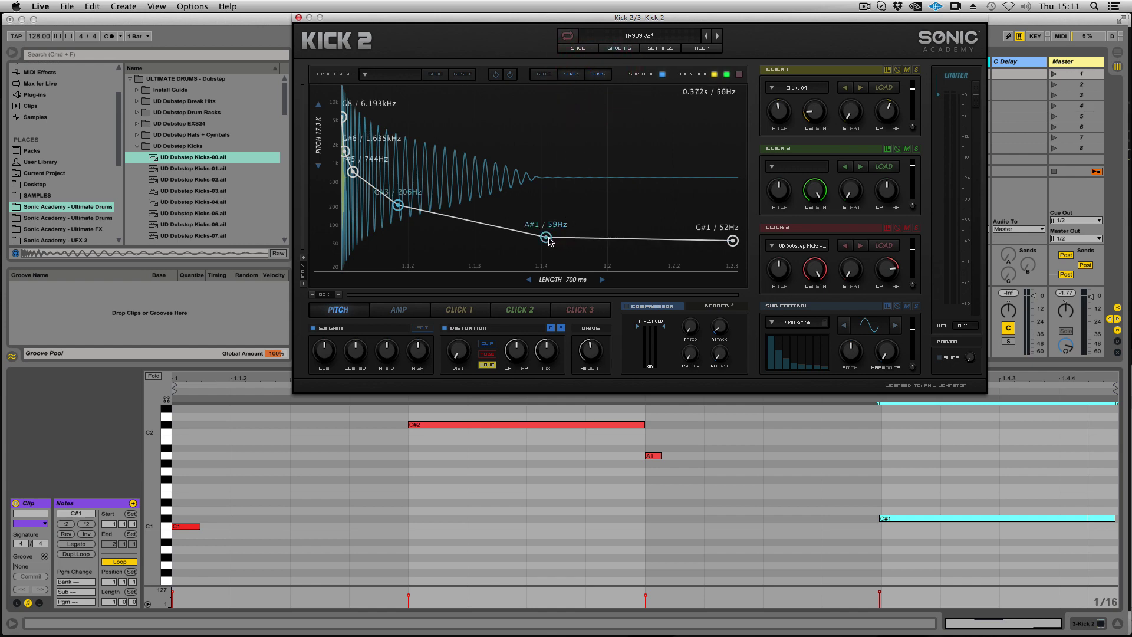
- Snap the pitch envelope's second-to-last node to G#1 at 52 Hz and undo the move
left_click_drag(548, 240, 546, 241)
left_click(599, 75)
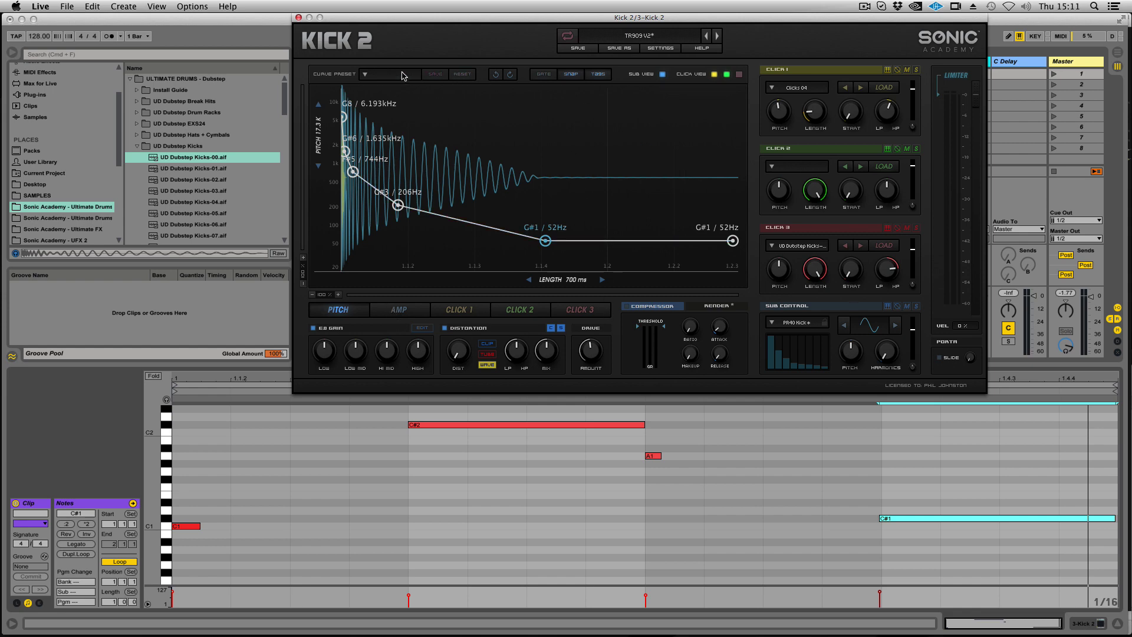
left_click(496, 73)
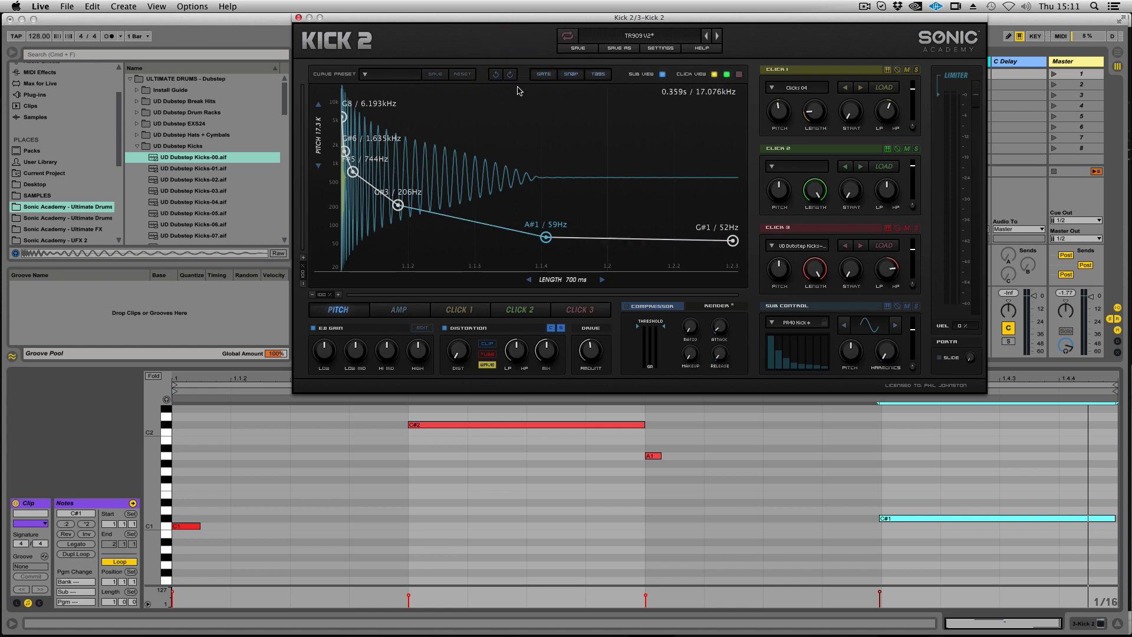
- Browse the factory Curves presets and close the list without loading one
left_click(394, 77)
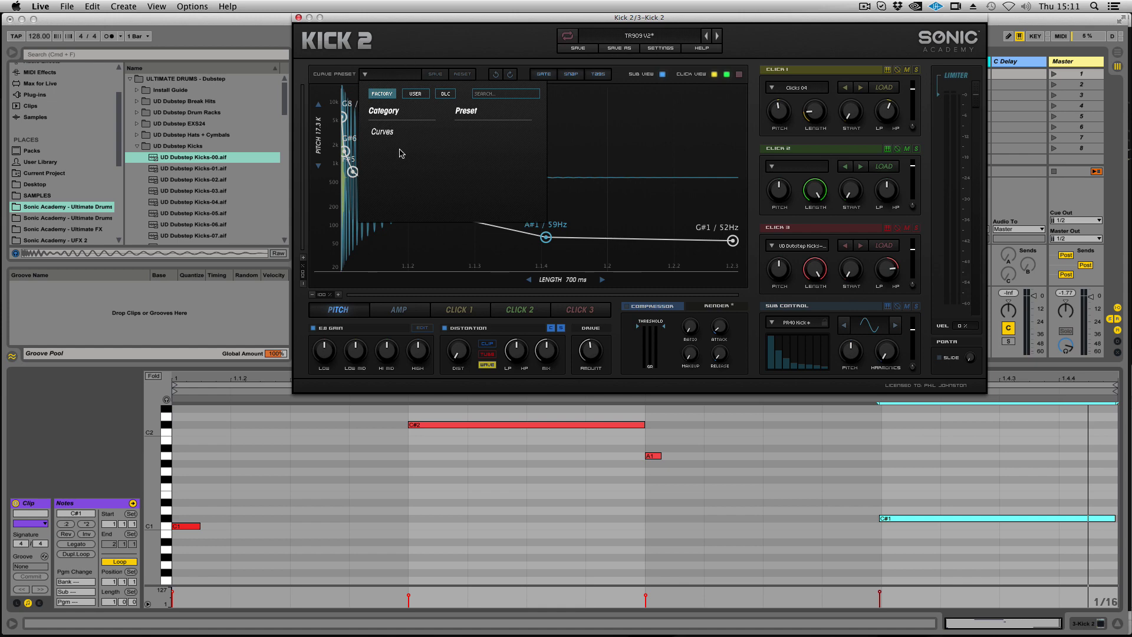
left_click(390, 132)
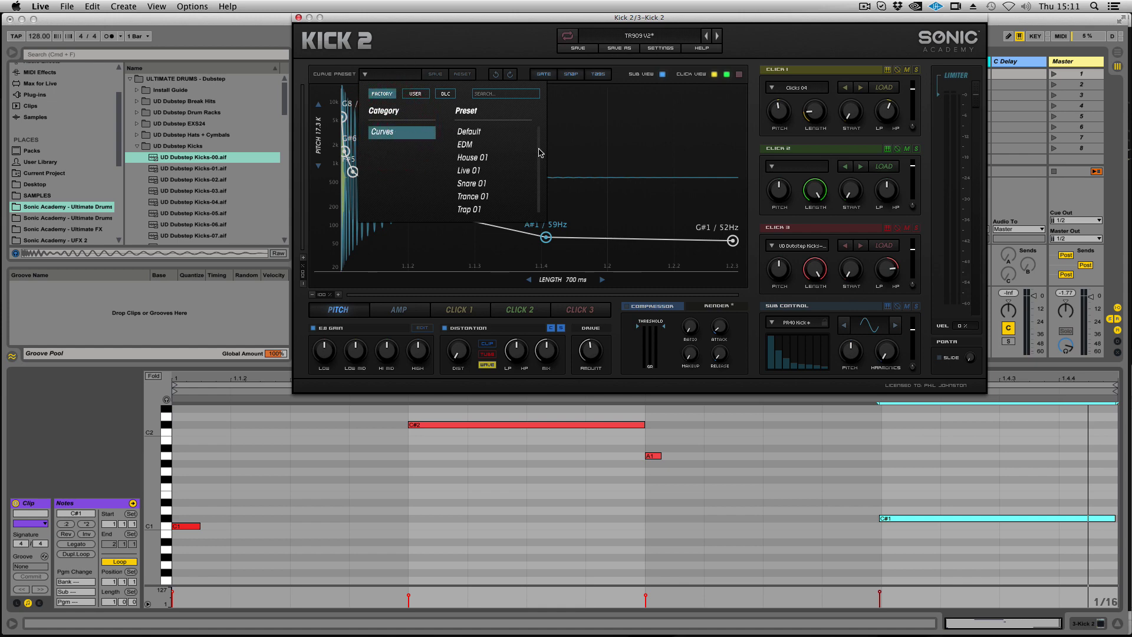
left_click_drag(539, 151, 514, 197)
left_click(382, 291)
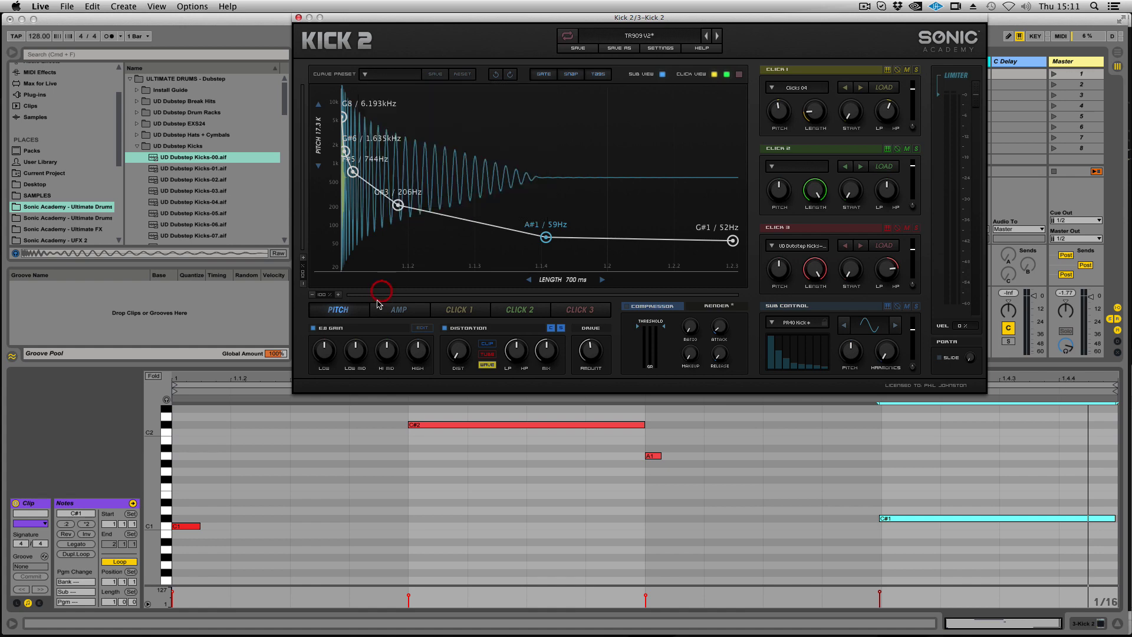
- Look through the amp, Click 1, Click 2 and Click 3 envelopes and return to the pitch envelope
left_click(387, 309)
left_click(460, 310)
left_click(513, 310)
left_click(570, 305)
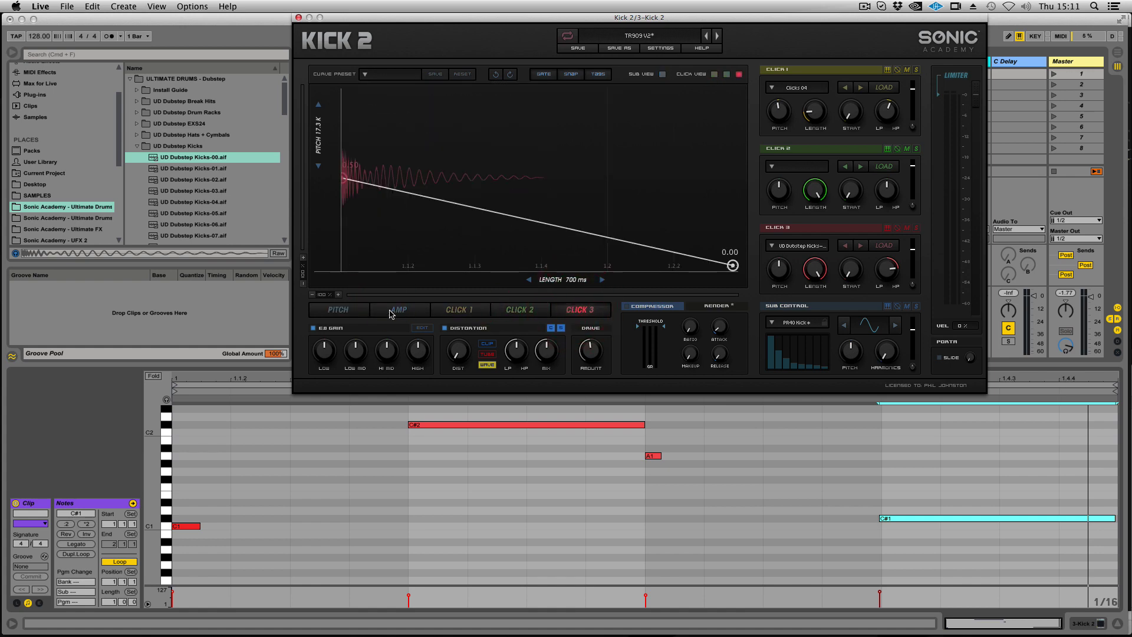
left_click(333, 311)
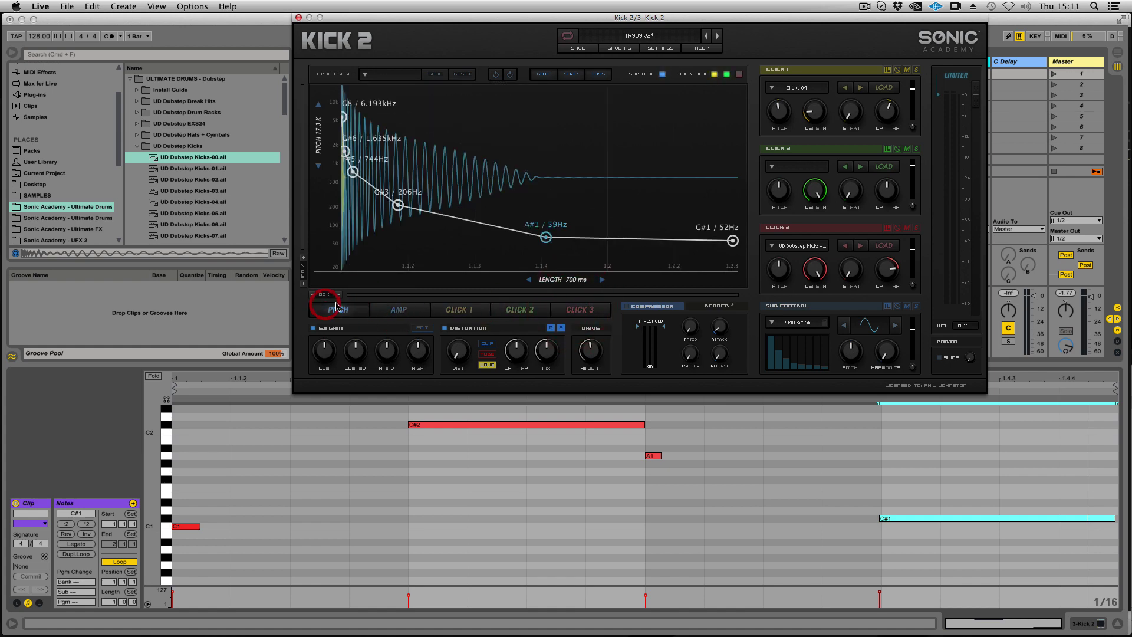
- Load the EDM curve preset, raise the sub's pitch and nudge its level up during playback
left_click(391, 74)
left_click(472, 143)
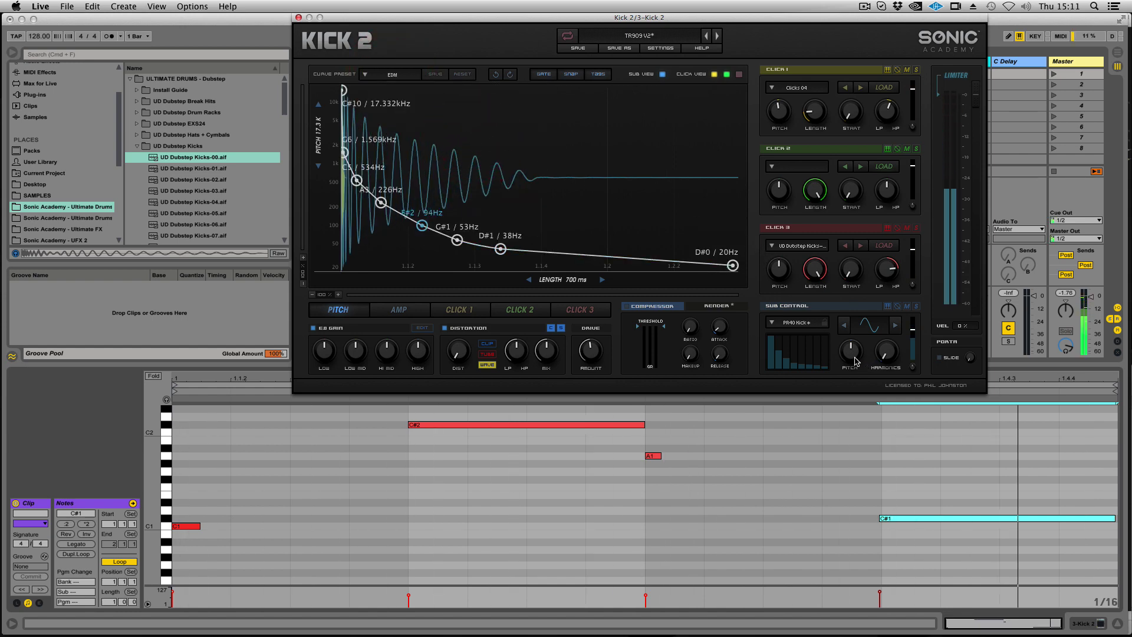
left_click_drag(851, 352, 865, 335)
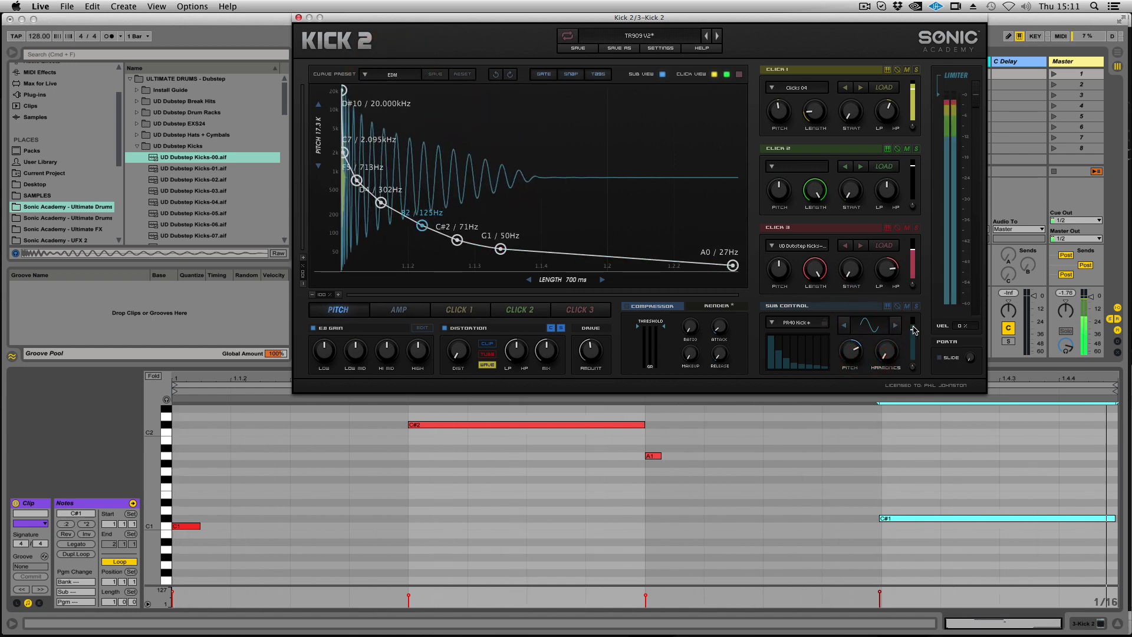
left_click(912, 329)
left_click_drag(911, 327, 912, 325)
- Audition the House 01 and Live 01 curve presets, lower the sub's level slightly and reset its pitch
left_click(402, 74)
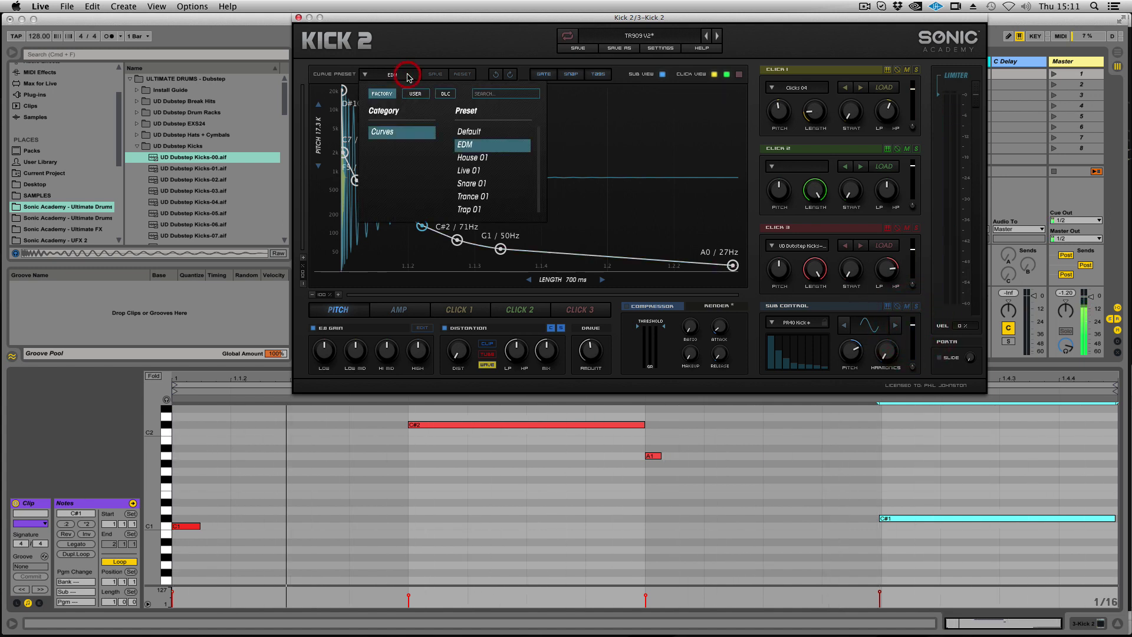
left_click(474, 159)
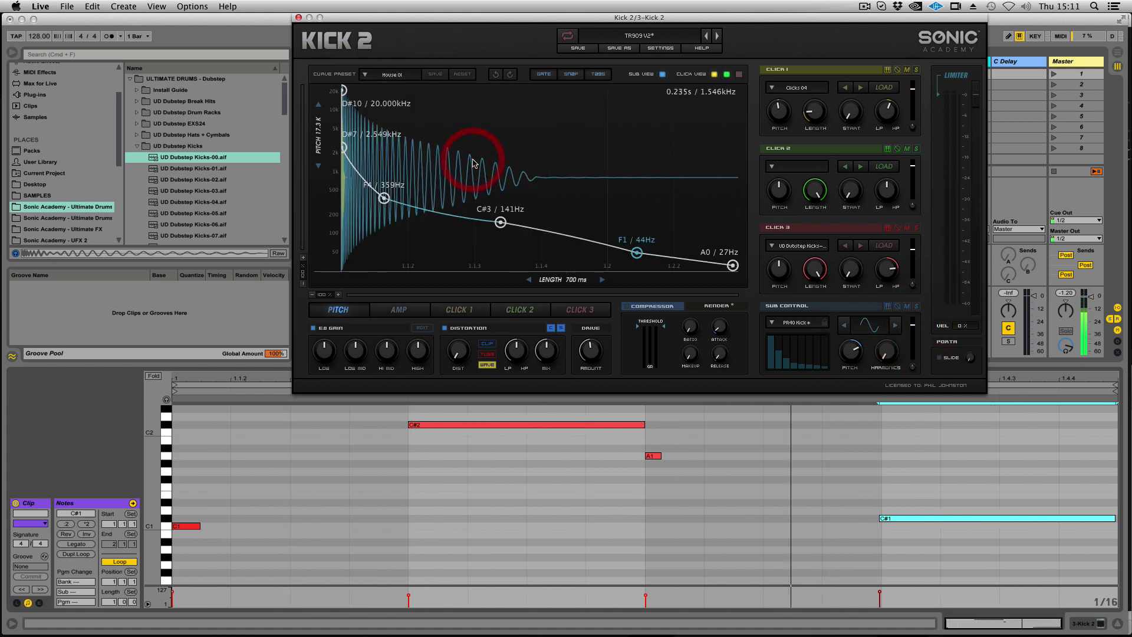
left_click(389, 74)
left_click(467, 172)
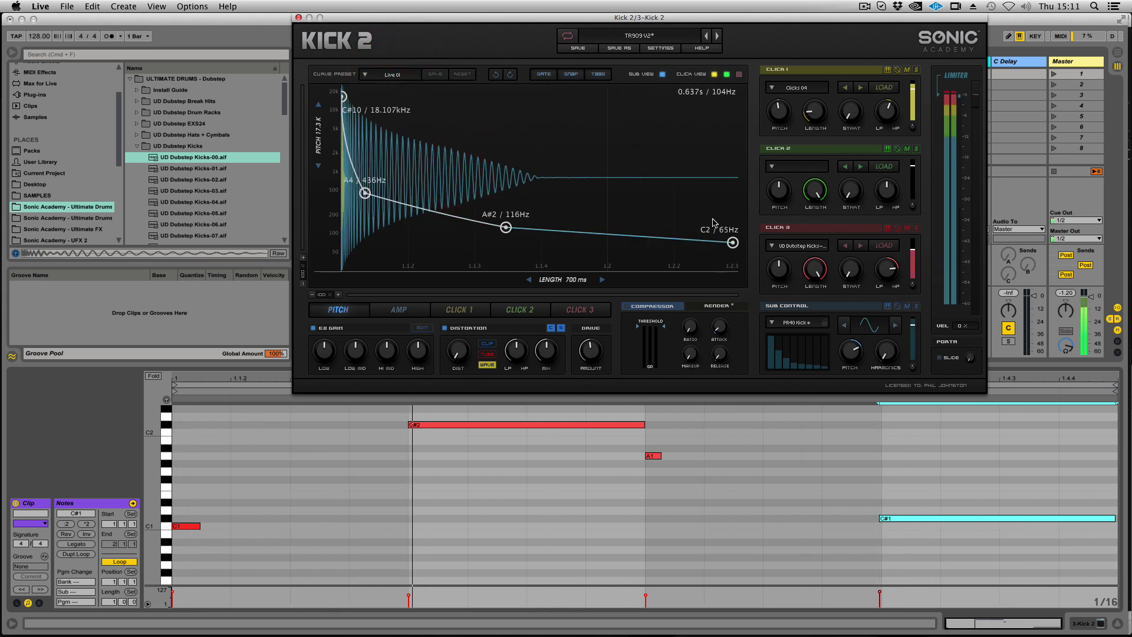
left_click_drag(913, 325, 913, 328)
double_click(845, 357)
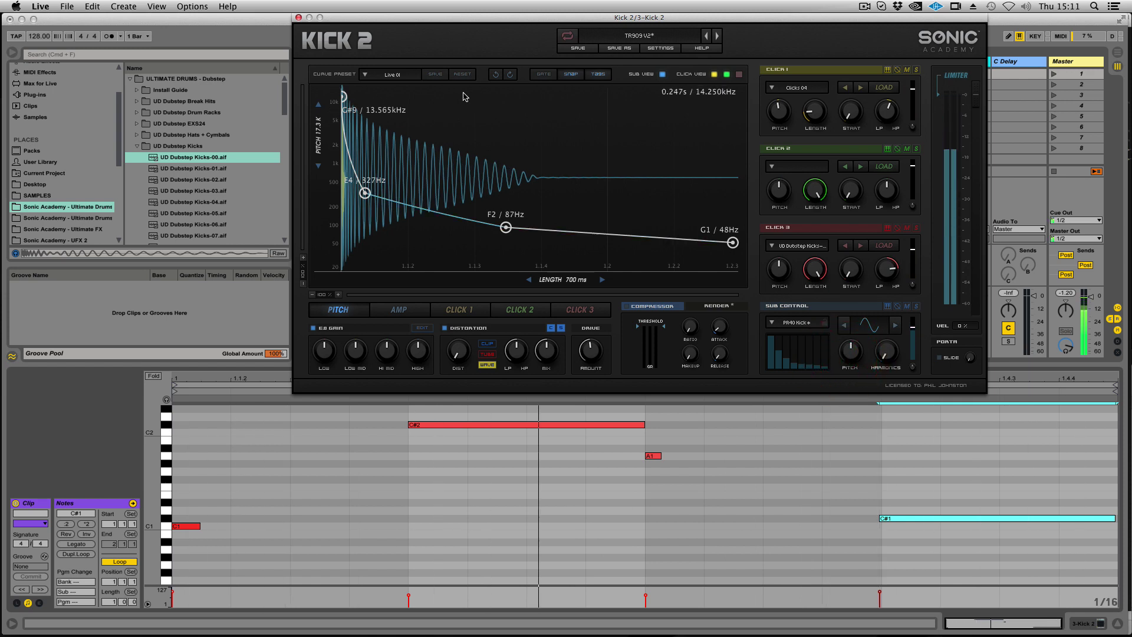
- Load the Trance 01 curve preset and raise the sub's pitch slightly
left_click(400, 74)
left_click(472, 197)
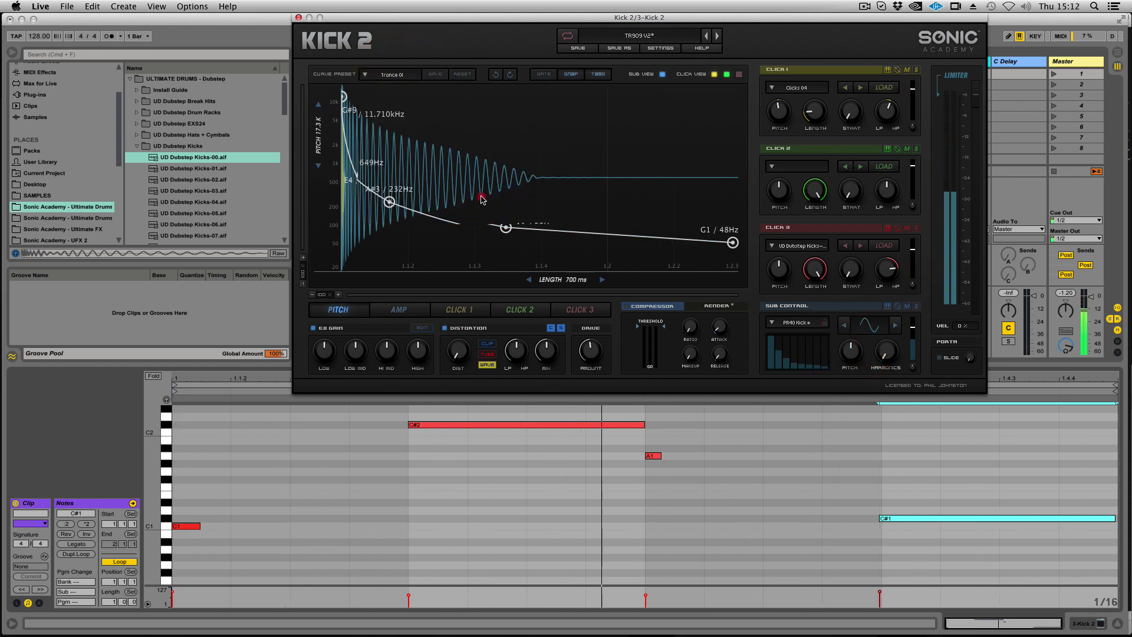
left_click_drag(859, 347, 861, 342)
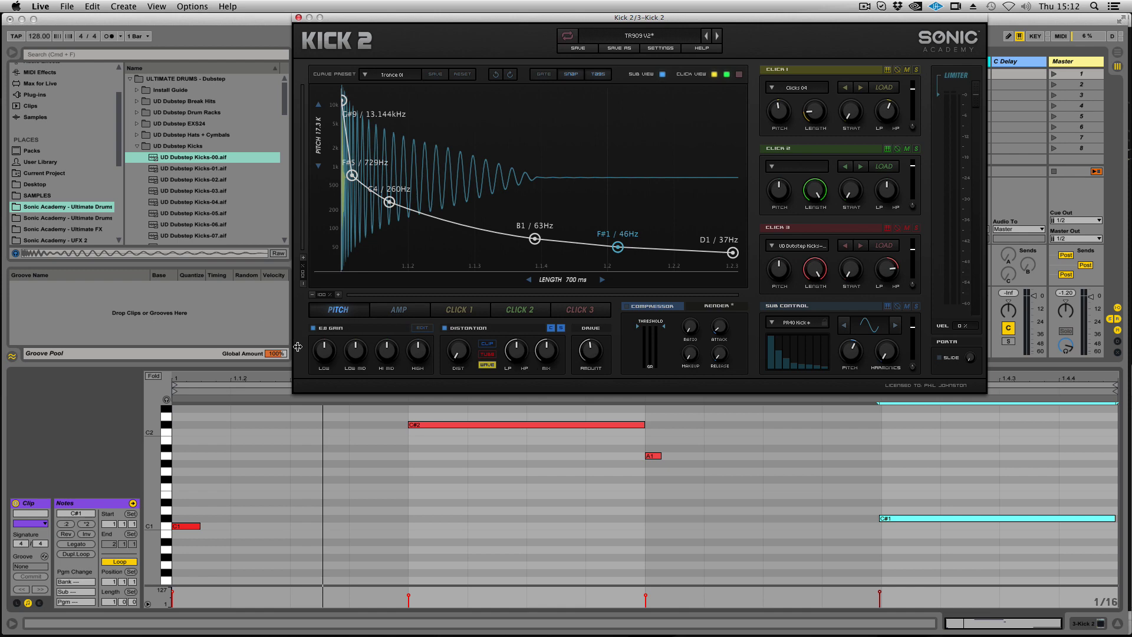
- Open the EQ for editing and enable all four bands
left_click(417, 328)
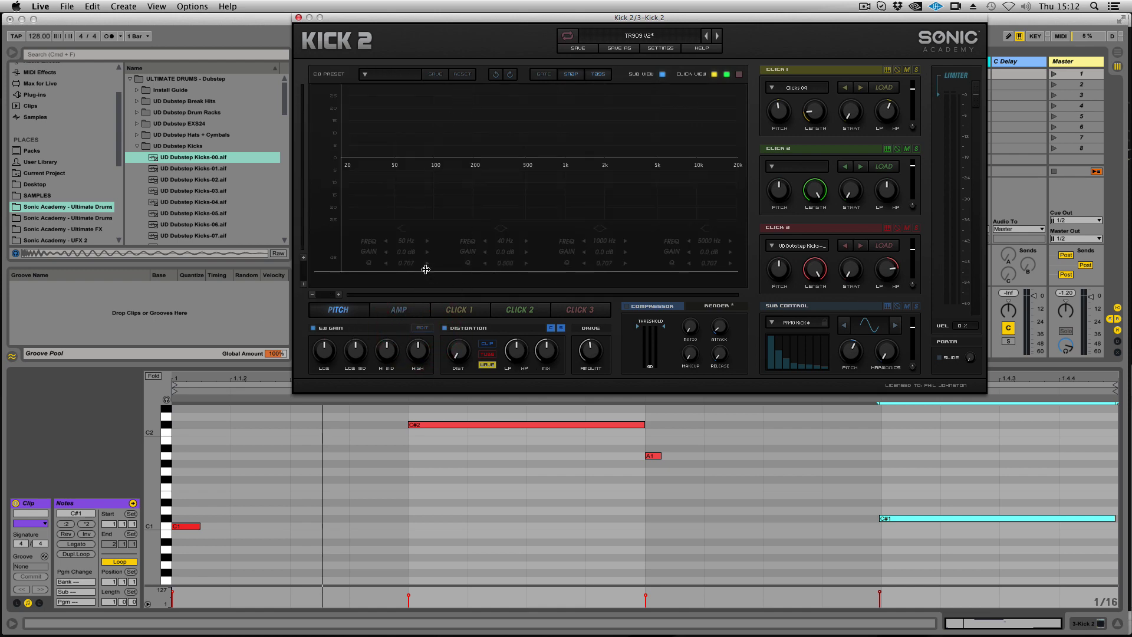
left_click(403, 228)
left_click(501, 228)
left_click(599, 227)
left_click(704, 227)
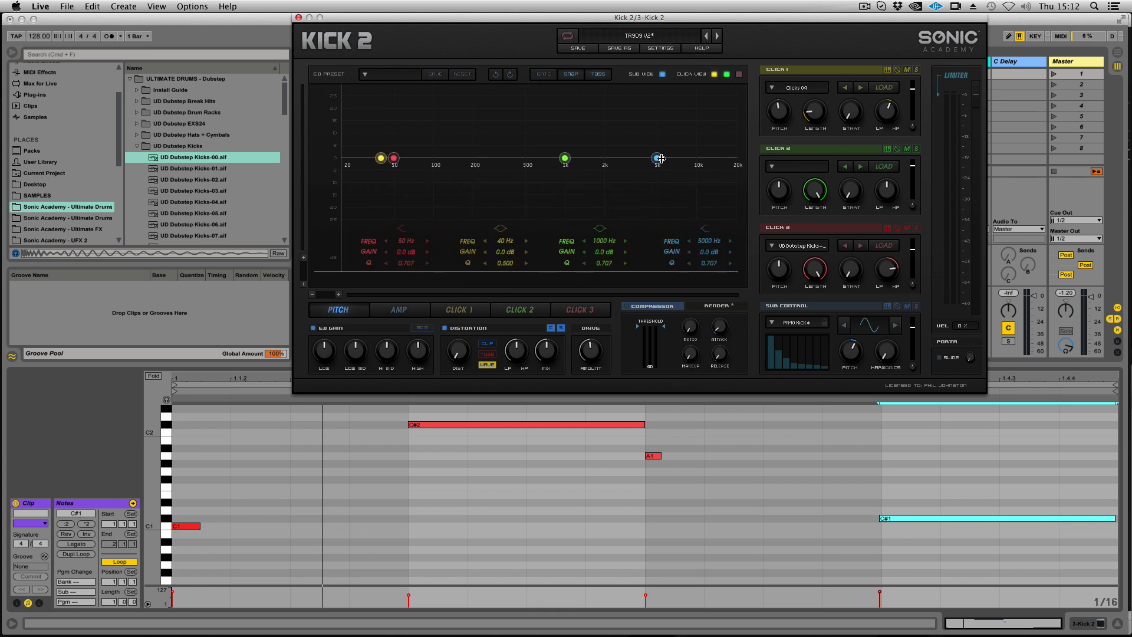
- Shape the EQ bands to about 68 Hz +8.9 dB, 282 Hz -10.9 dB, 1666 Hz +4.9 dB and 5505 Hz +6.3 dB
left_click_drag(659, 158, 658, 128)
left_click_drag(380, 158, 397, 179)
left_click_drag(474, 160, 498, 127)
left_click_drag(565, 158, 586, 183)
left_click_drag(497, 128, 470, 183)
left_click_drag(400, 179, 411, 136)
left_click_drag(587, 183, 593, 146)
left_click_drag(666, 129, 663, 143)
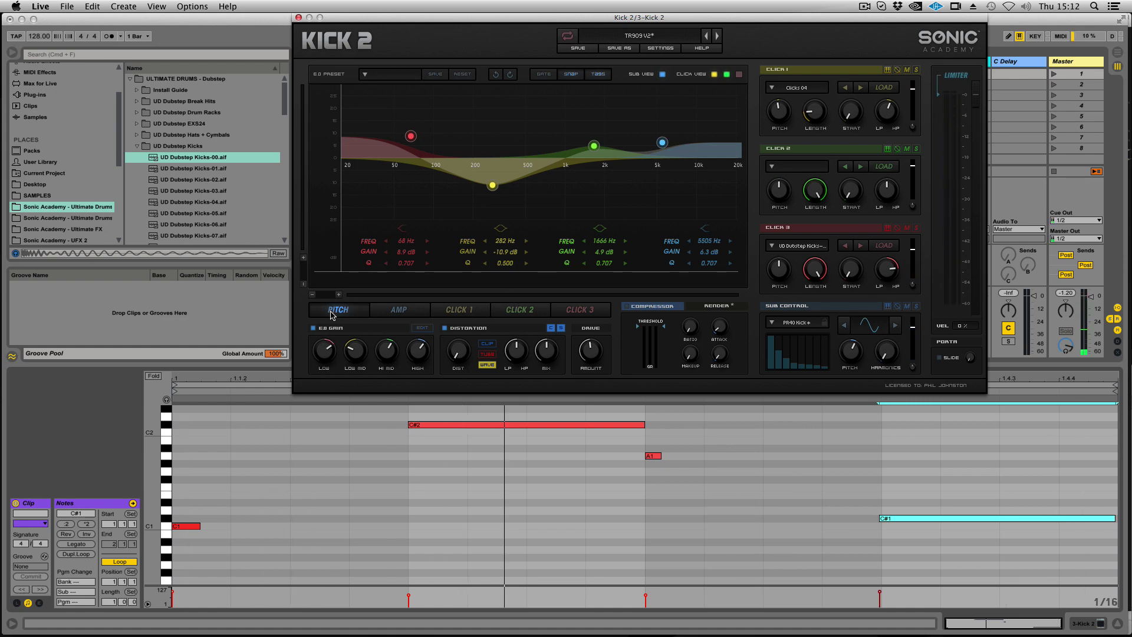
- Ease the EQ gains to about 1.8 dB on the low band and -6.5 dB on low-mid, and return to the pitch envelope
left_click_drag(326, 349, 358, 345)
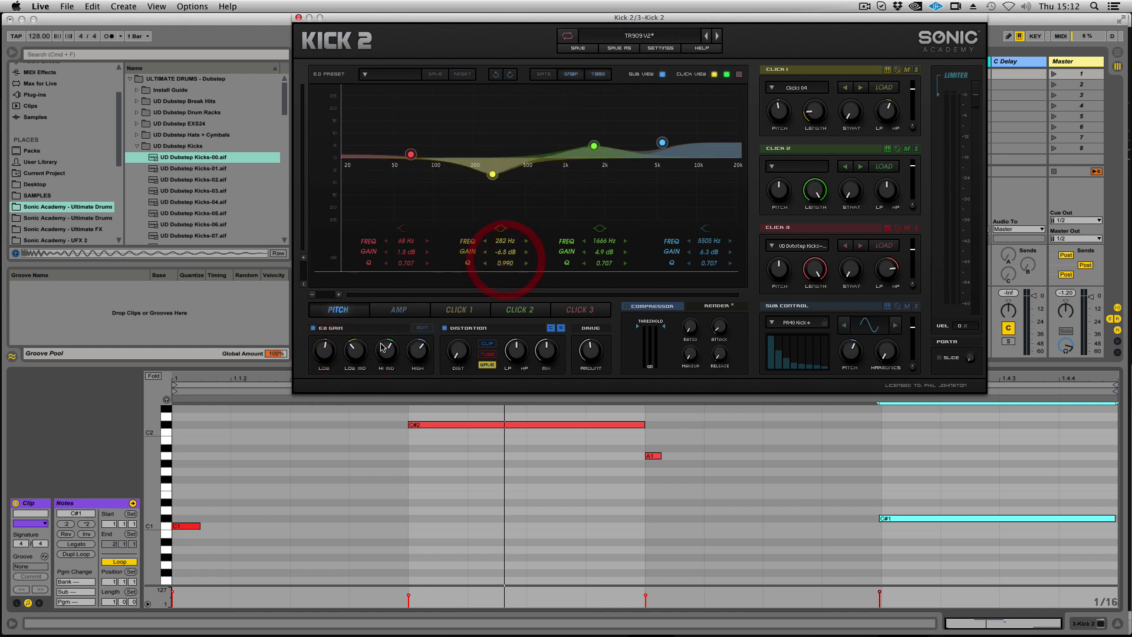
left_click_drag(355, 356, 422, 346)
left_click(337, 312)
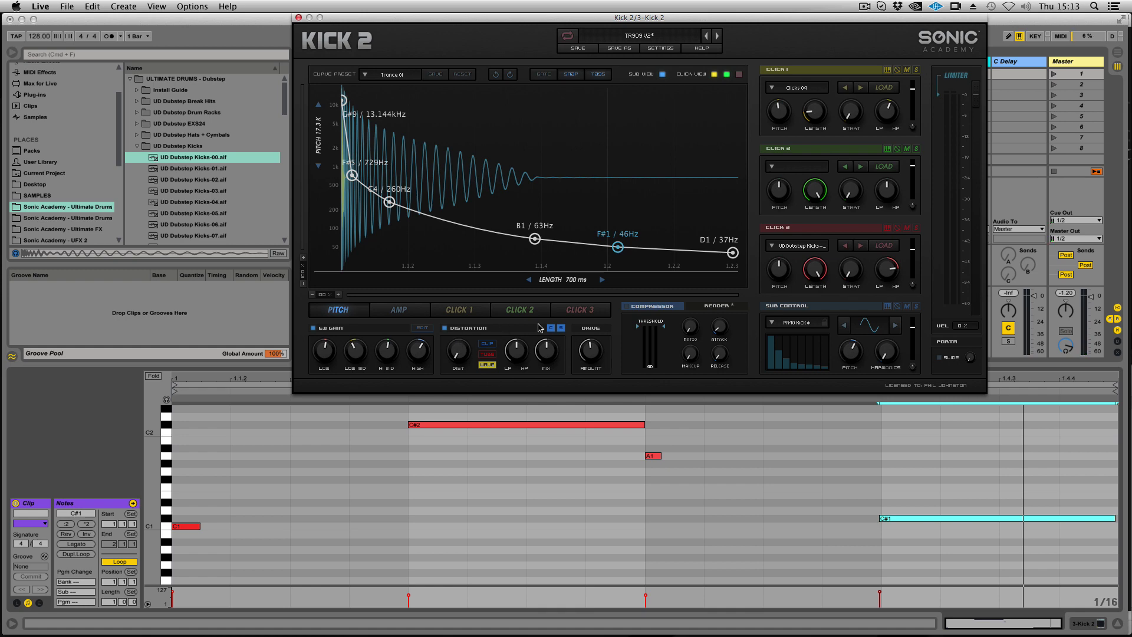
- Audition the distortion's Clip, Wave and Tube modes, settle on Tube and raise the distortion amount
mouse_move(597, 364)
left_mouse_down()
mouse_move(590, 387)
mouse_move(606, 339)
mouse_move(586, 365)
mouse_move(589, 352)
left_mouse_up()
left_click(487, 355)
left_click_drag(471, 356, 488, 274)
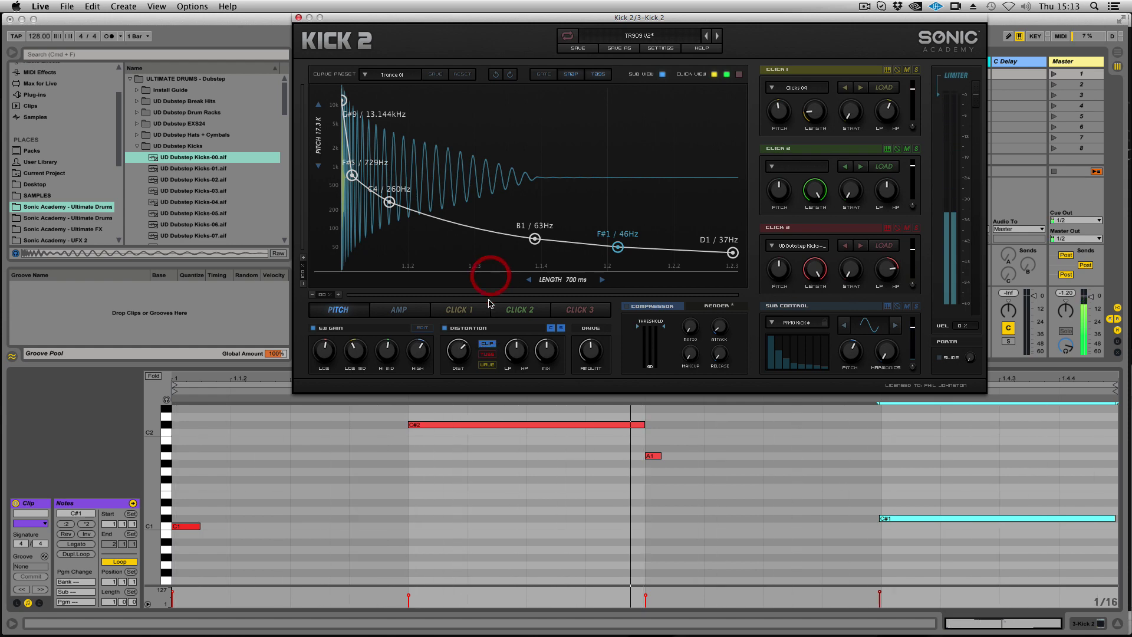
left_click(487, 365)
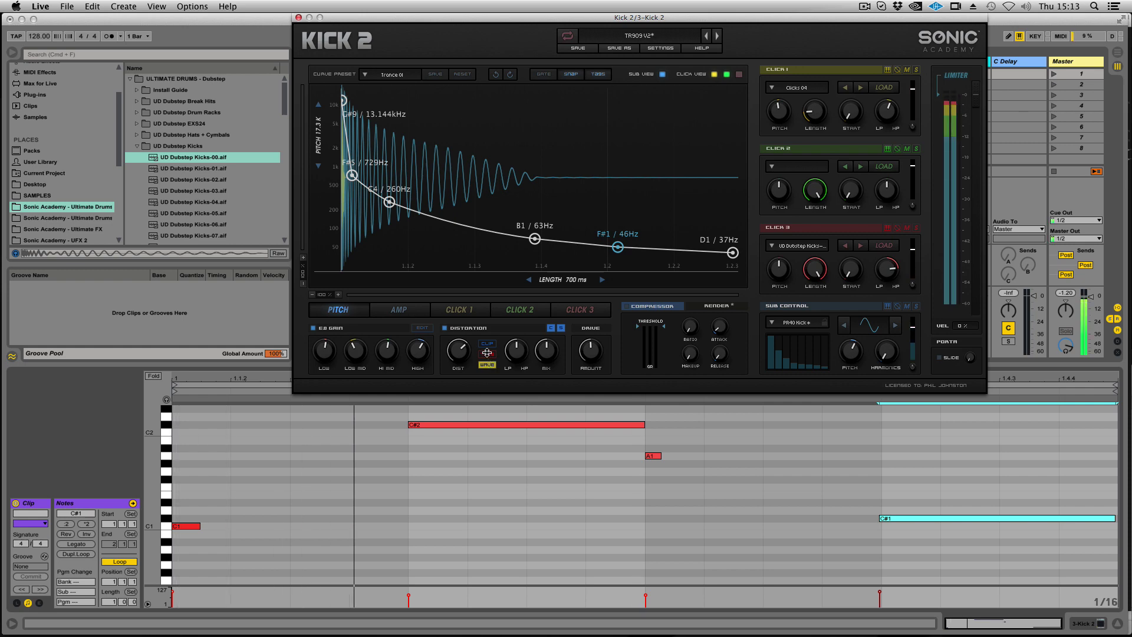
left_click(486, 344)
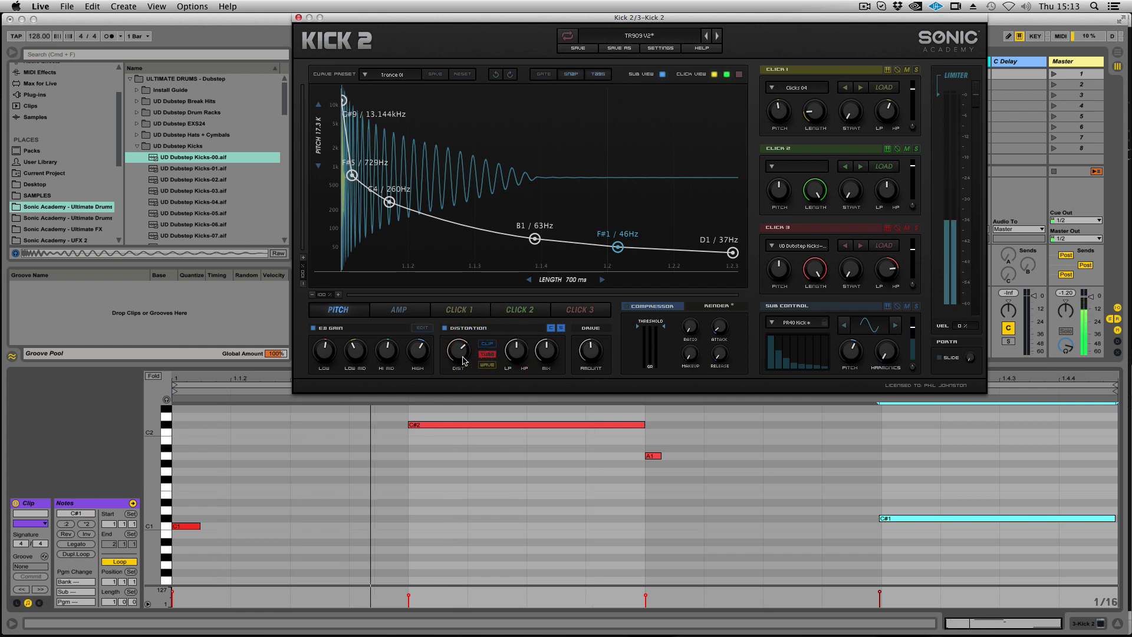
left_click_drag(459, 353, 467, 336)
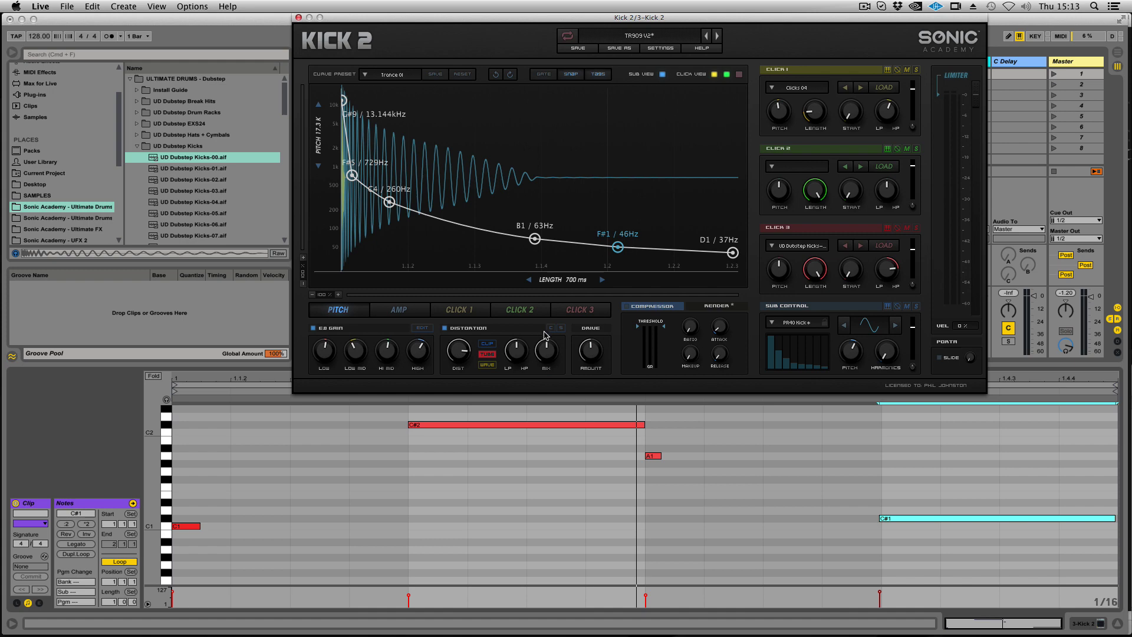
- Switch the distortion's click and sub routing off and back on, and raise the distortion mix above halfway
left_click(561, 329)
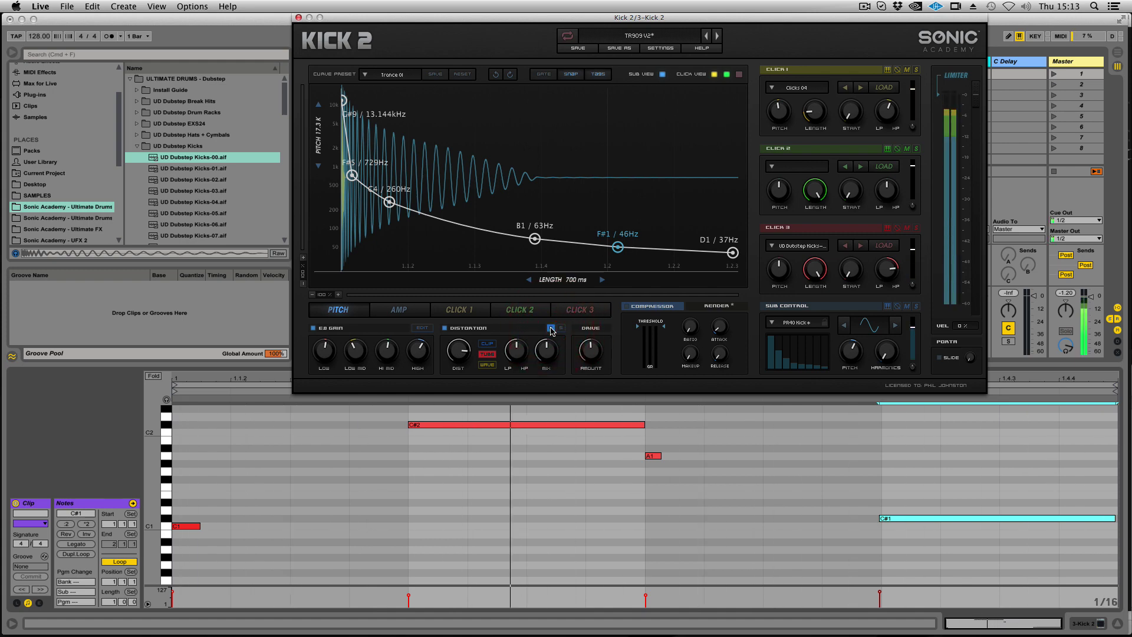
left_click(553, 328)
left_click(552, 328)
left_click_drag(538, 372, 543, 385)
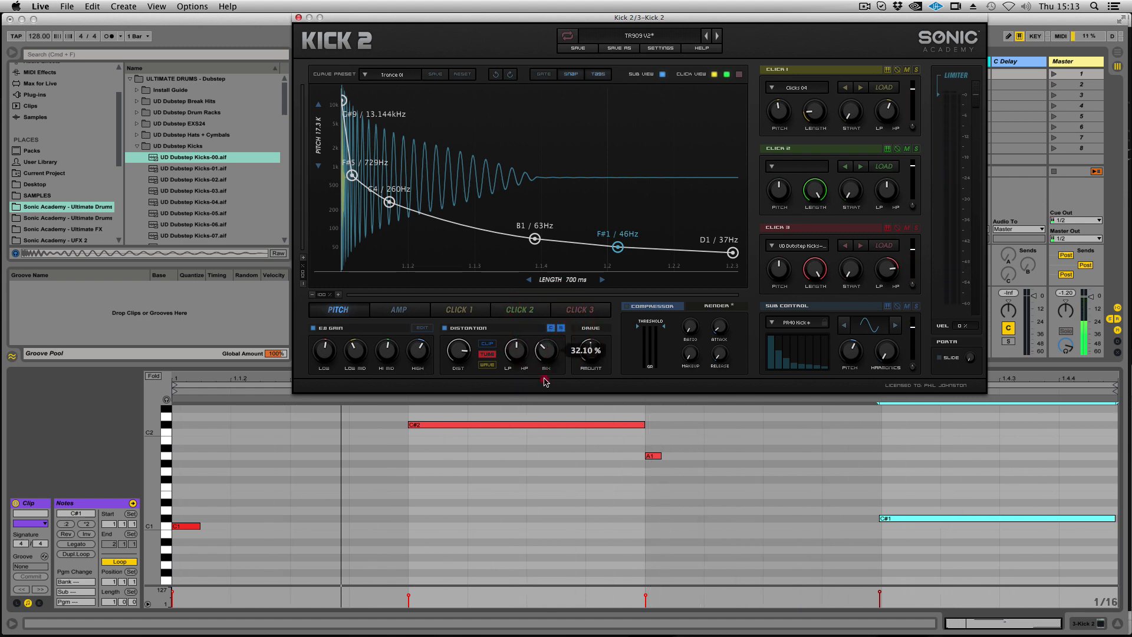
left_click_drag(546, 425, 549, 268)
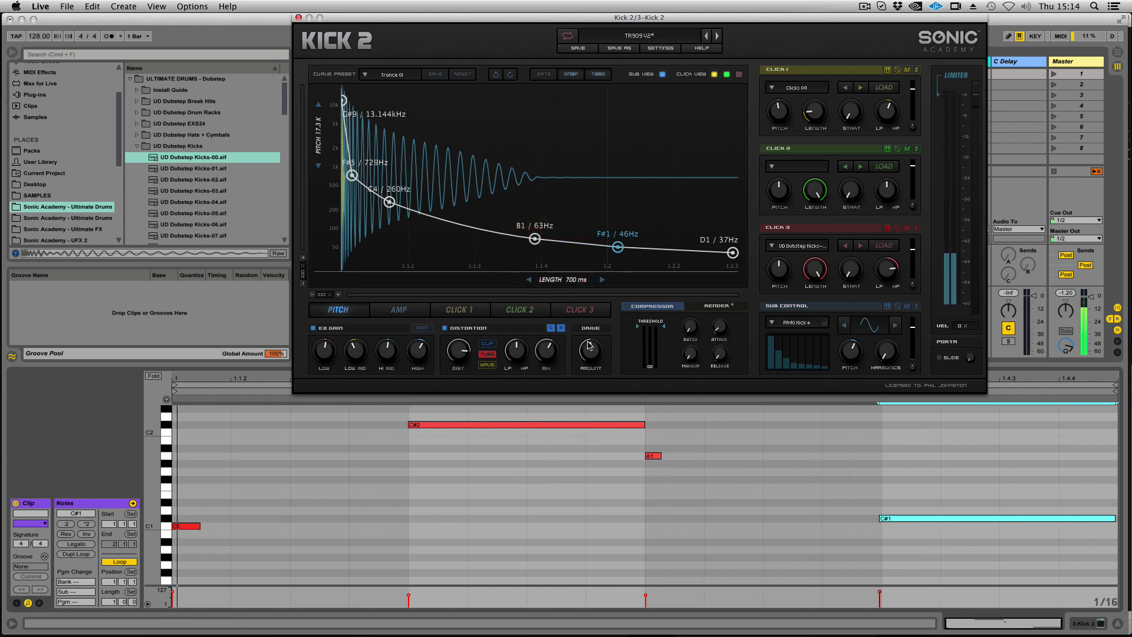
- Restart playback, raise the drive amount to its maximum and bypass the distortion
left_click(591, 439)
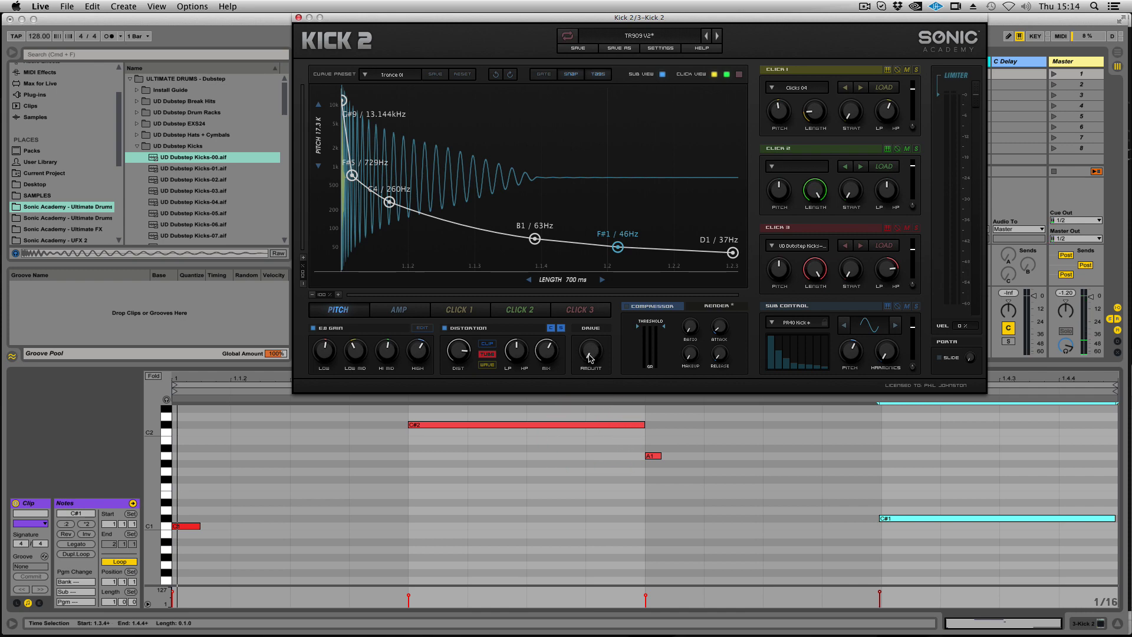
key("space")
left_click_drag(584, 360, 599, 227)
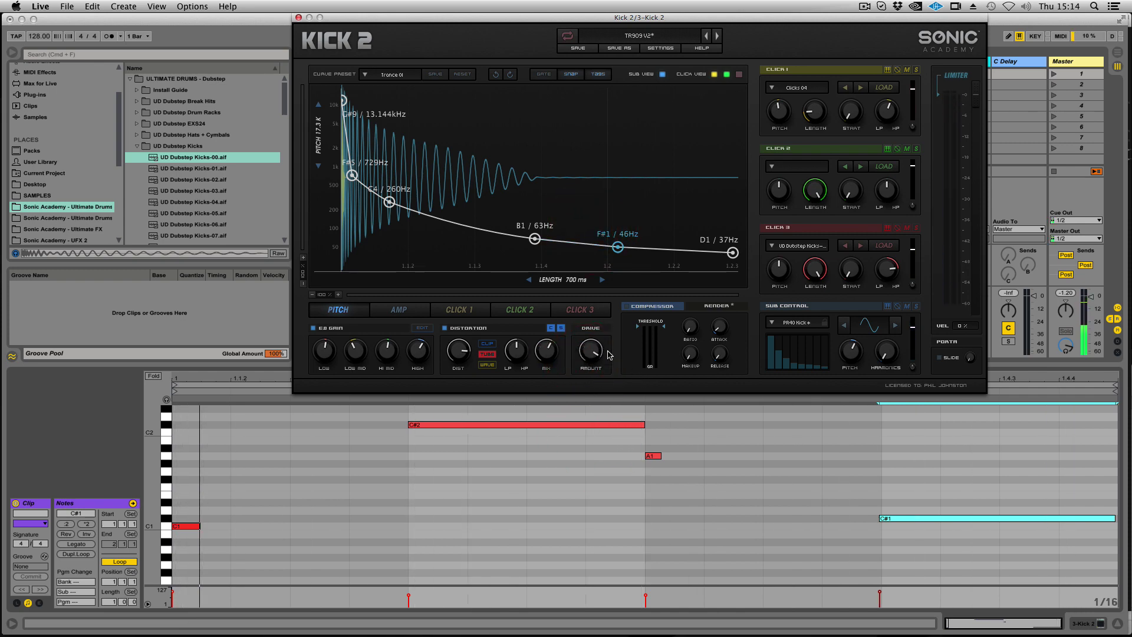
left_click_drag(585, 350, 586, 308)
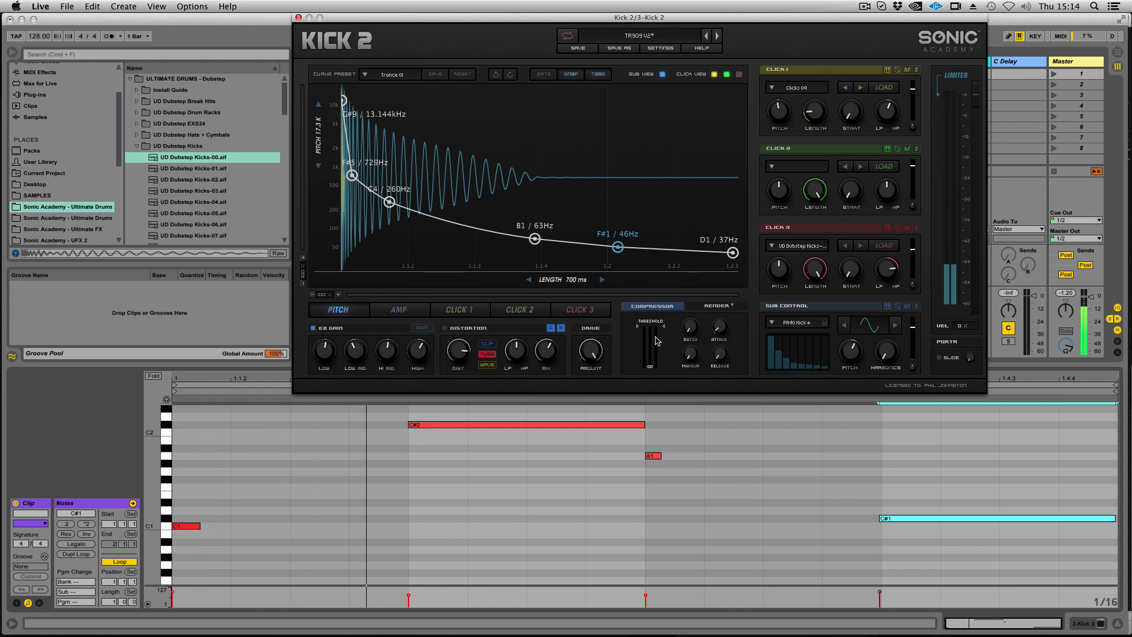
- Enable the compressor, raise its ratio, try the makeup, attack and release controls, and adjust the threshold
left_click(626, 306)
left_click_drag(692, 328, 711, 348)
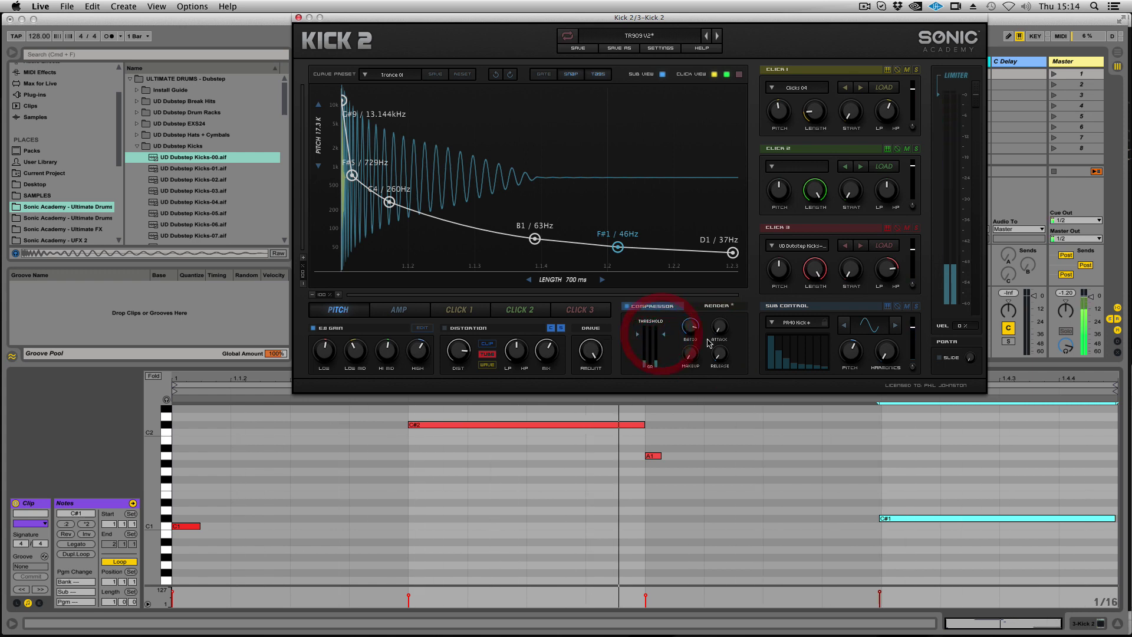
mouse_move(691, 354)
left_mouse_down()
mouse_move(694, 344)
mouse_move(691, 359)
left_mouse_up()
mouse_move(721, 325)
left_mouse_down()
mouse_move(728, 313)
mouse_move(722, 331)
left_mouse_up()
left_click_drag(715, 357, 737, 328)
left_click_drag(658, 335, 722, 350)
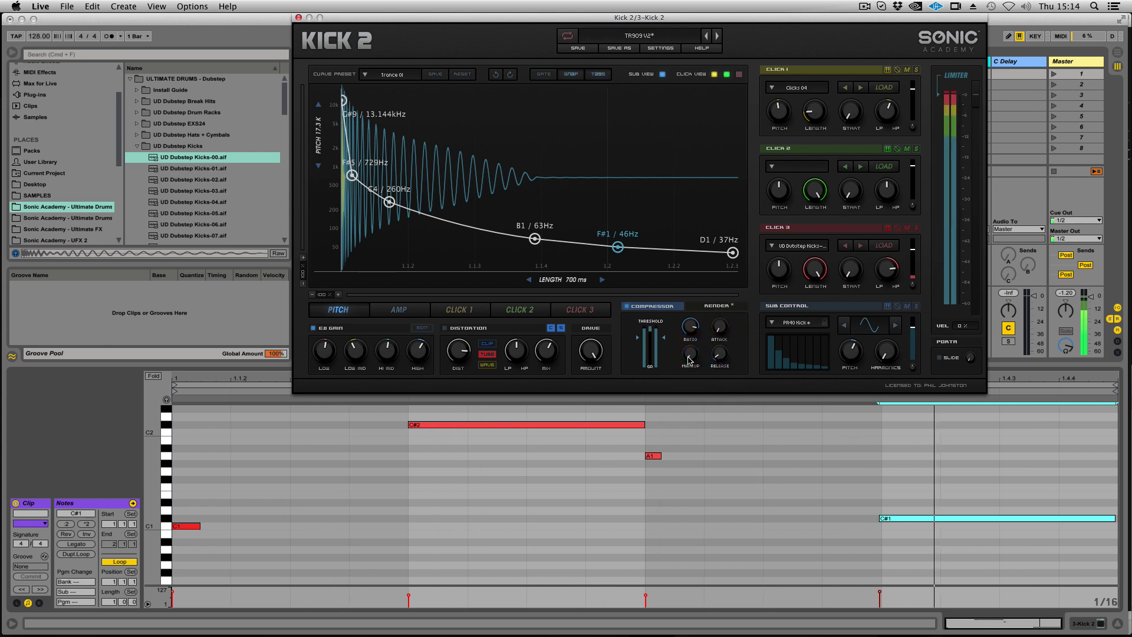
- Set the compressor makeup to about 7.26 dB and threshold to about -8.36 dB, reduce the ratio, and bypass the compressor
left_click(697, 340)
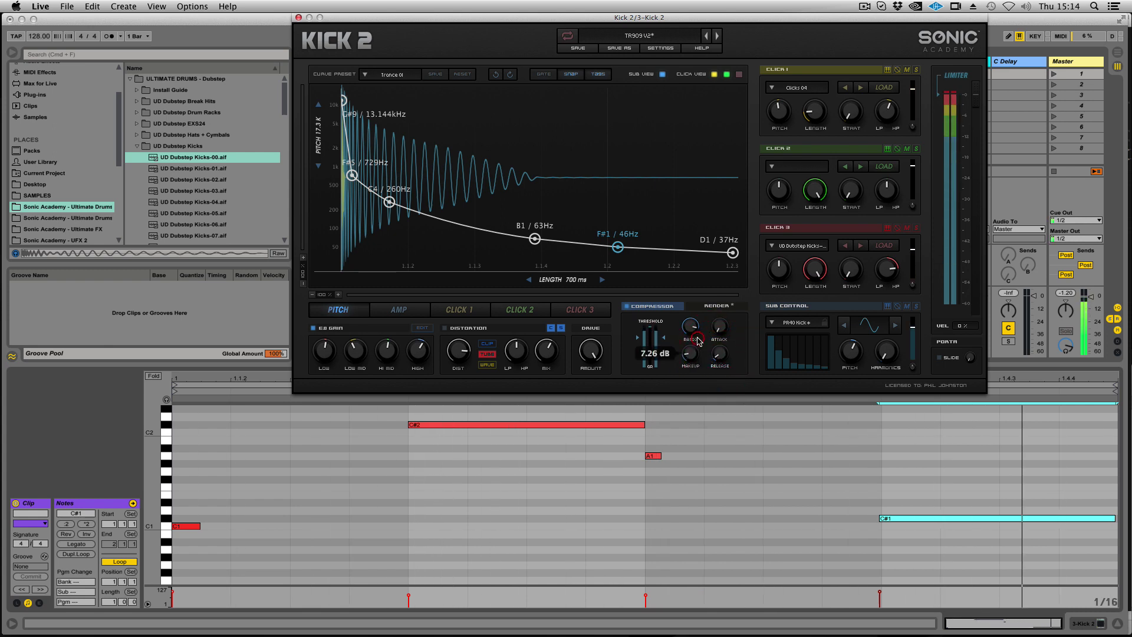
left_click(664, 335)
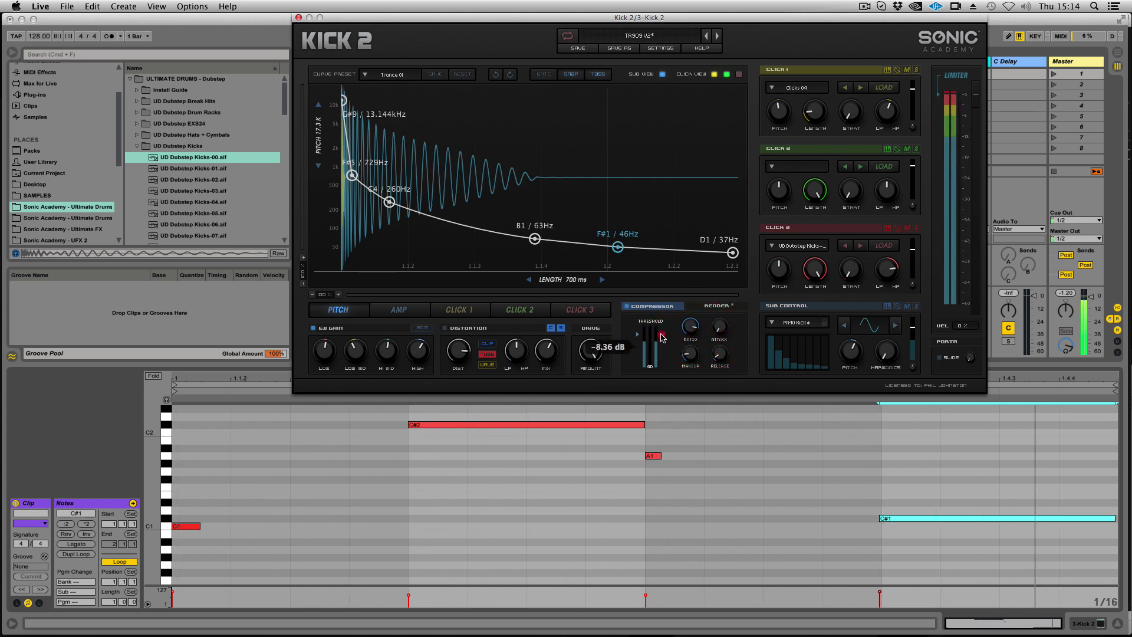
left_click_drag(689, 329, 690, 365)
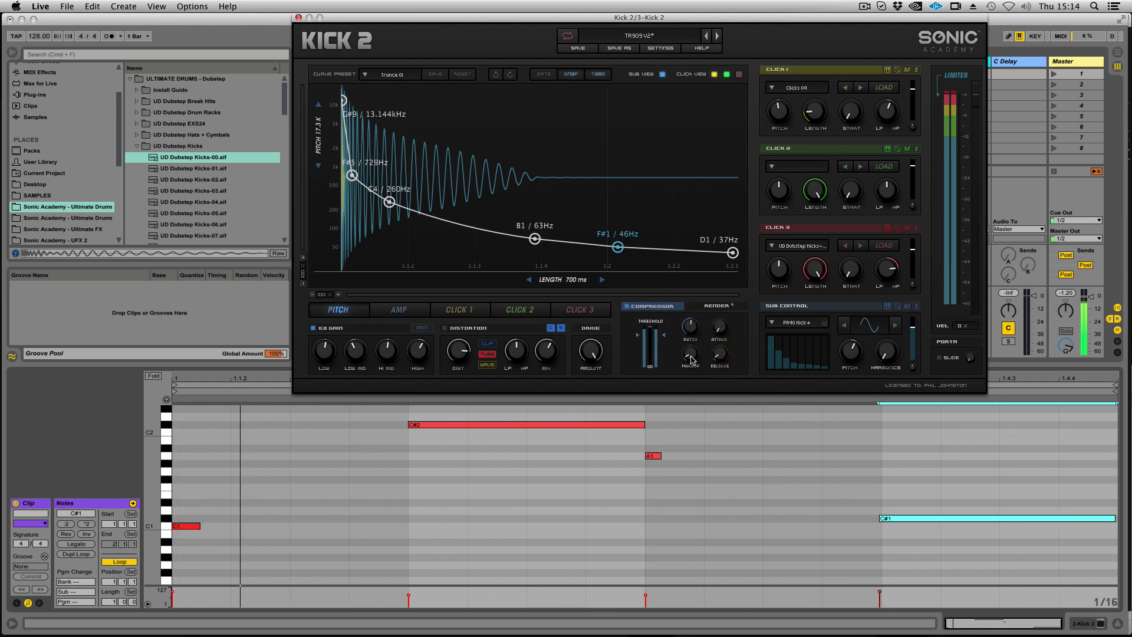
left_click(722, 330)
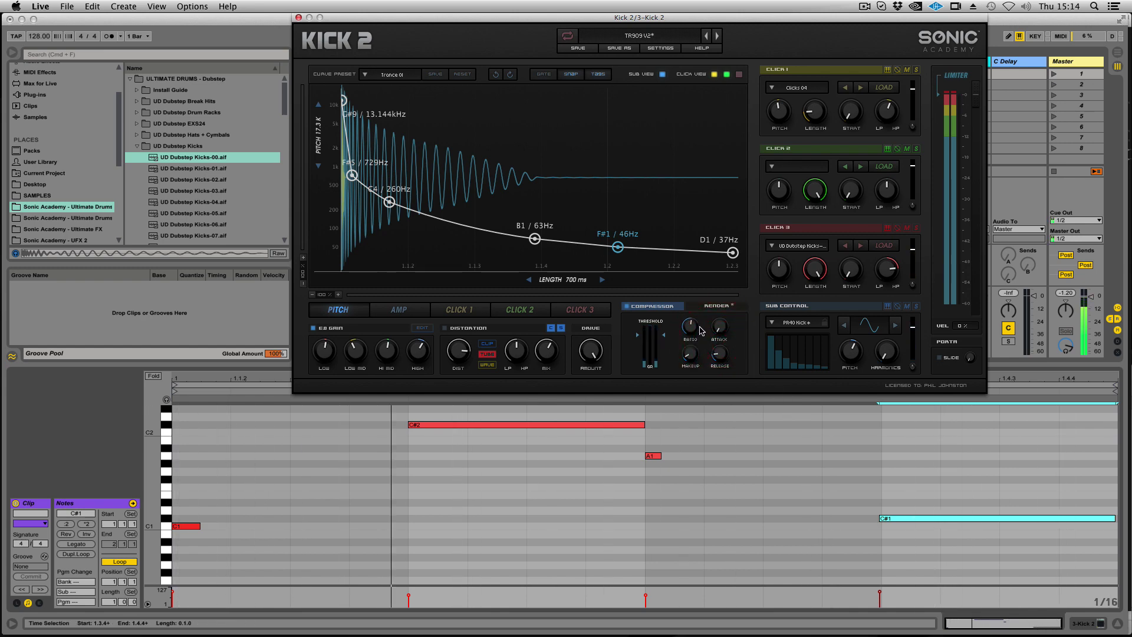
left_click(629, 309)
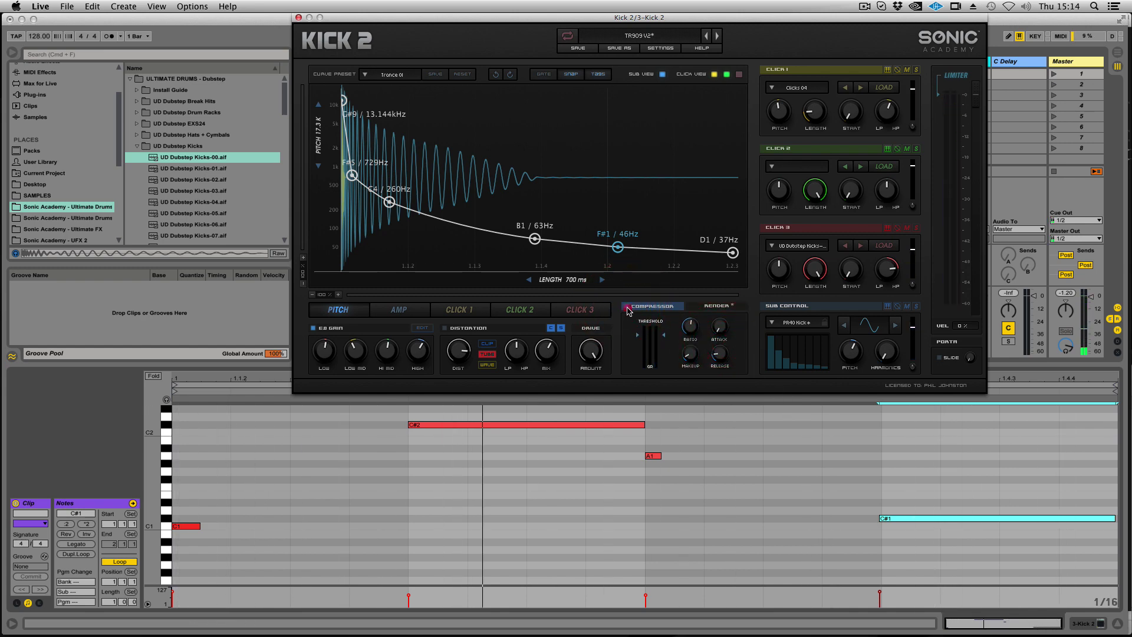
- Compare the output with the limiter off and on, and lower the limiter threshold
left_click(955, 76)
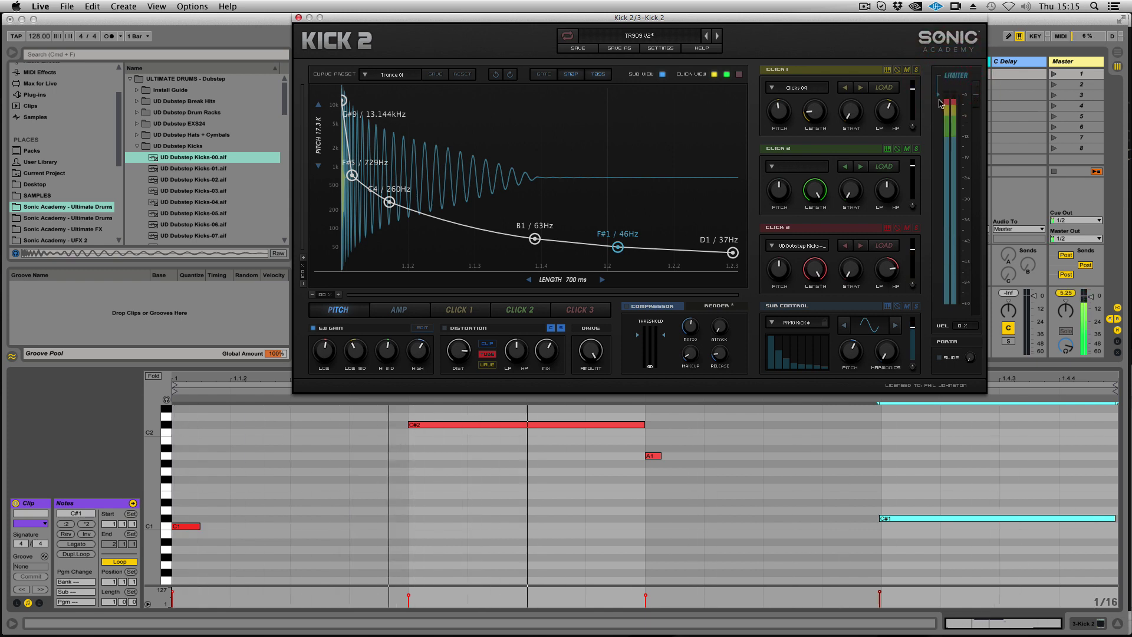
mouse_move(939, 95)
left_mouse_down()
mouse_move(937, 113)
mouse_move(939, 93)
left_mouse_up()
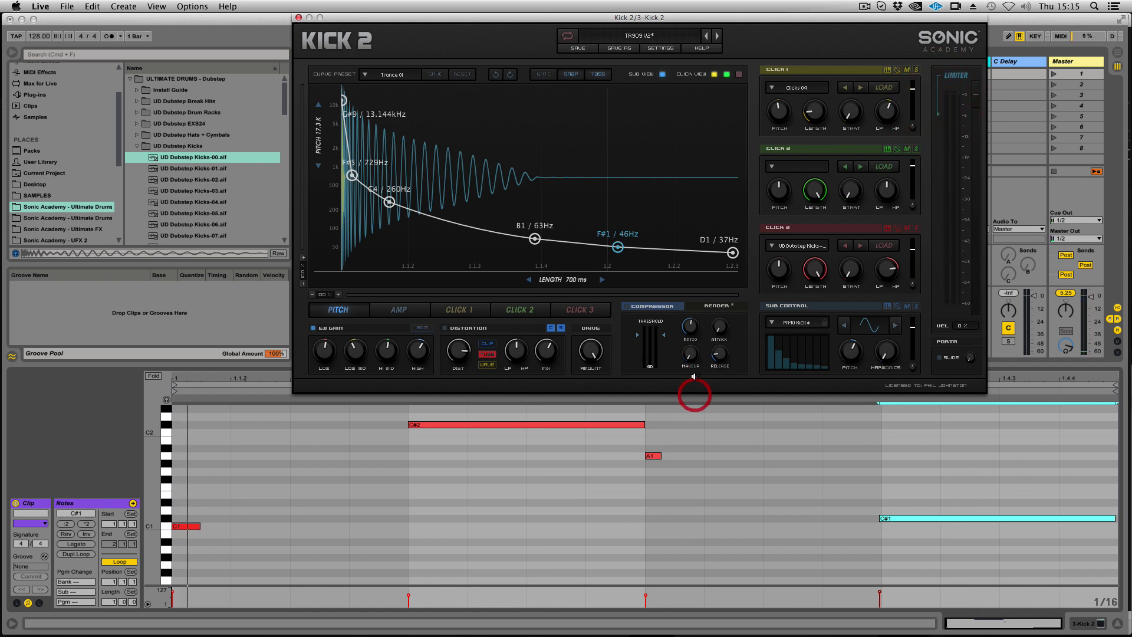
- Turn down the drive and the sub and Click 1 levels, and pull the limiter threshold down much further
left_click_drag(589, 348, 589, 417)
left_click_drag(913, 327, 912, 338)
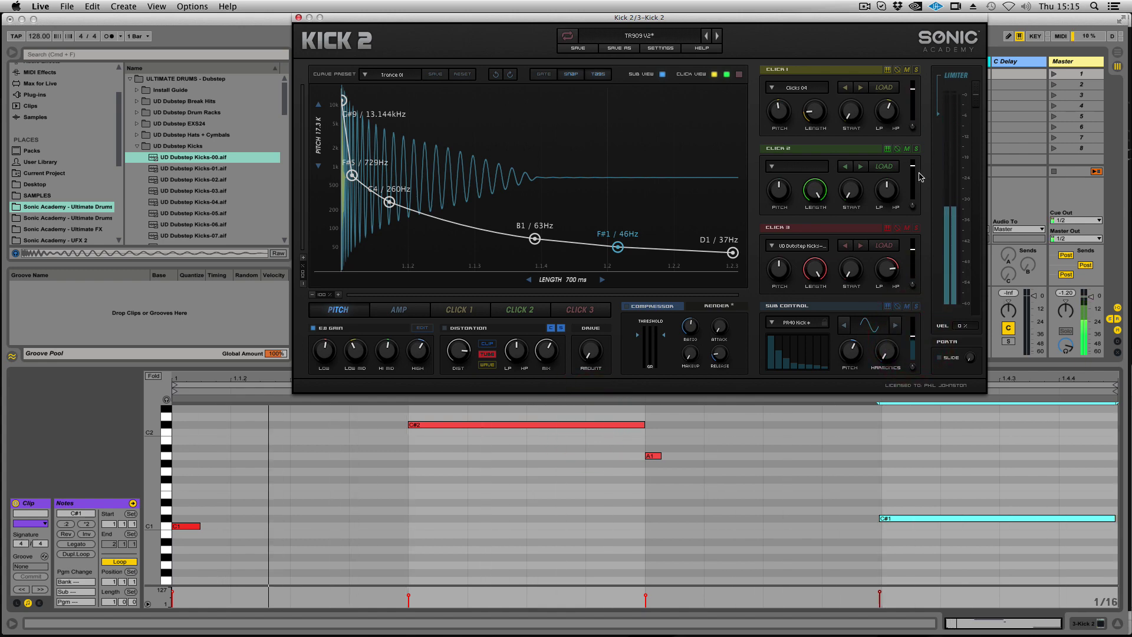
left_click_drag(911, 96, 911, 98)
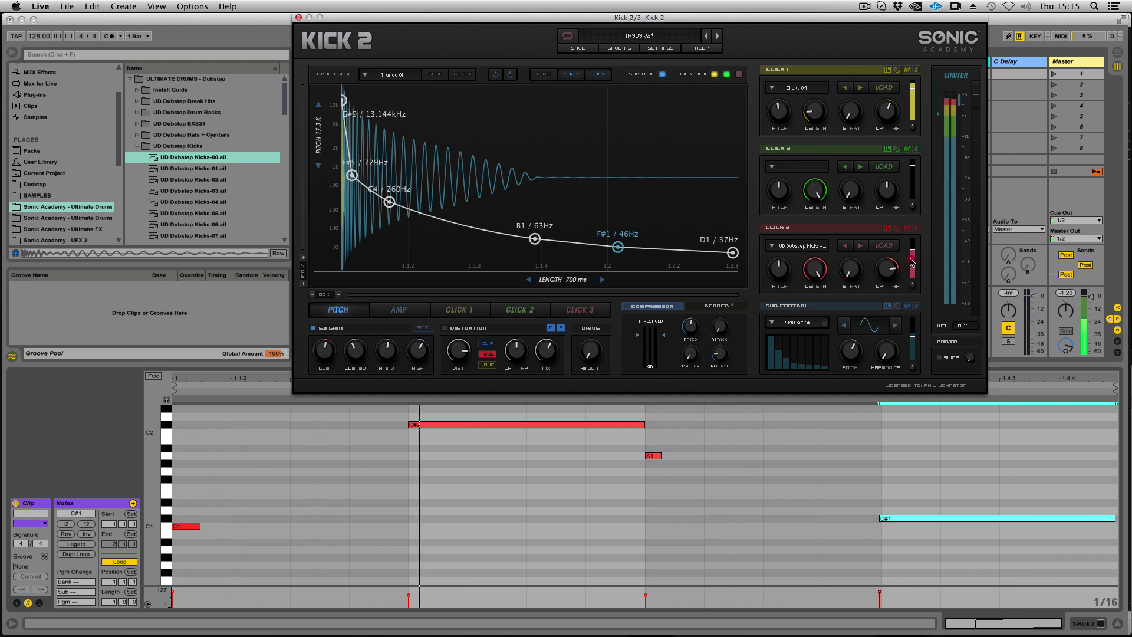
left_click(910, 99)
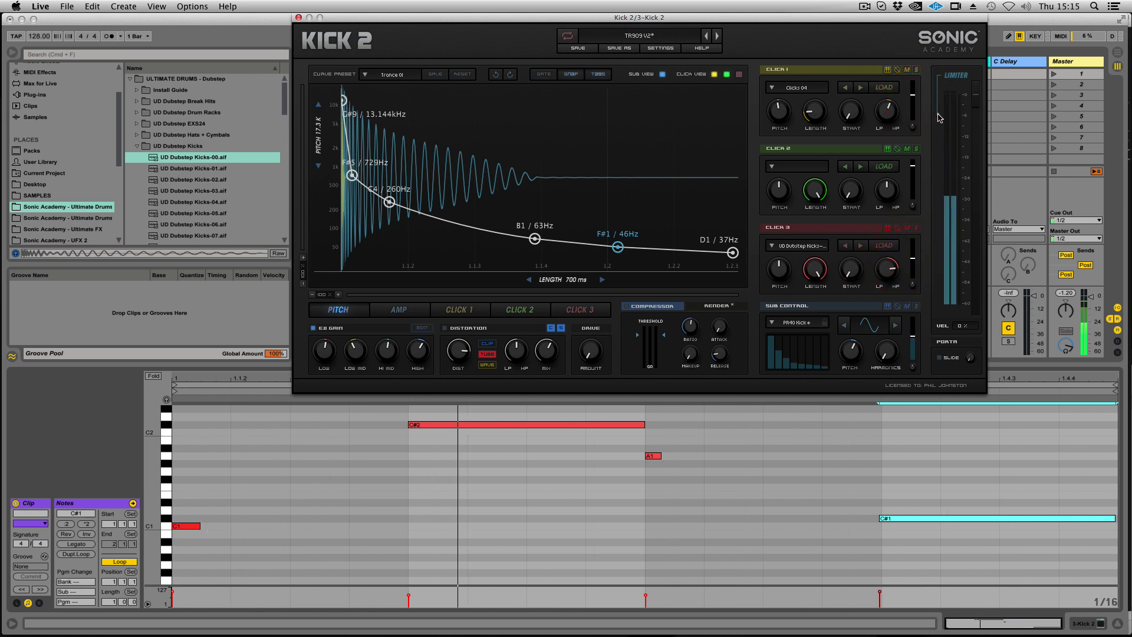
left_click_drag(937, 114, 937, 164)
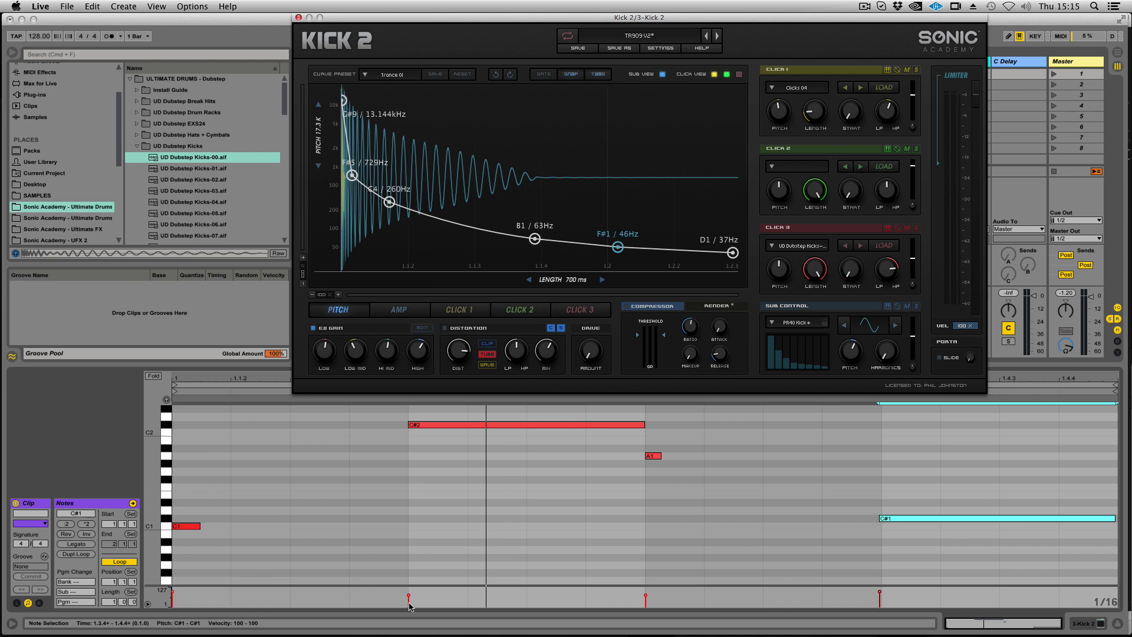
- Set the C#2 note's velocity to 19, vary the A1 and C#1 note velocities, and try the velocity sensitivity control
left_click_drag(409, 605, 409, 614)
key("space")
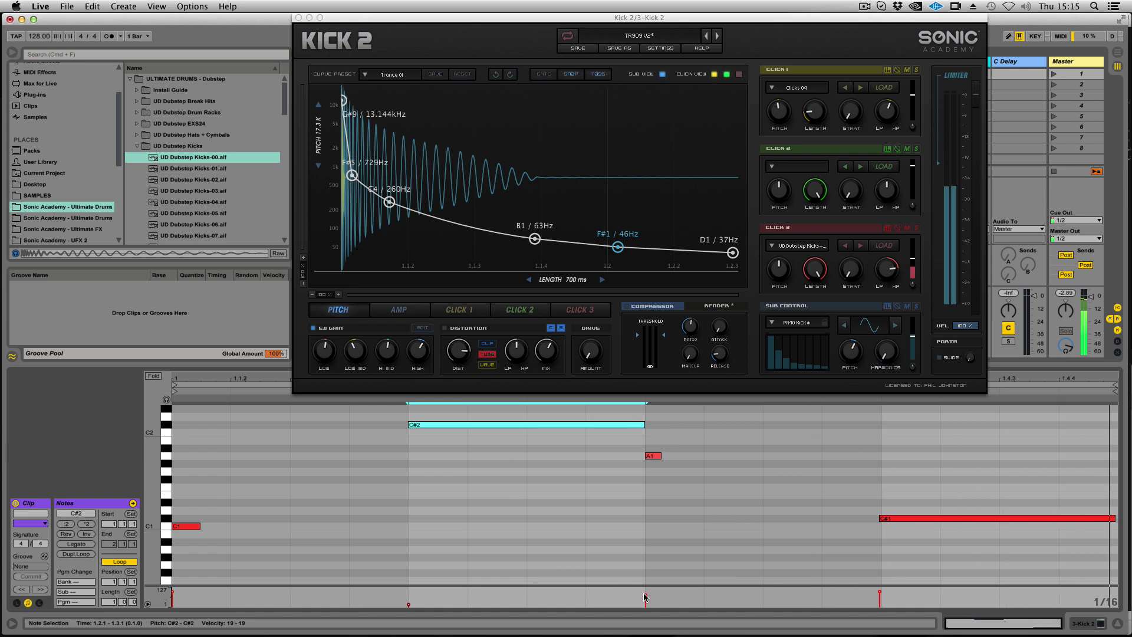
left_click(645, 599)
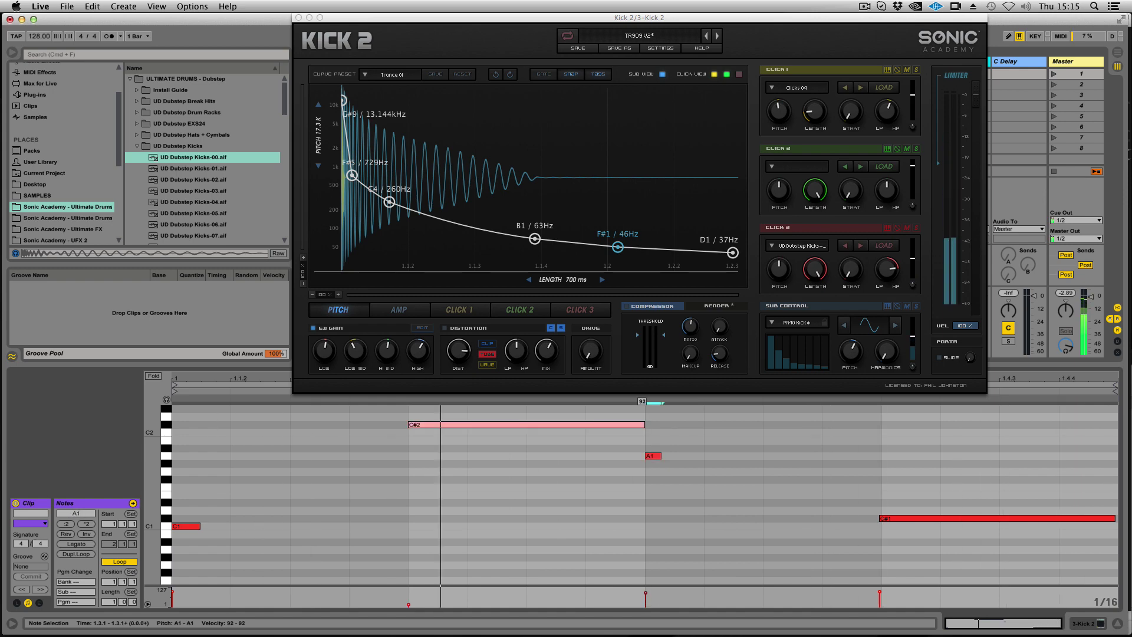
left_click(880, 595)
left_click_drag(971, 326, 956, 271)
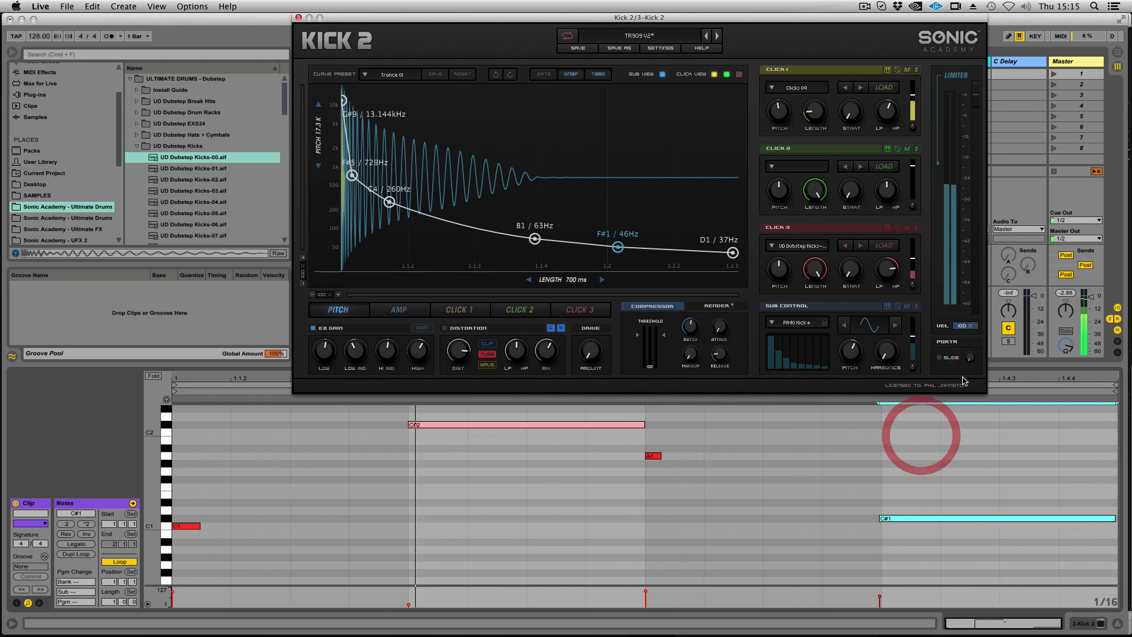
- Switch on the portamento slide and load the Trap 01 preset from the factory Trap category
left_click(939, 358)
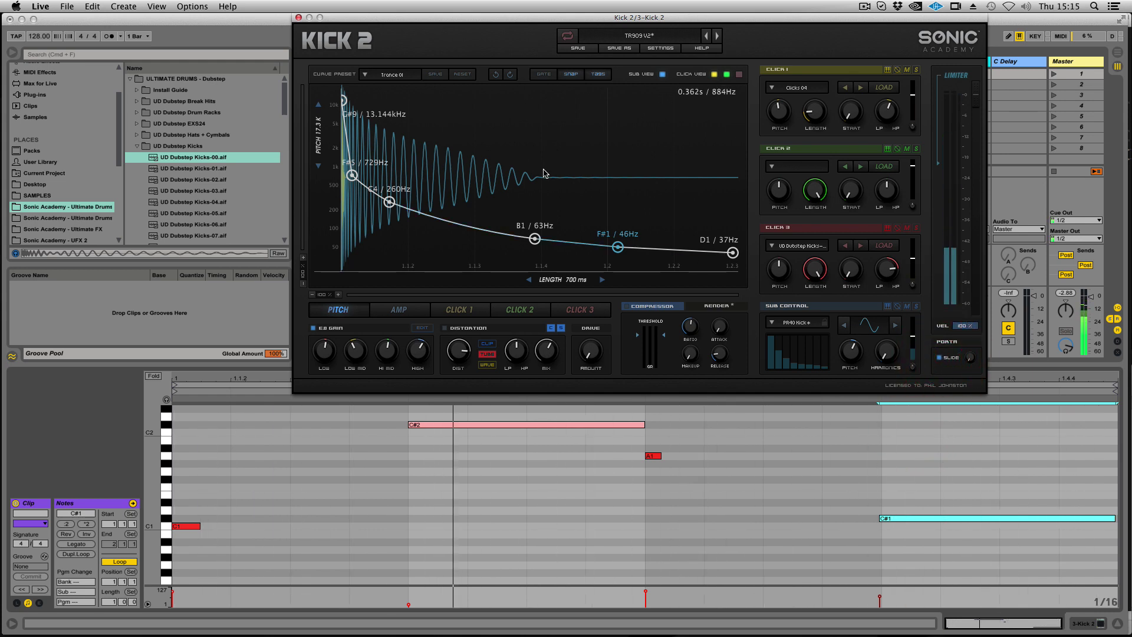
left_click(637, 36)
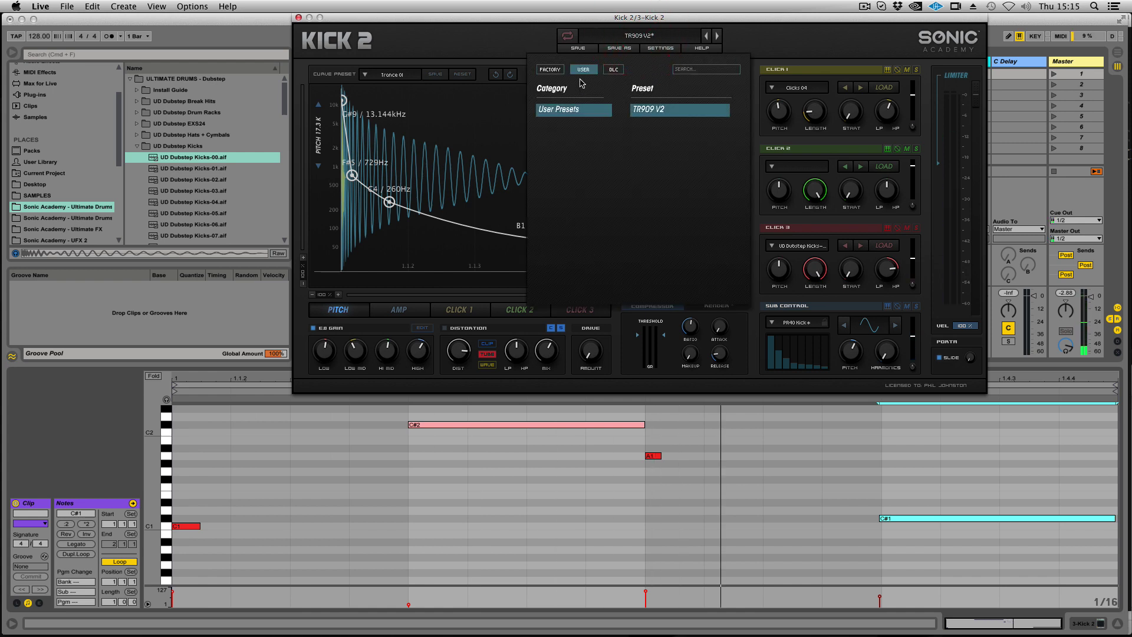
left_click(549, 70)
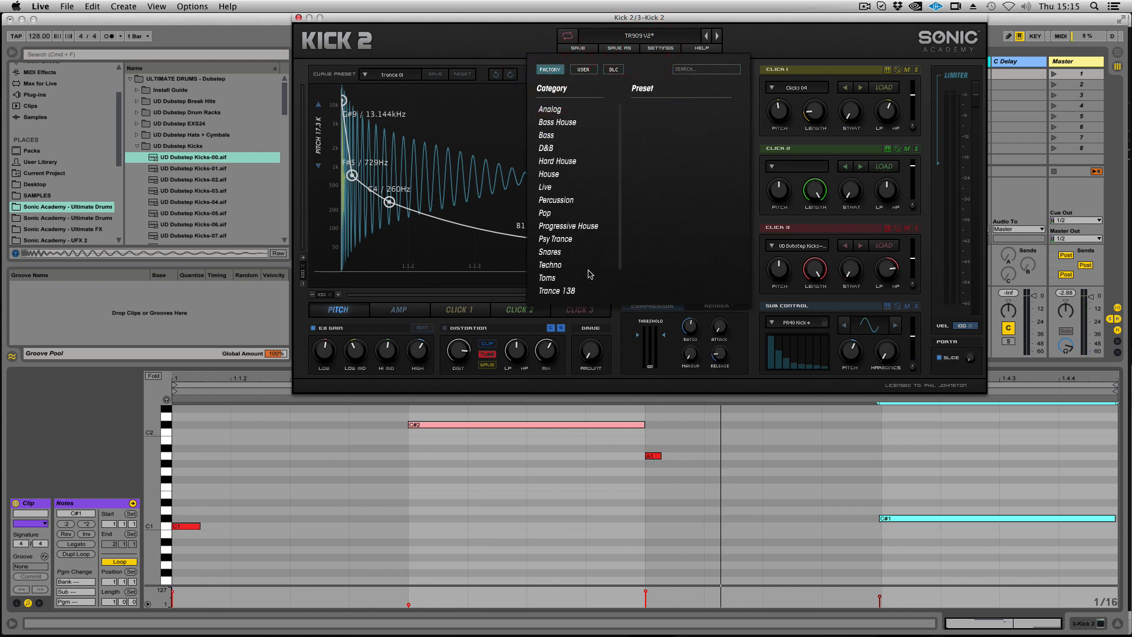
scroll(621, 265, "down", 3)
left_click(555, 289)
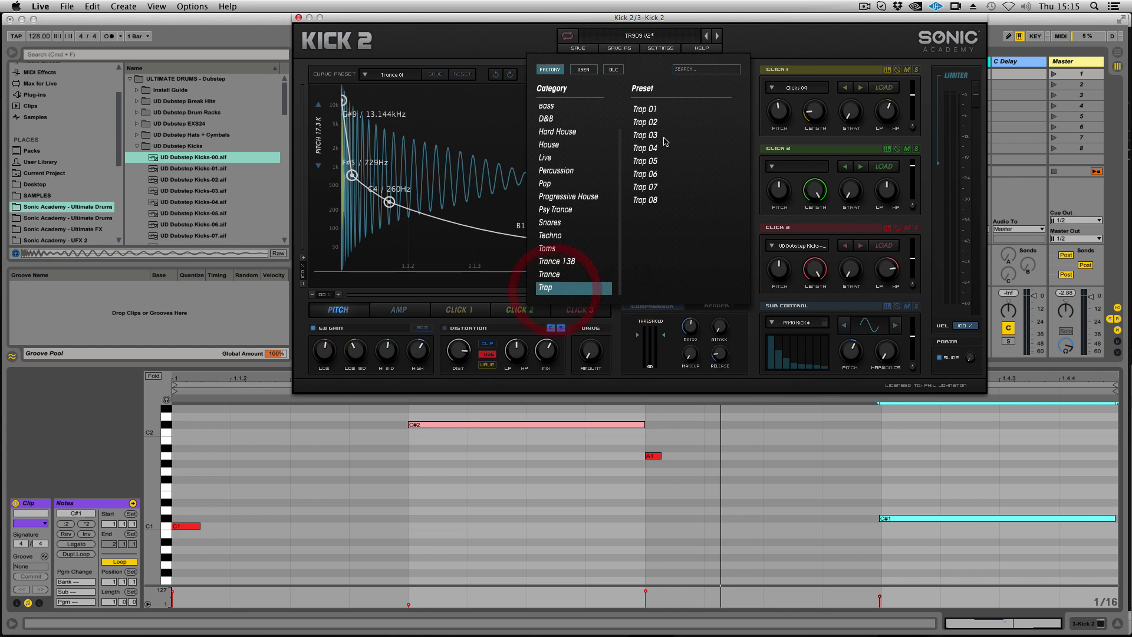
left_click(648, 108)
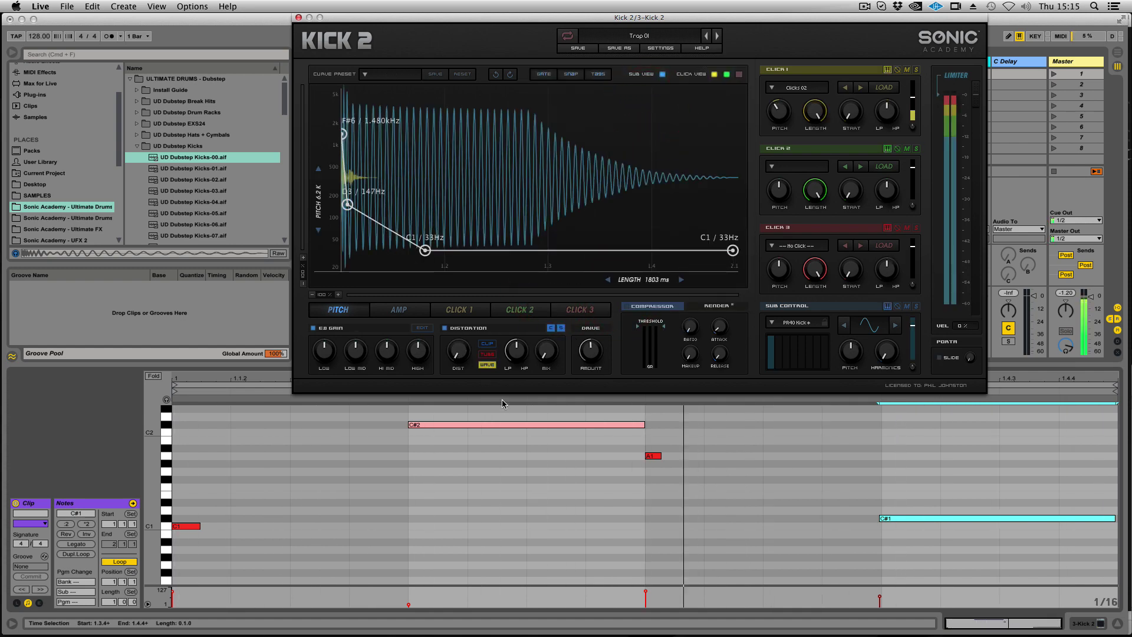
- Enable the portamento slide for the Trap 01 preset and raise the slide time
left_click(939, 357)
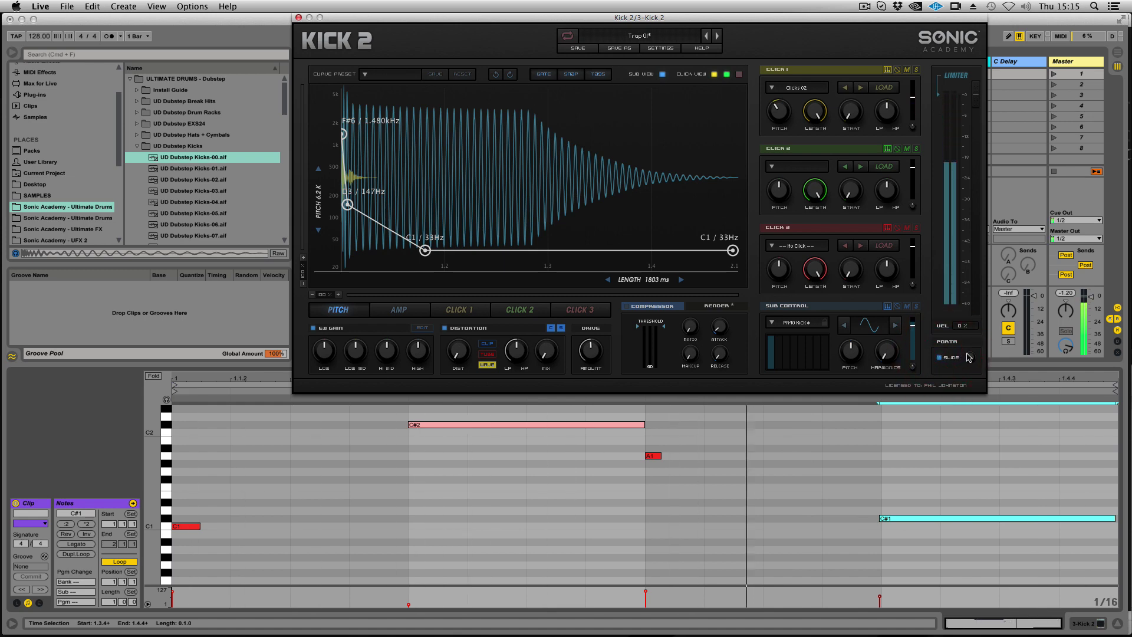
left_click_drag(968, 357, 981, 244)
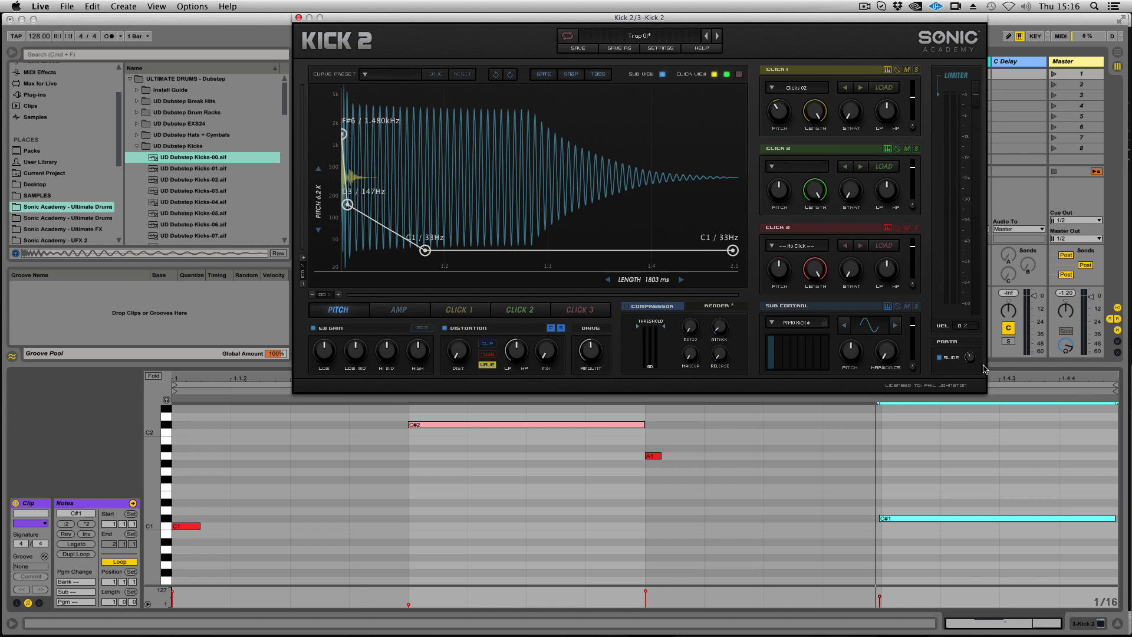
- Render the Trap 01 kick to audio and place it in the third clip slot of the 1 Audio track
left_click(704, 307)
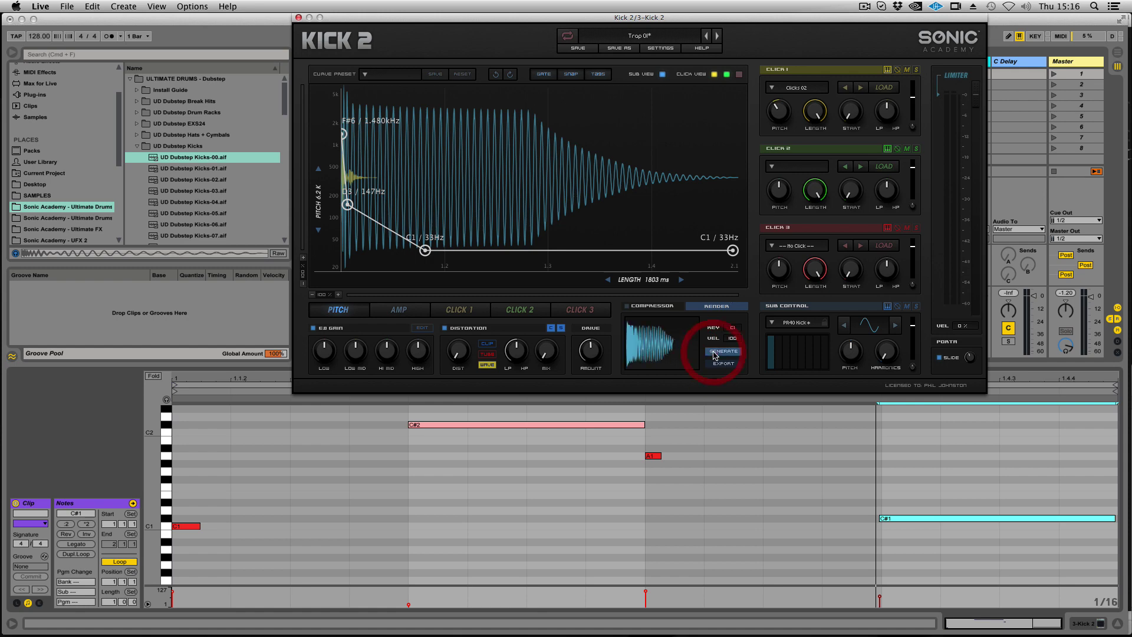
left_click_drag(421, 17, 662, 17)
left_click_drag(293, 94, 327, 95)
left_click(324, 95)
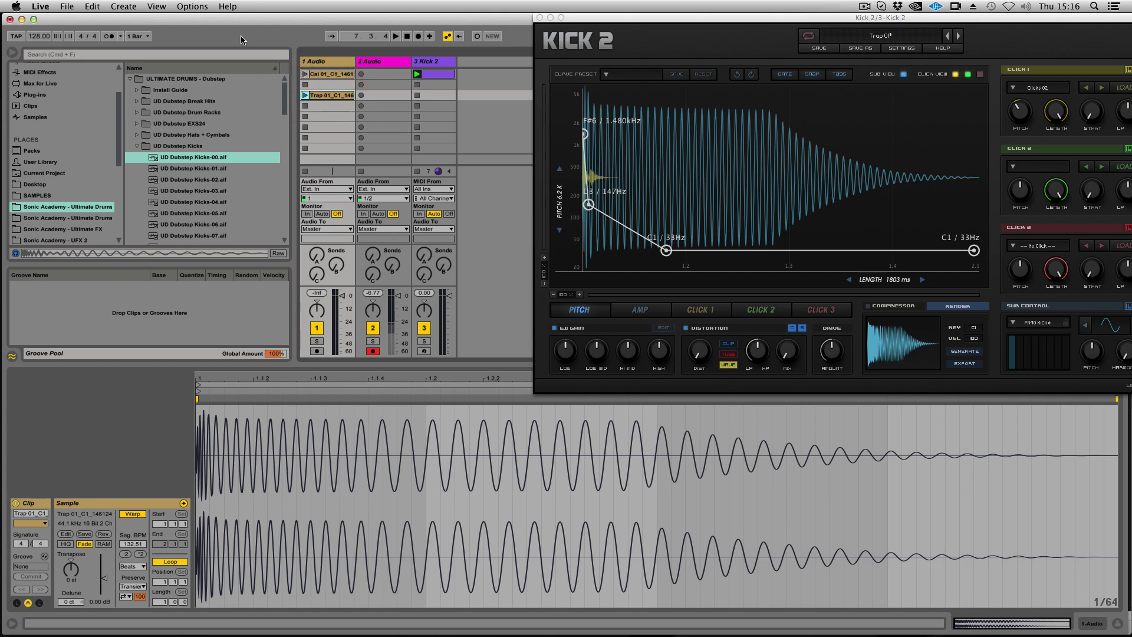
- Select the rendered clip's full one-bar length and move the Kick 2 window back over the centre of the session
left_click(244, 386)
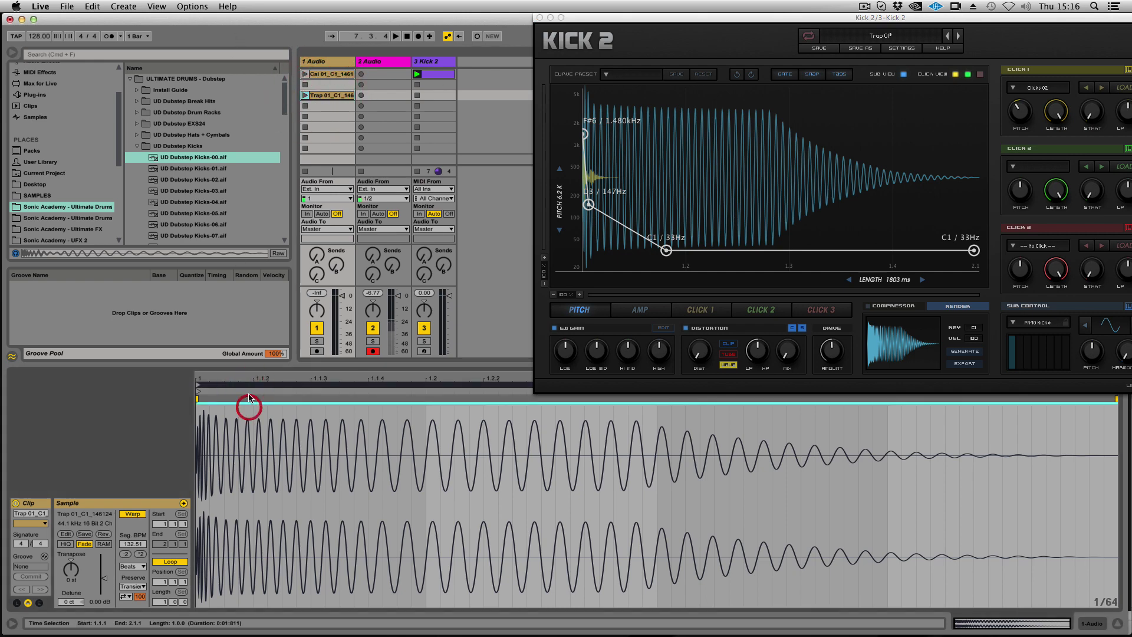
mouse_move(249, 407)
left_mouse_down()
mouse_move(270, 530)
mouse_move(249, 407)
left_mouse_up()
left_click_drag(800, 24, 470, 42)
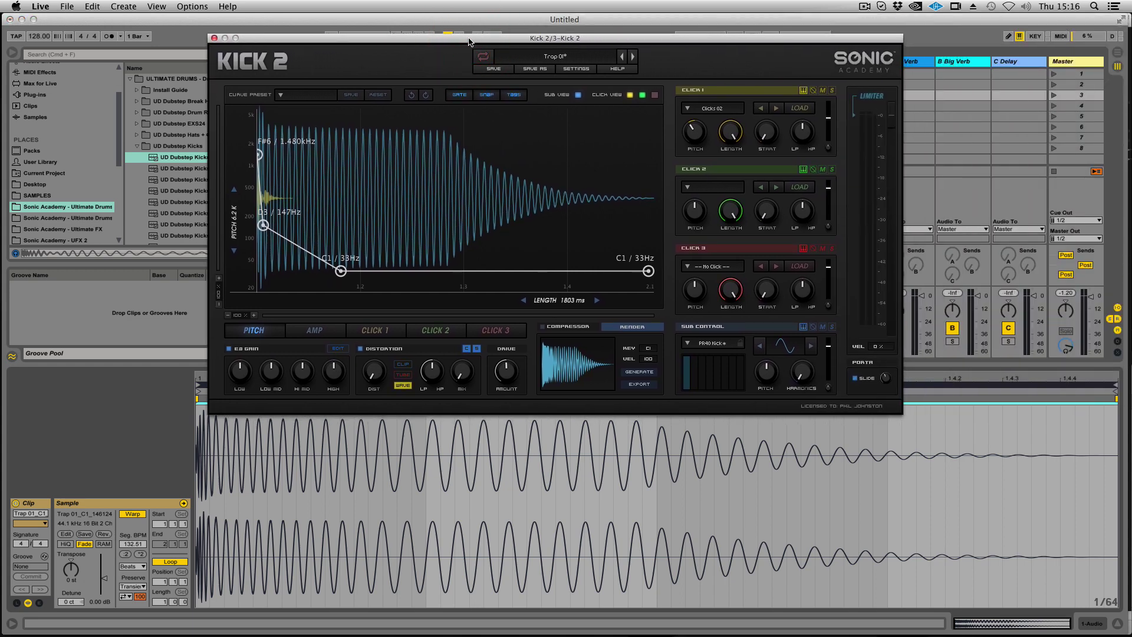